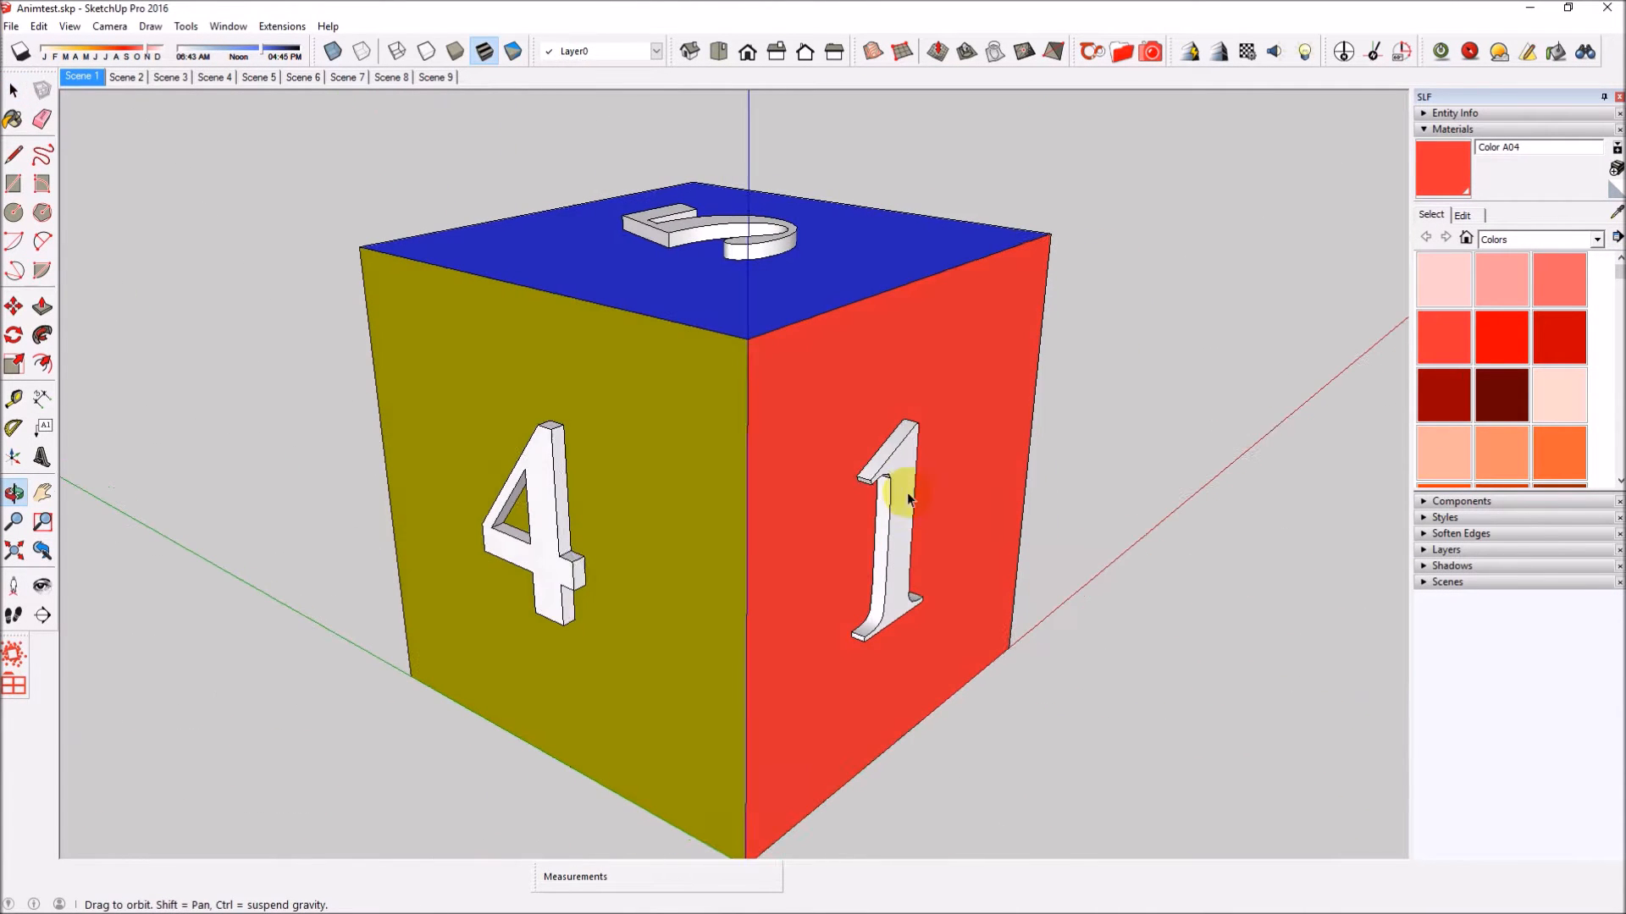
Step: Preview the camera views by stepping through Scene 1 to Scene 6 in order
click(84, 77)
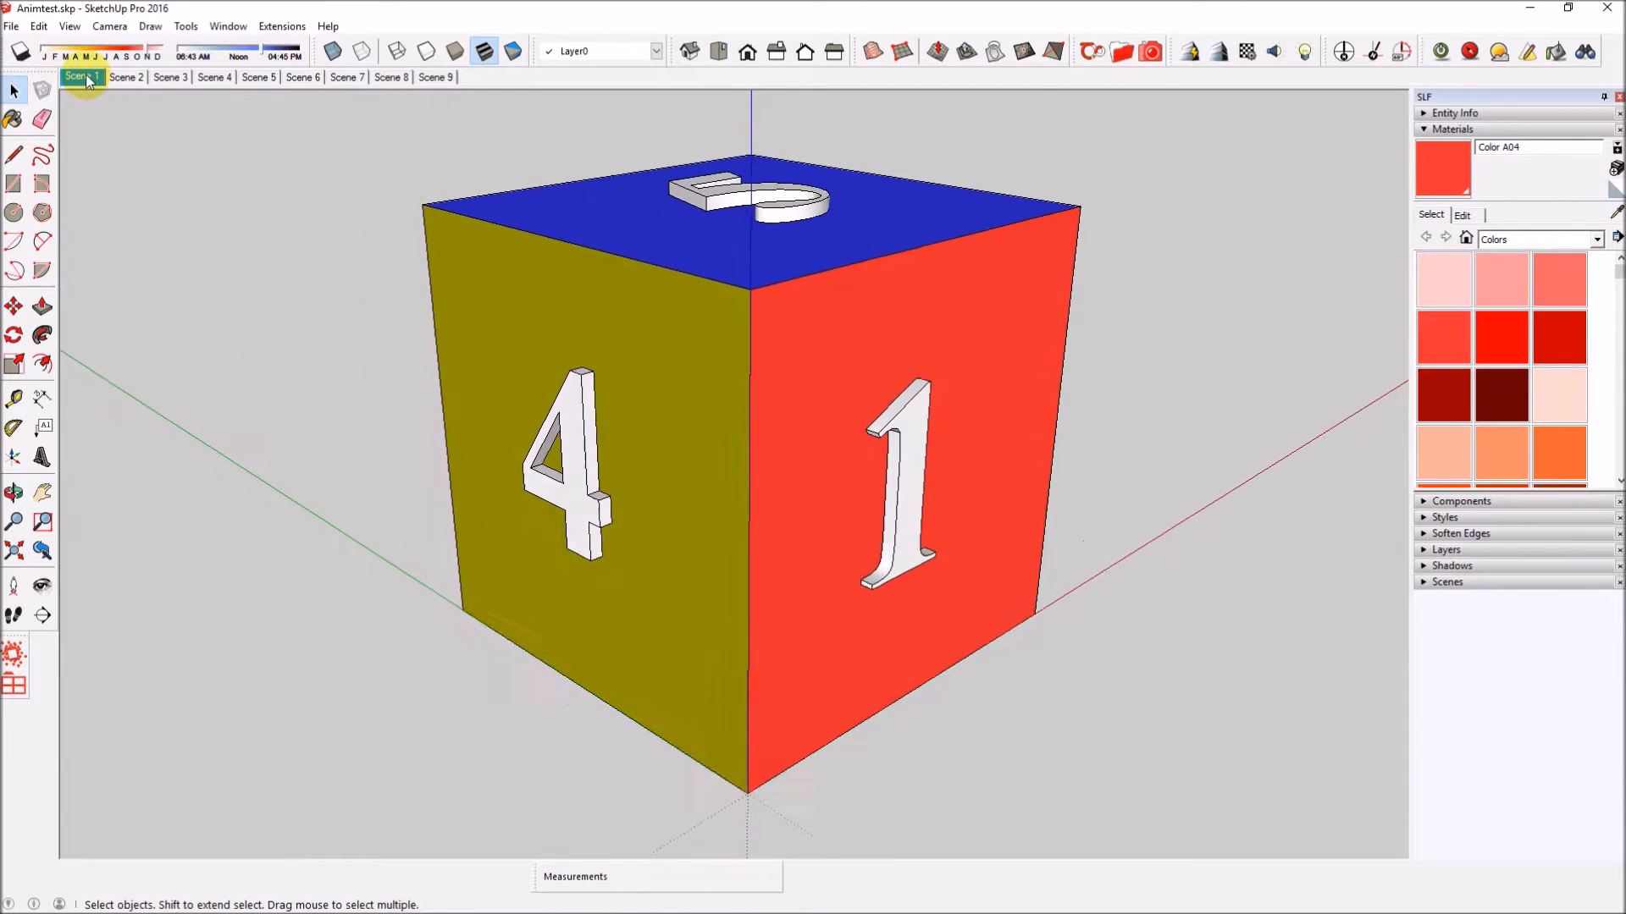
click(125, 77)
click(173, 77)
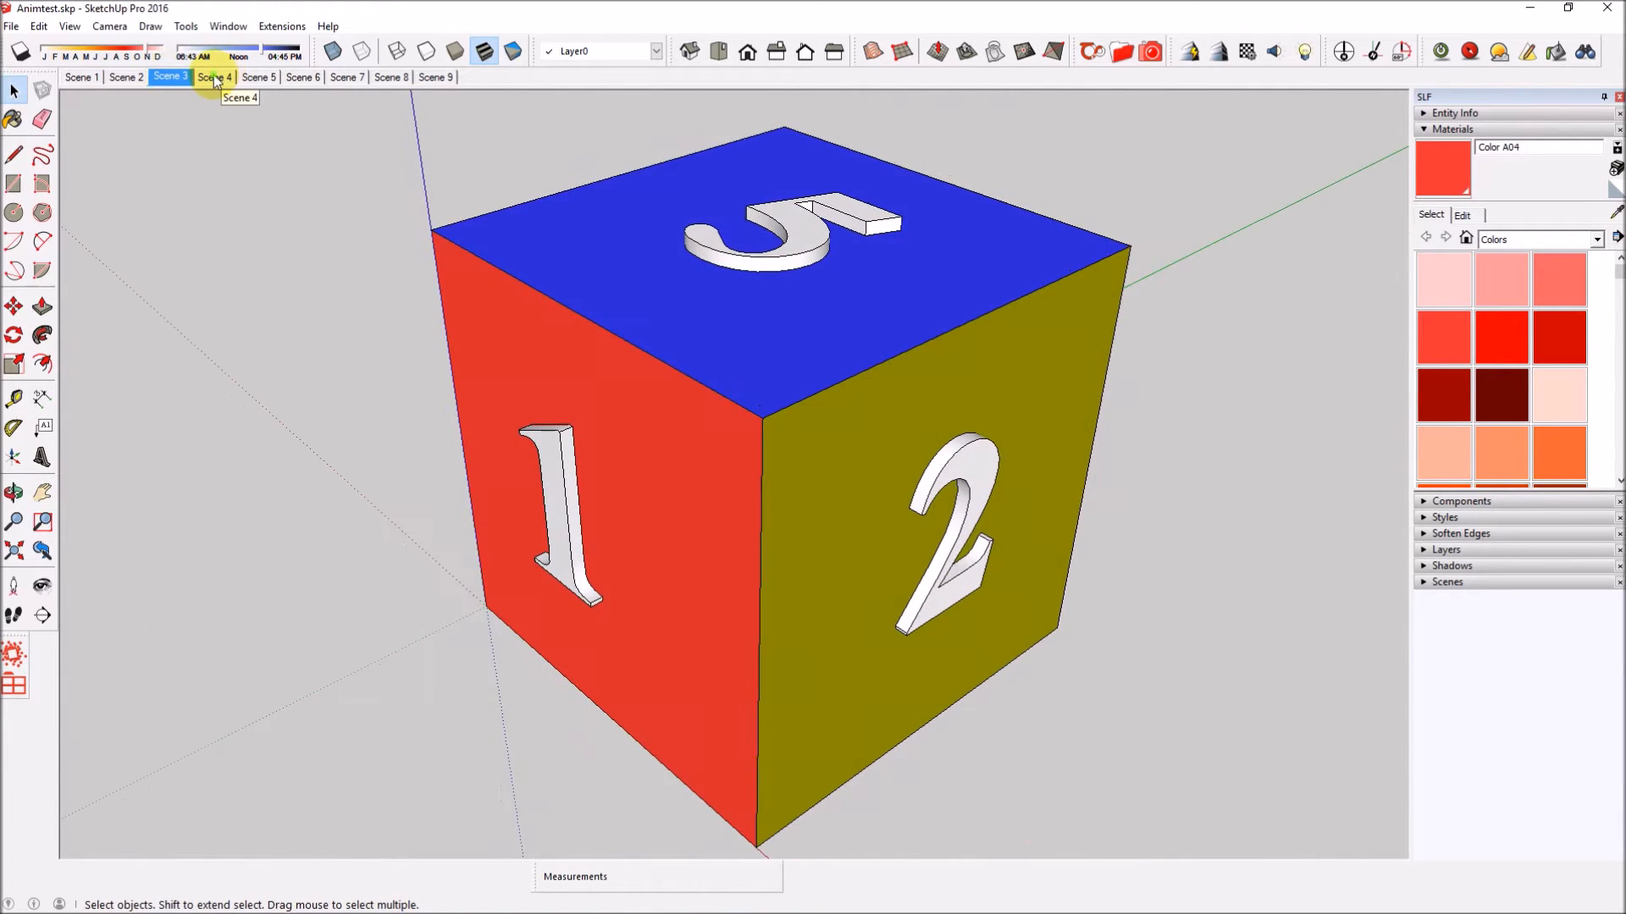
click(214, 77)
click(259, 77)
click(303, 77)
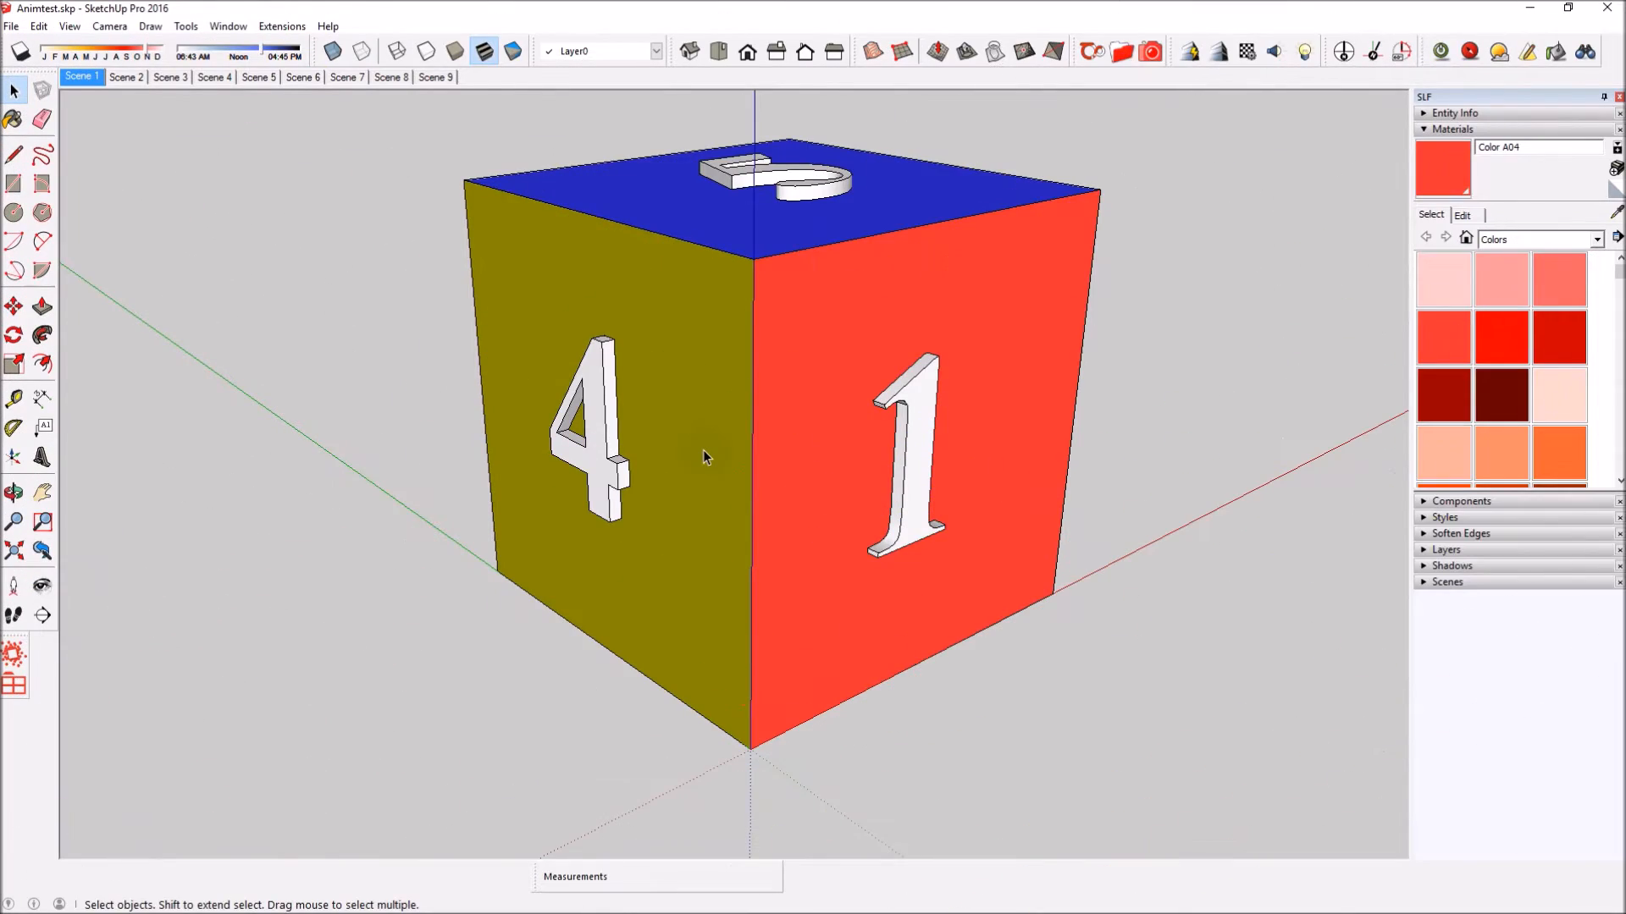
Step: Examine the scene transition and scene delay times in the model's Animation settings
click(232, 24)
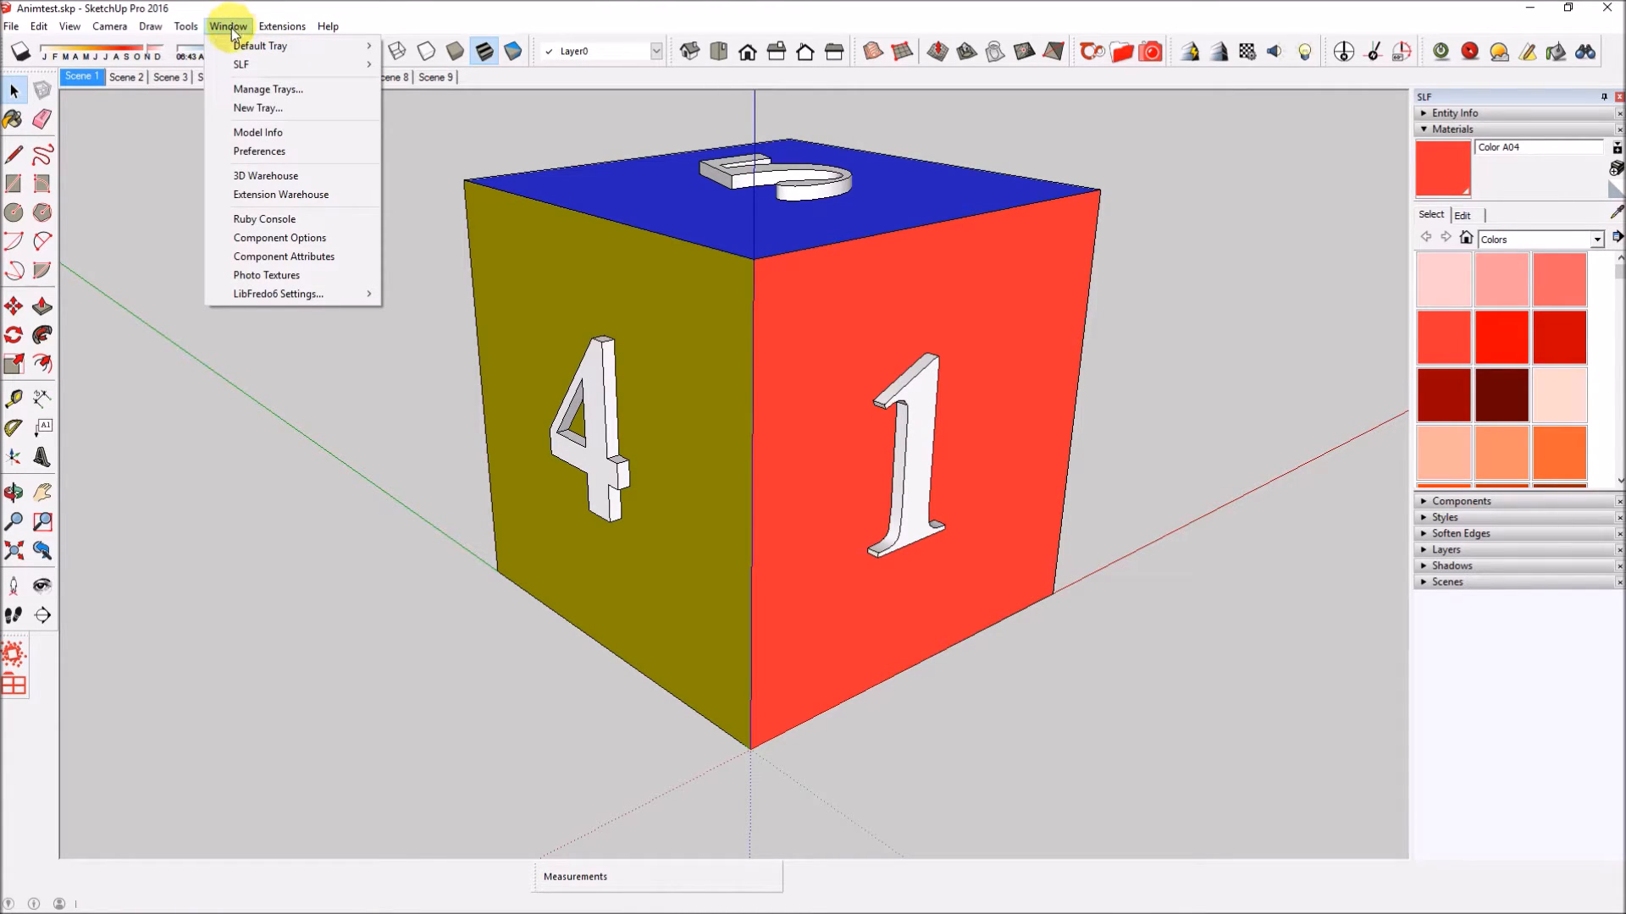
click(258, 132)
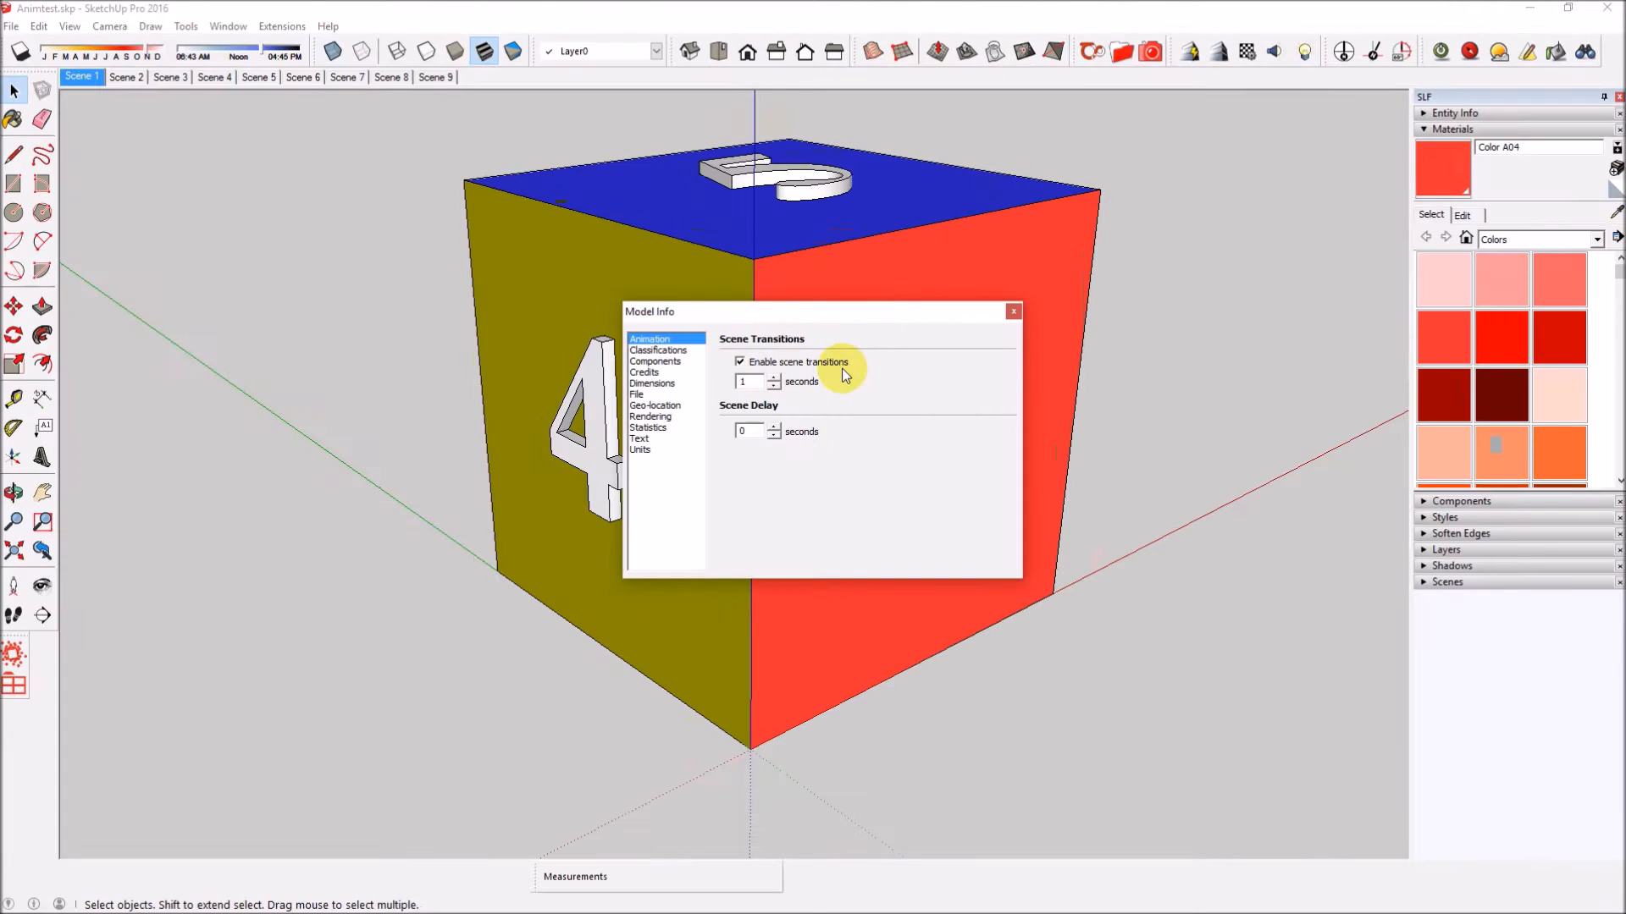
double_click(748, 382)
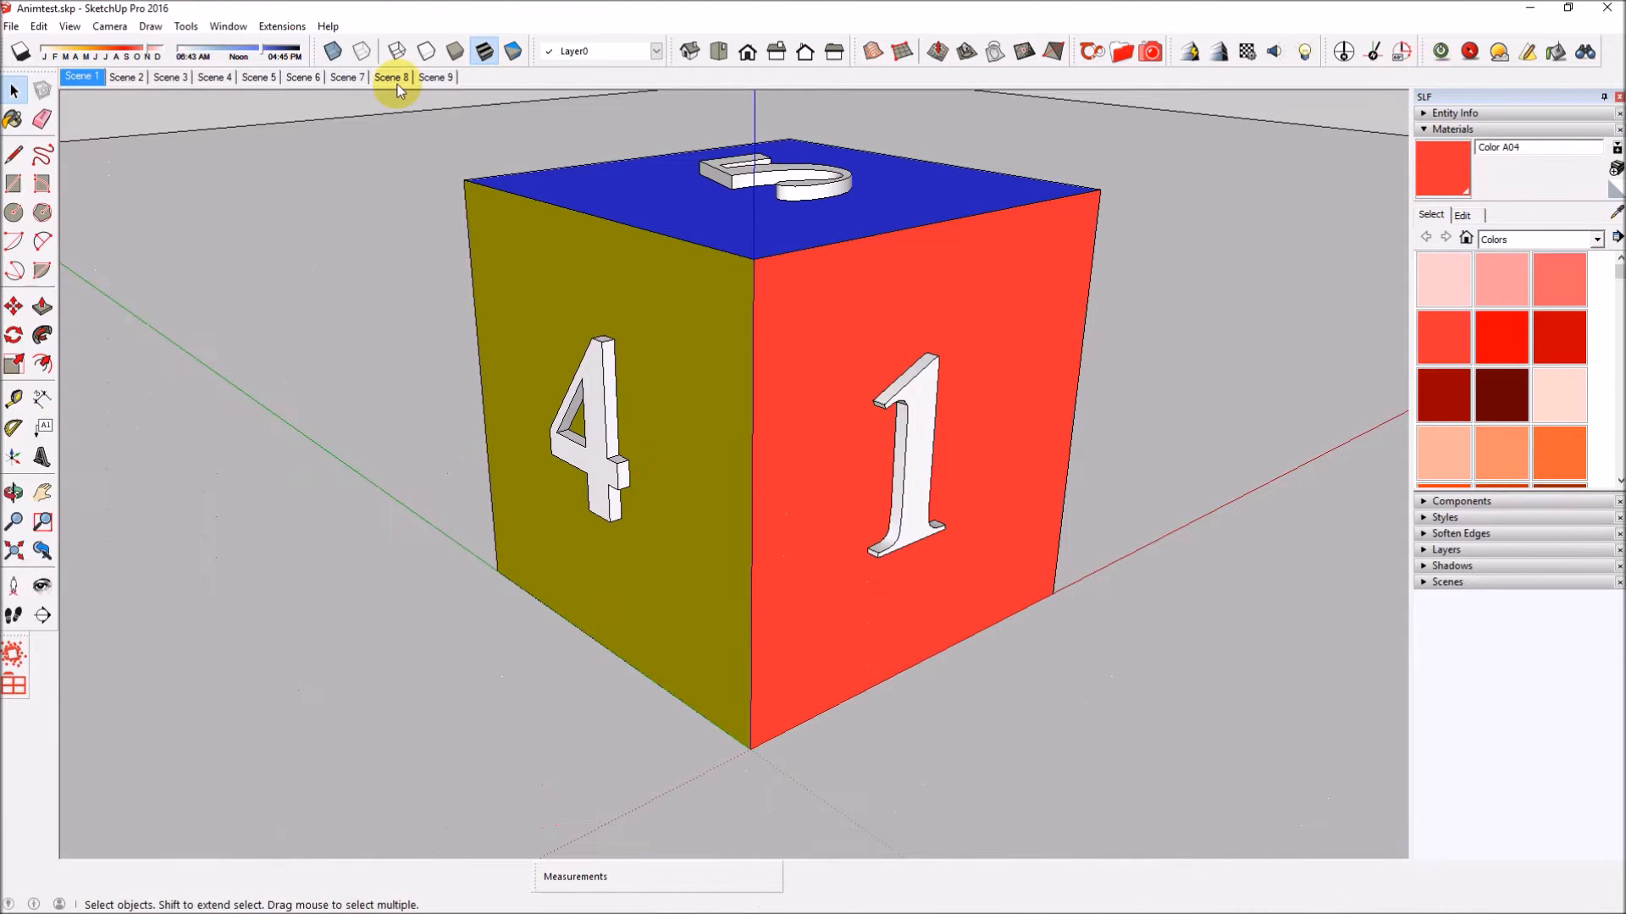
Step: Open the Twilight Render V2 Animation Editor, reposition its window over the model, and check its available output tools
click(286, 28)
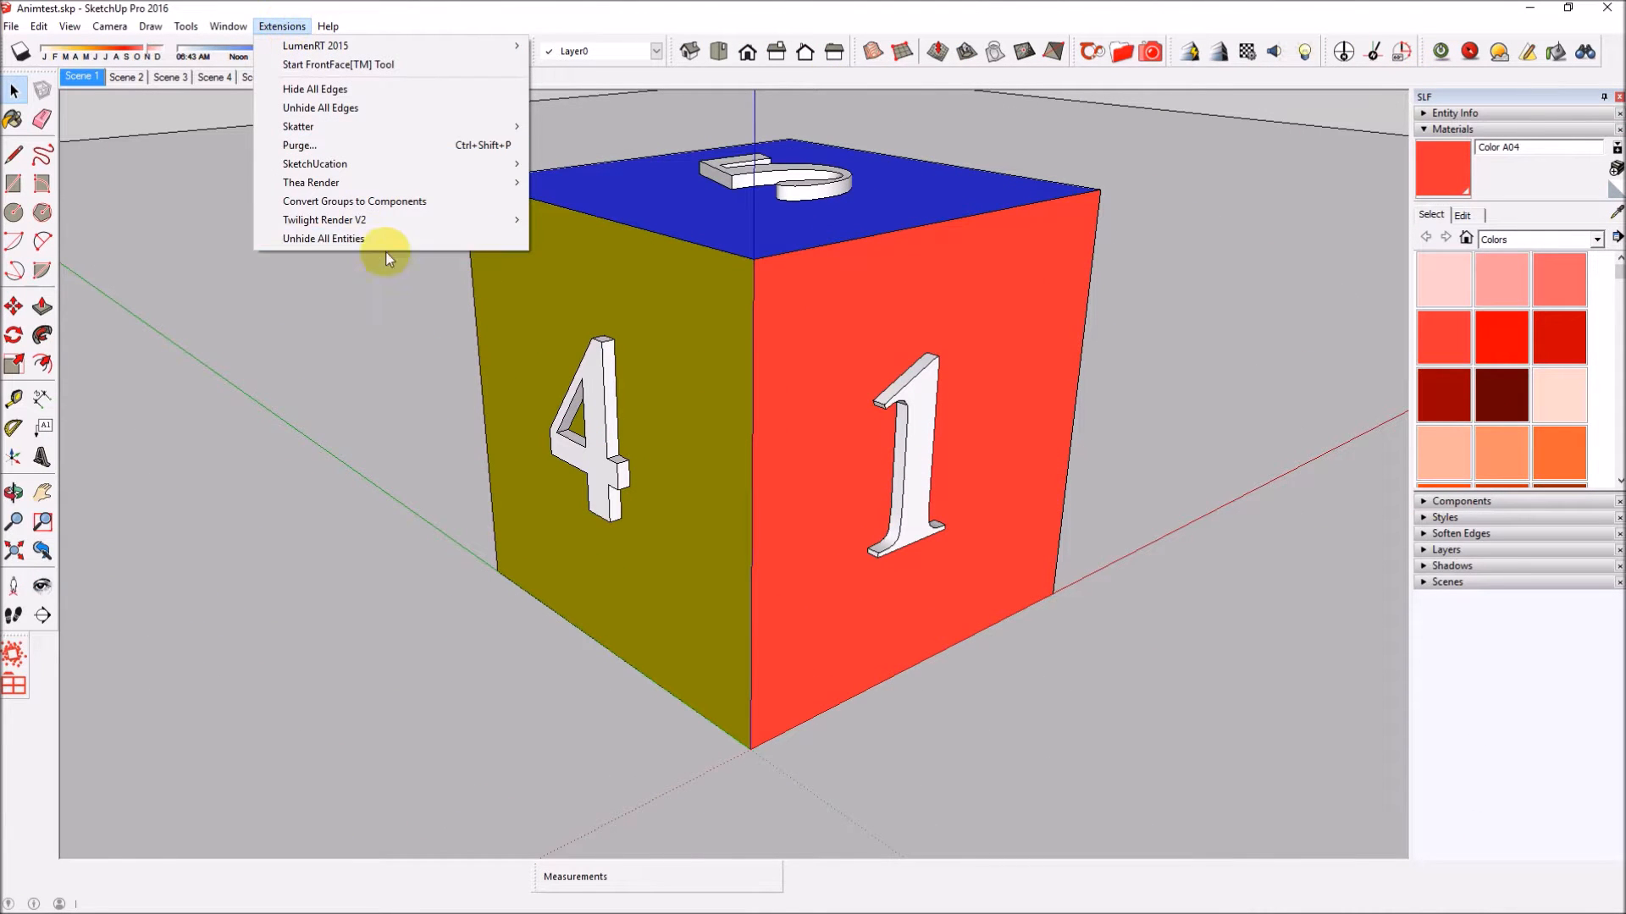
mouse_move(432, 217)
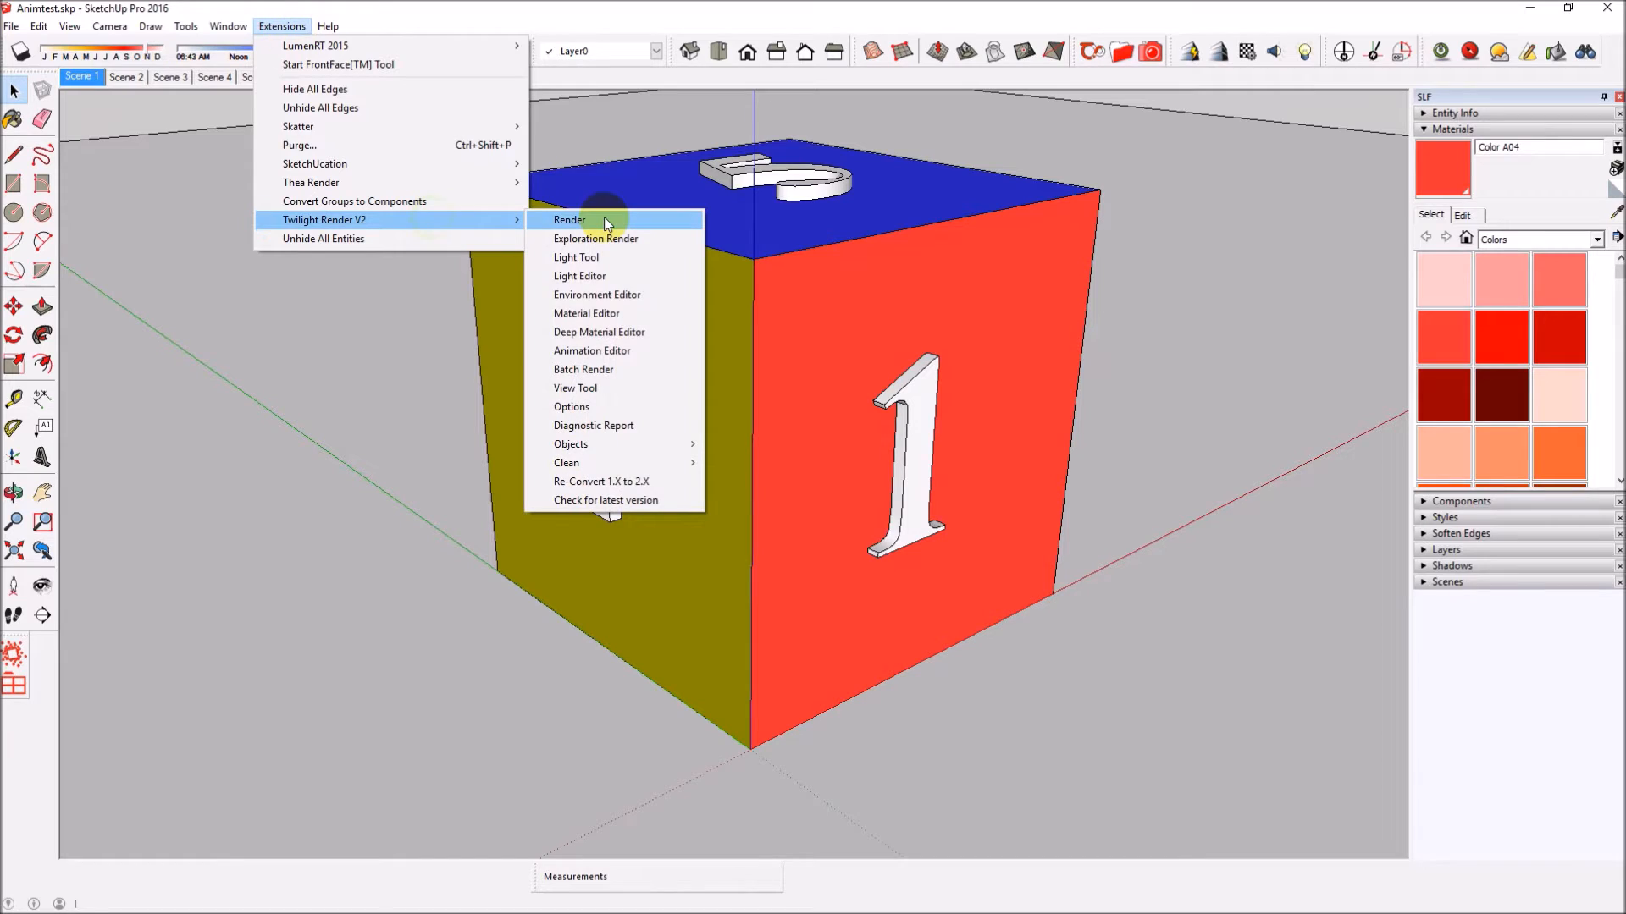
click(633, 352)
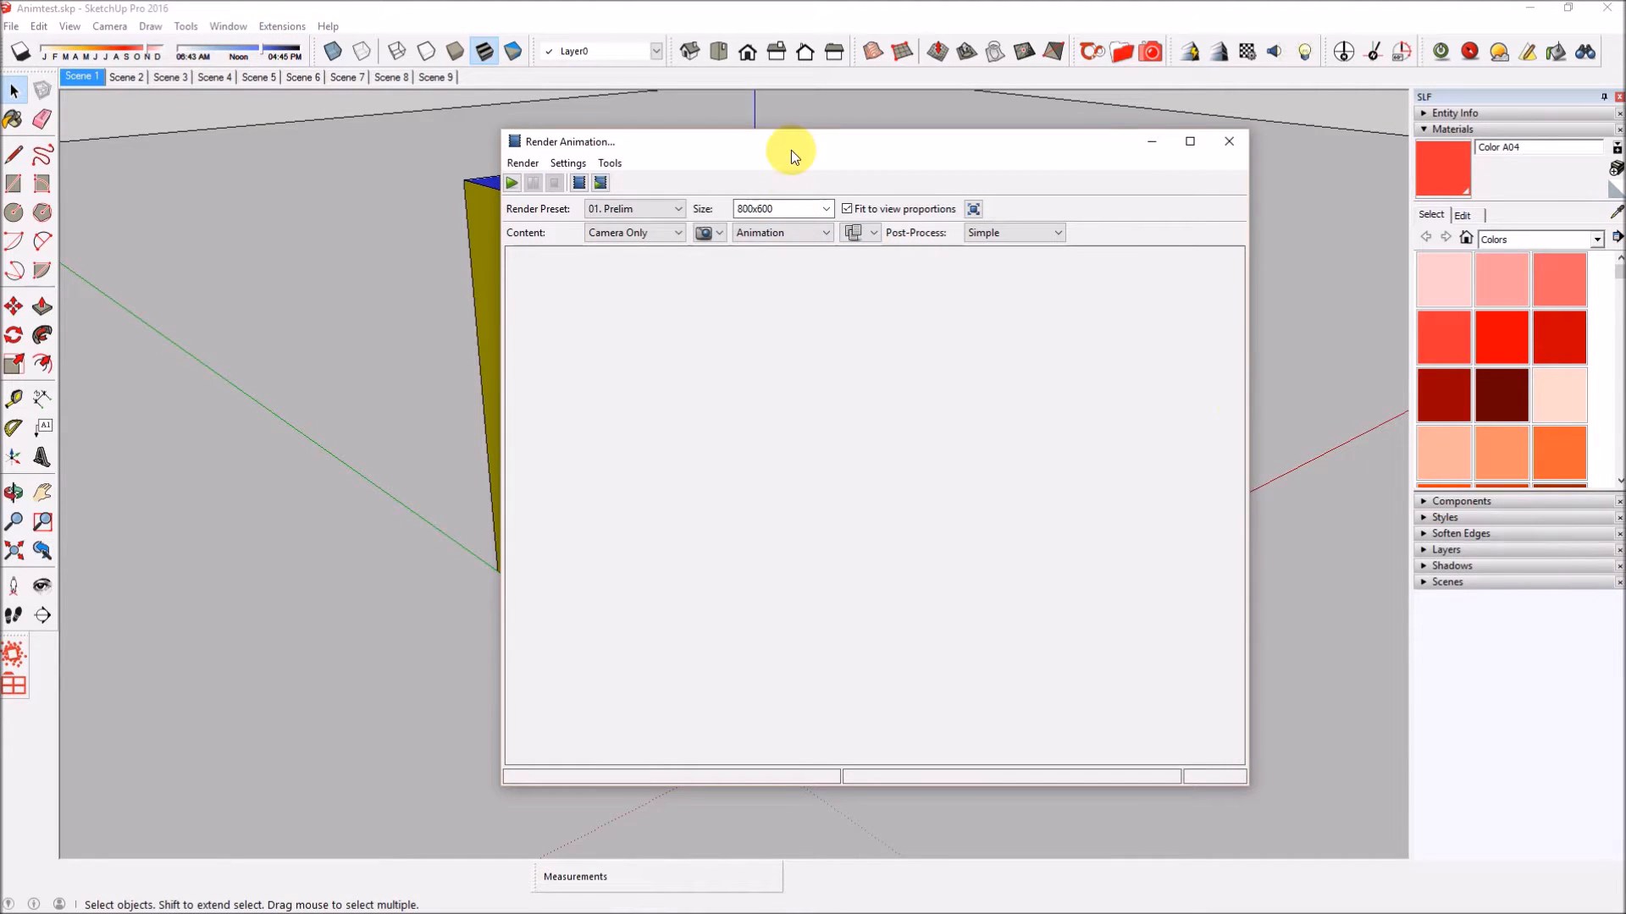
drag(786, 139, 518, 118)
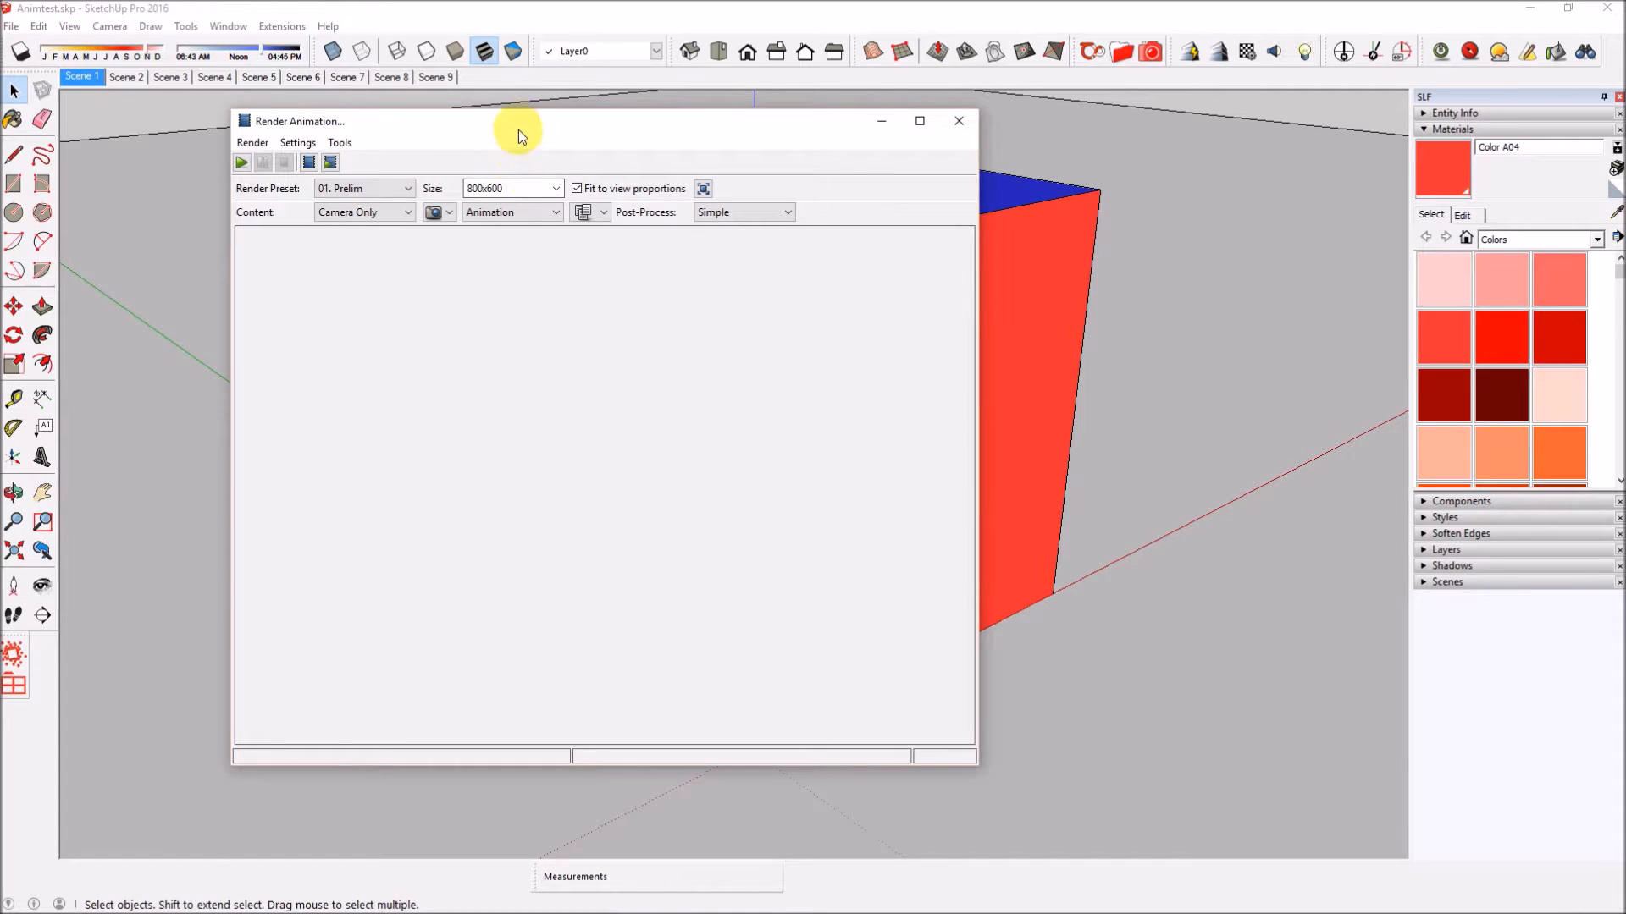
drag(522, 125, 655, 140)
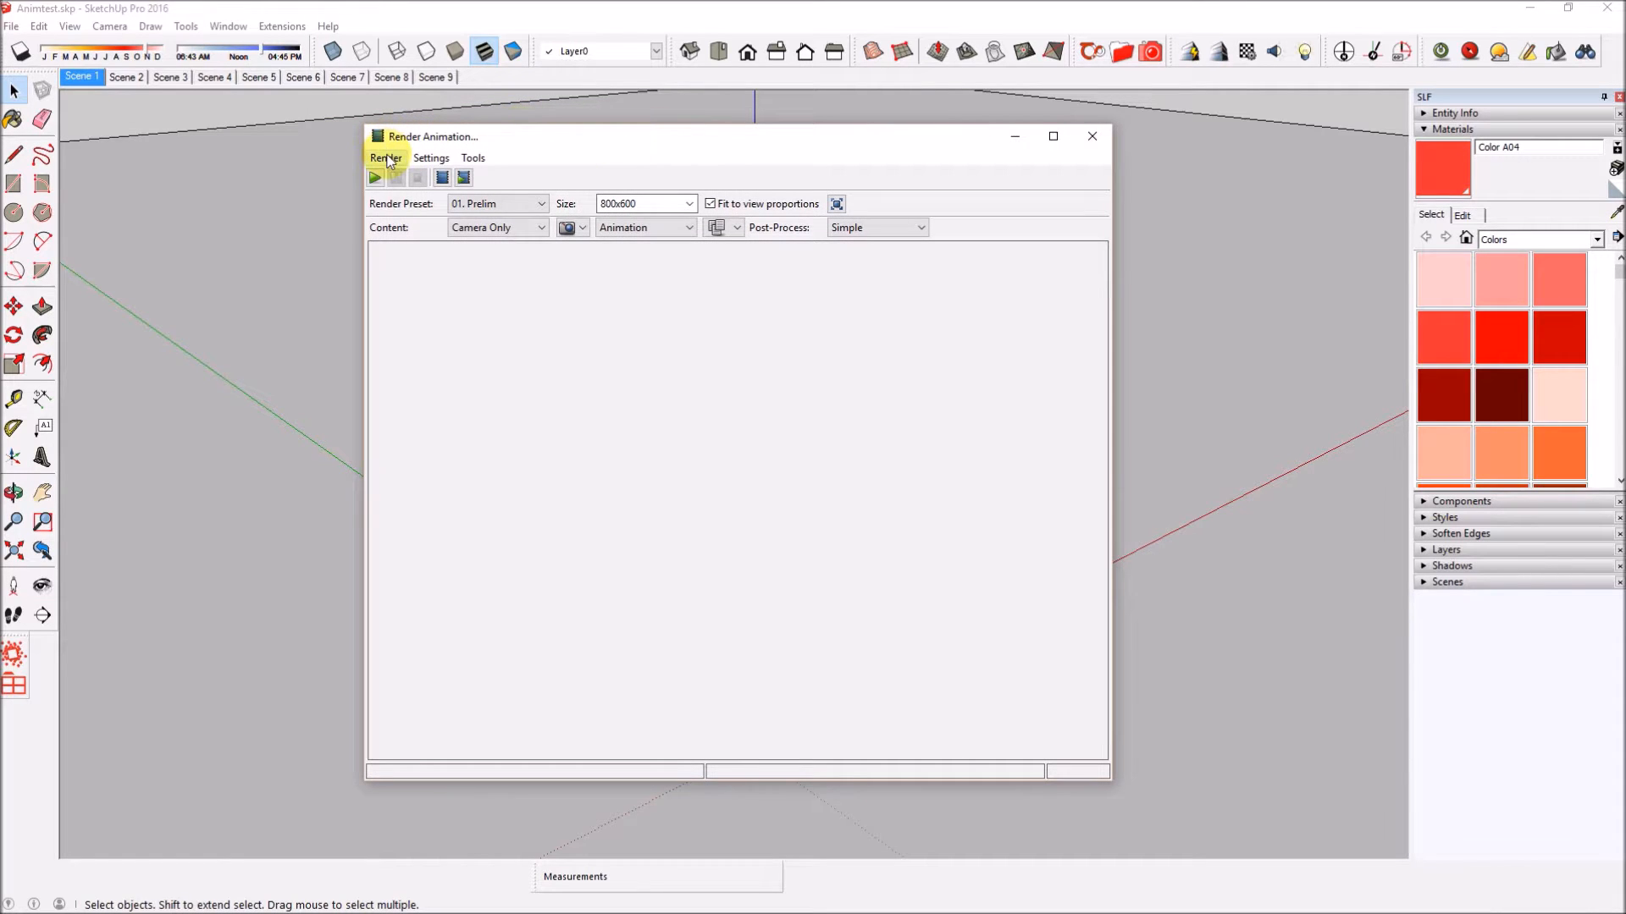
click(476, 159)
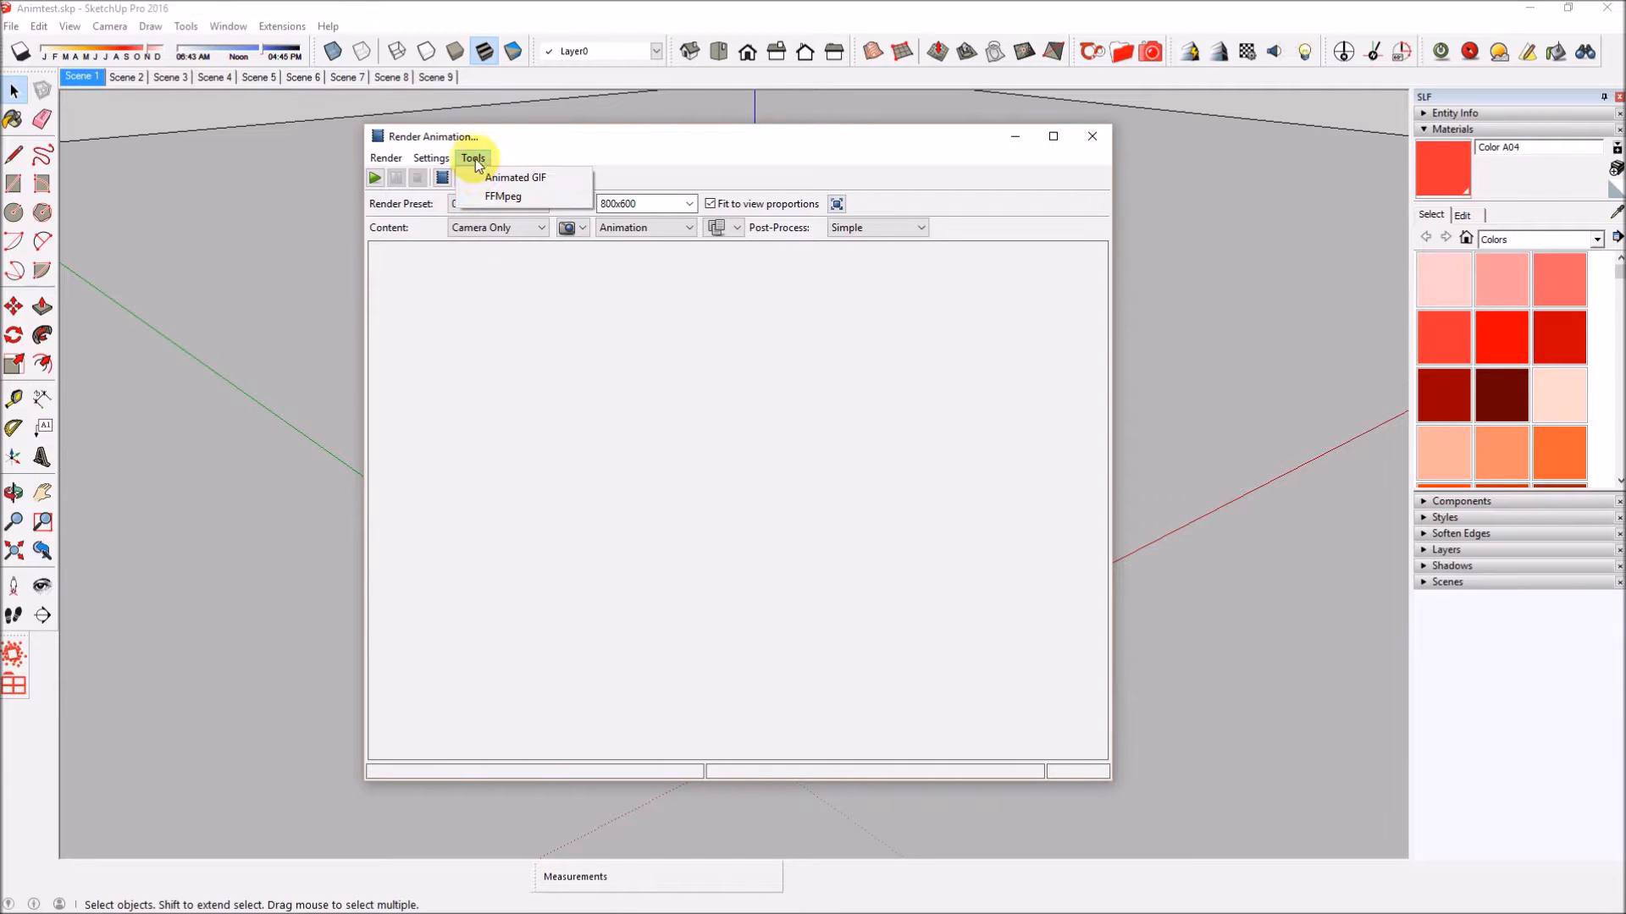
click(473, 160)
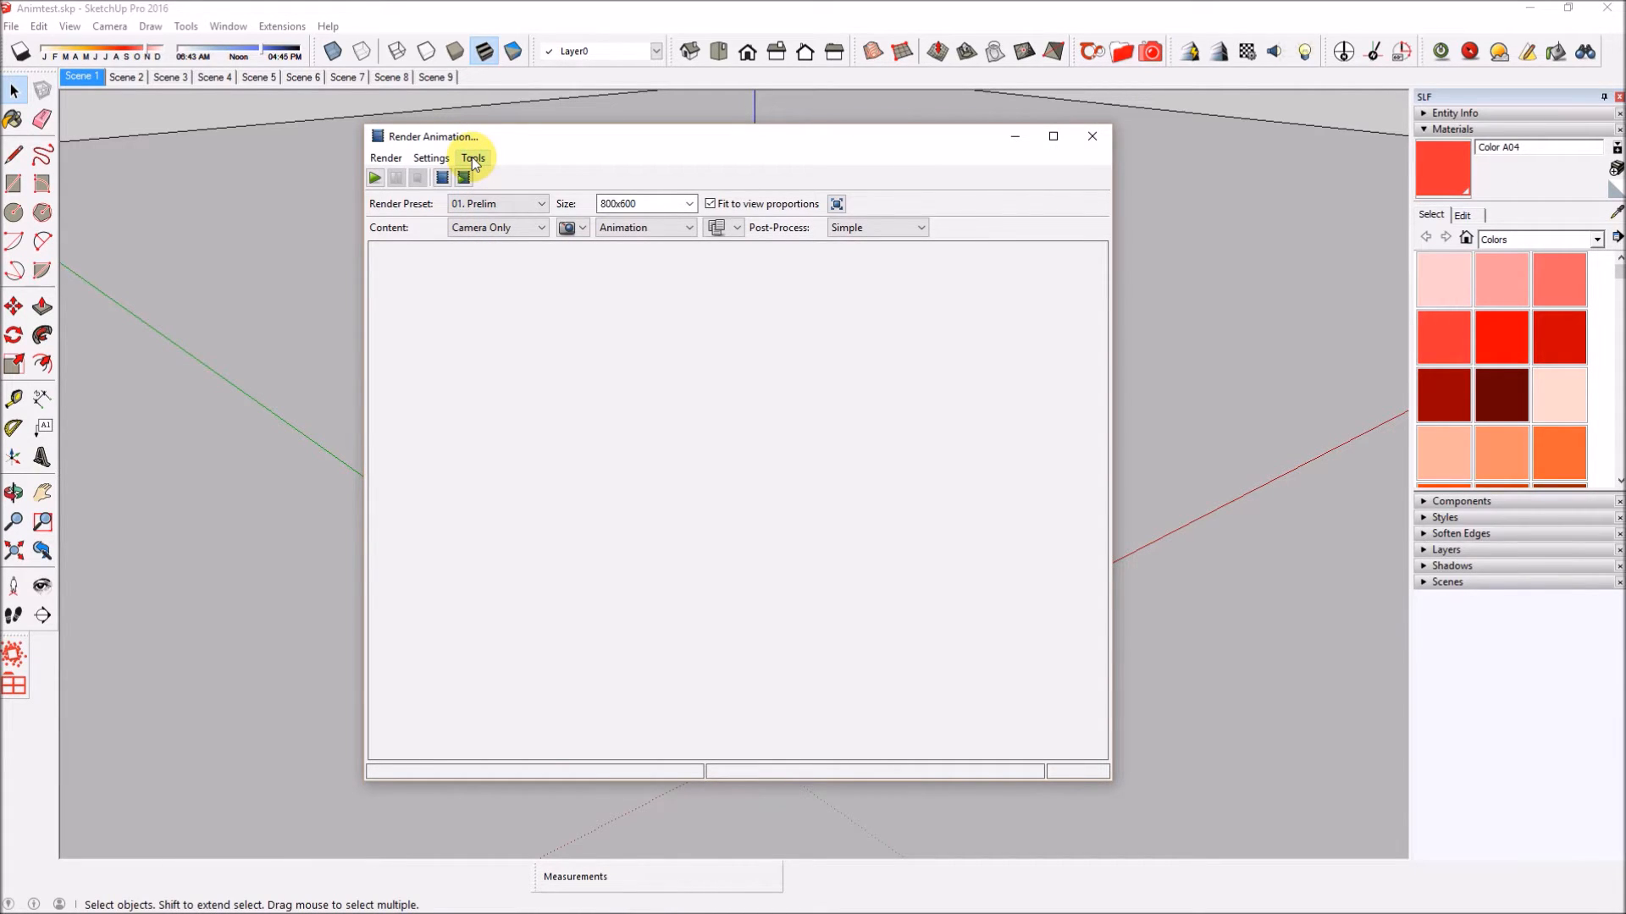
Step: Set the animation's render preset to Easy 02. Low
click(543, 205)
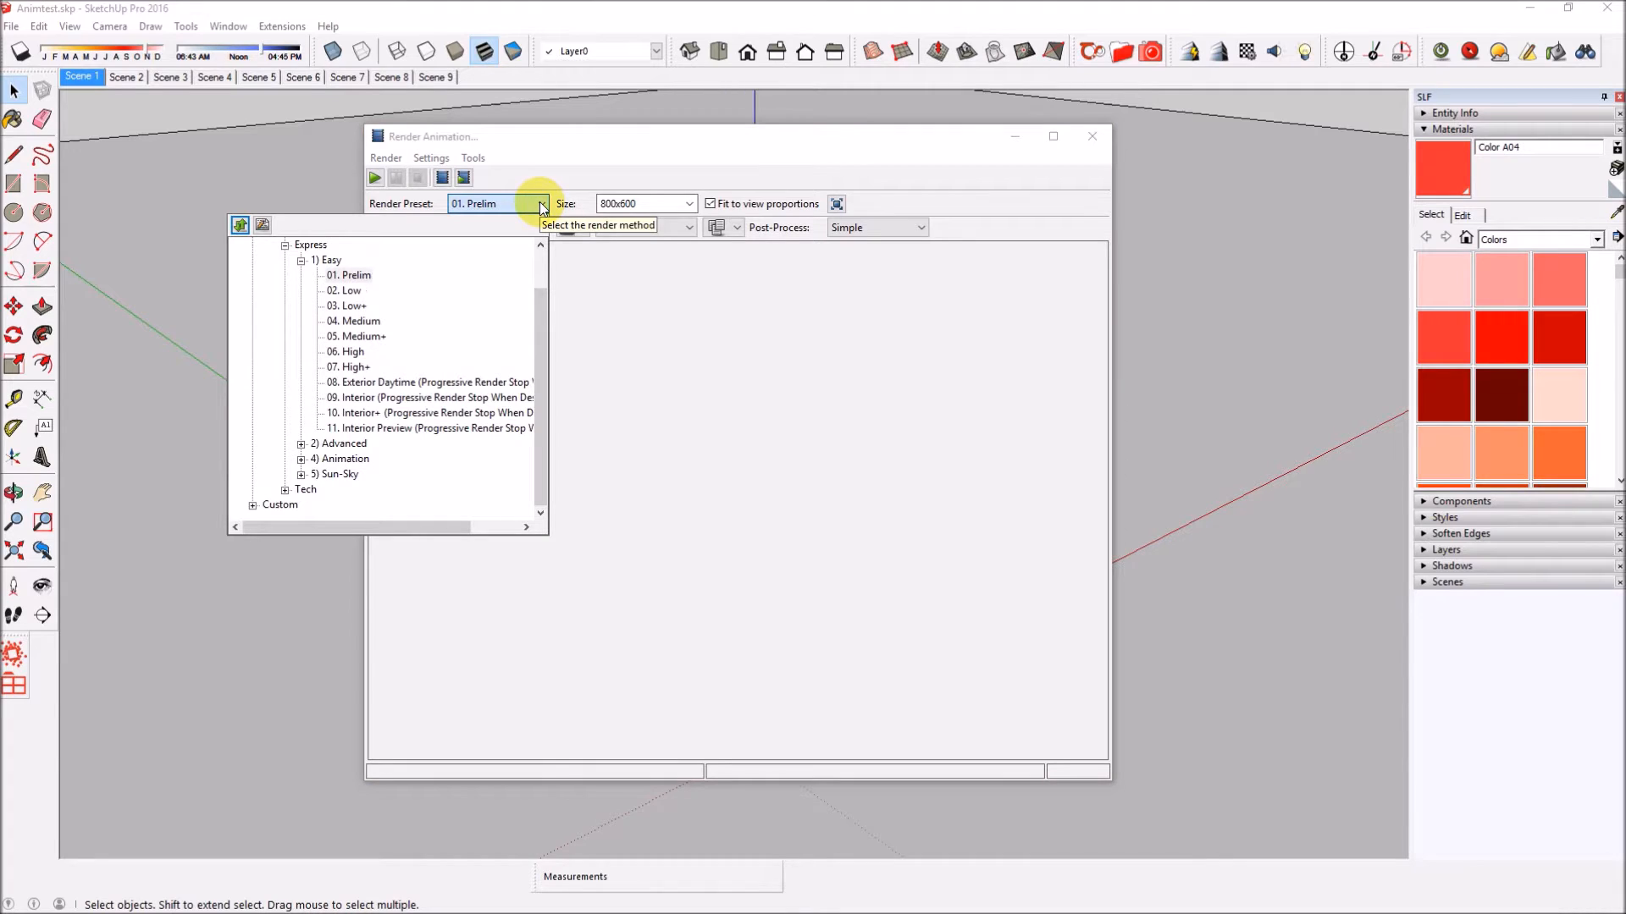
drag(540, 292, 540, 260)
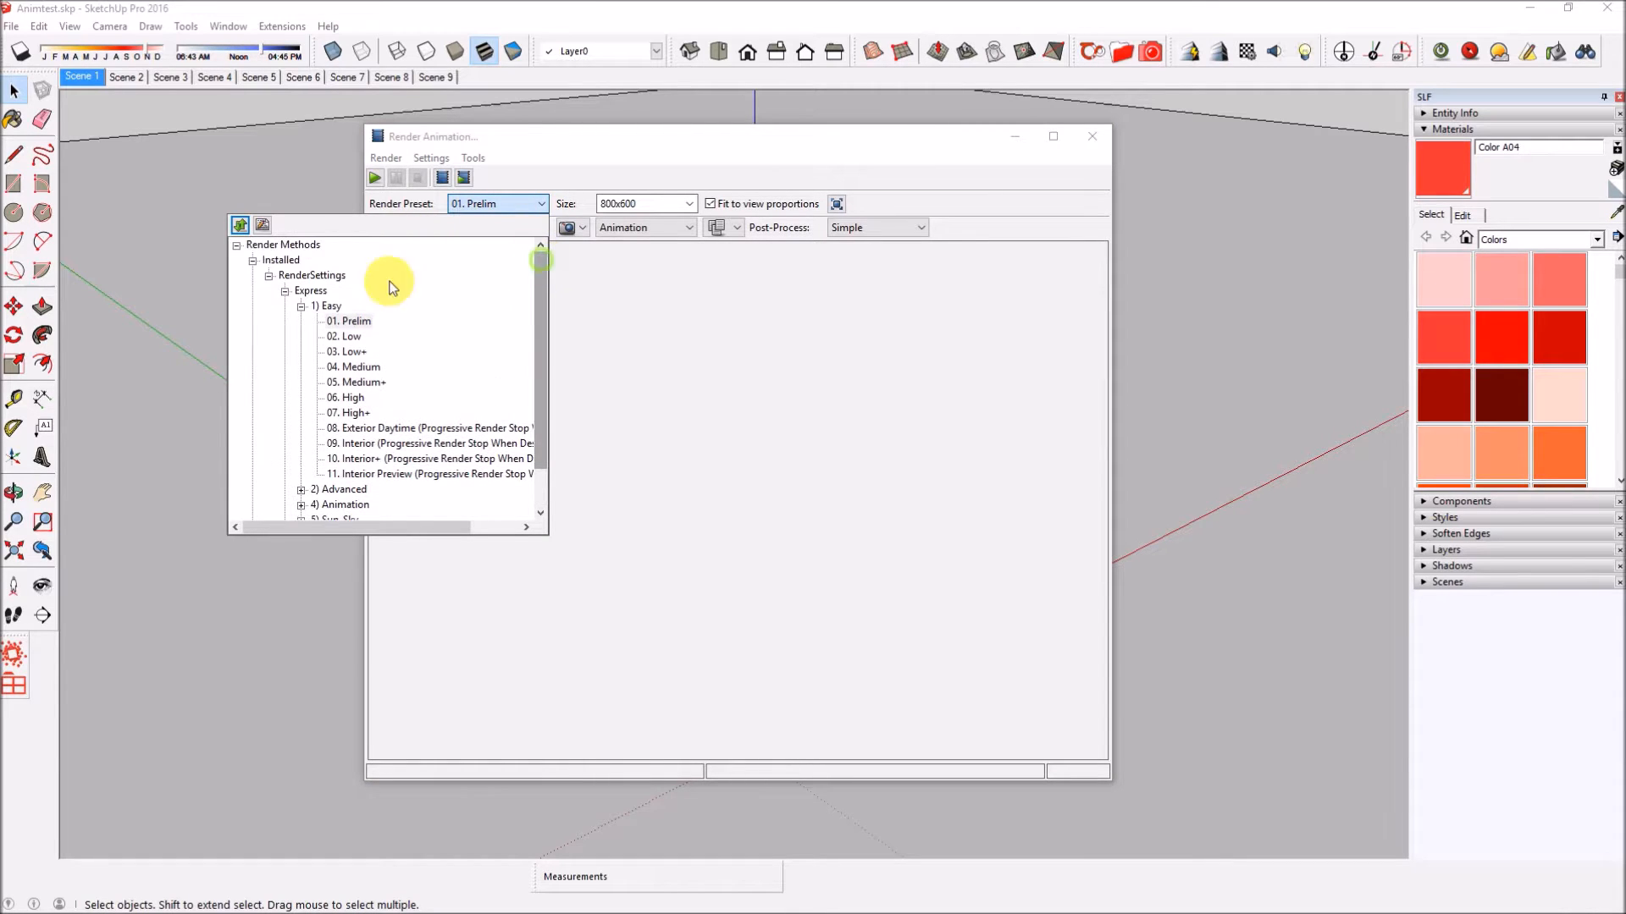
click(269, 276)
click(270, 276)
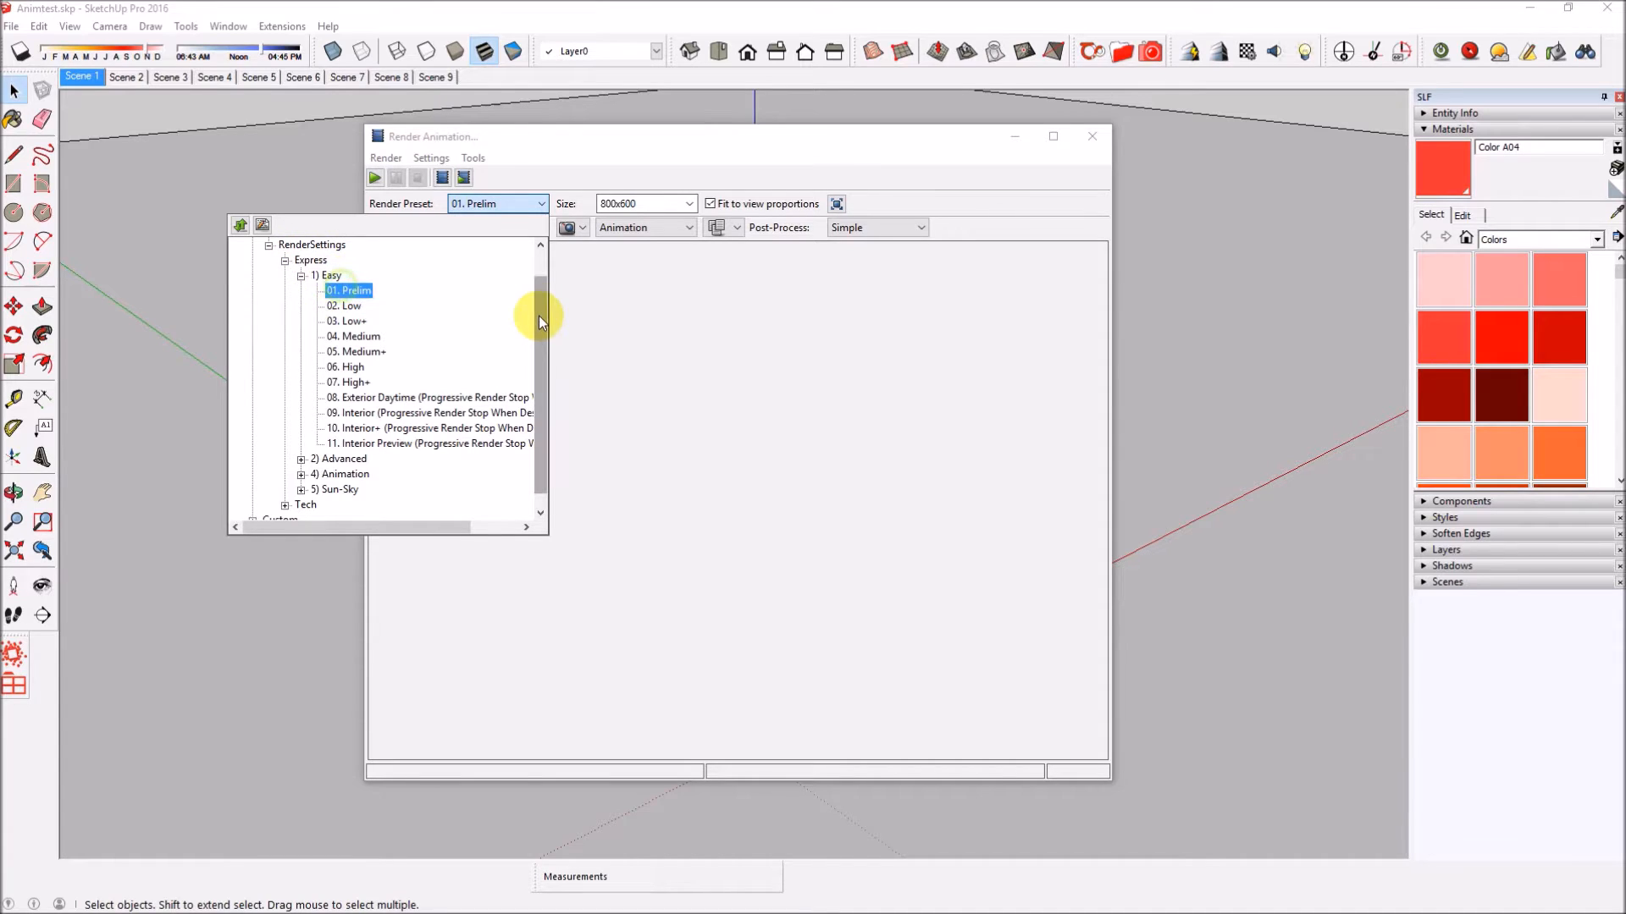
click(343, 306)
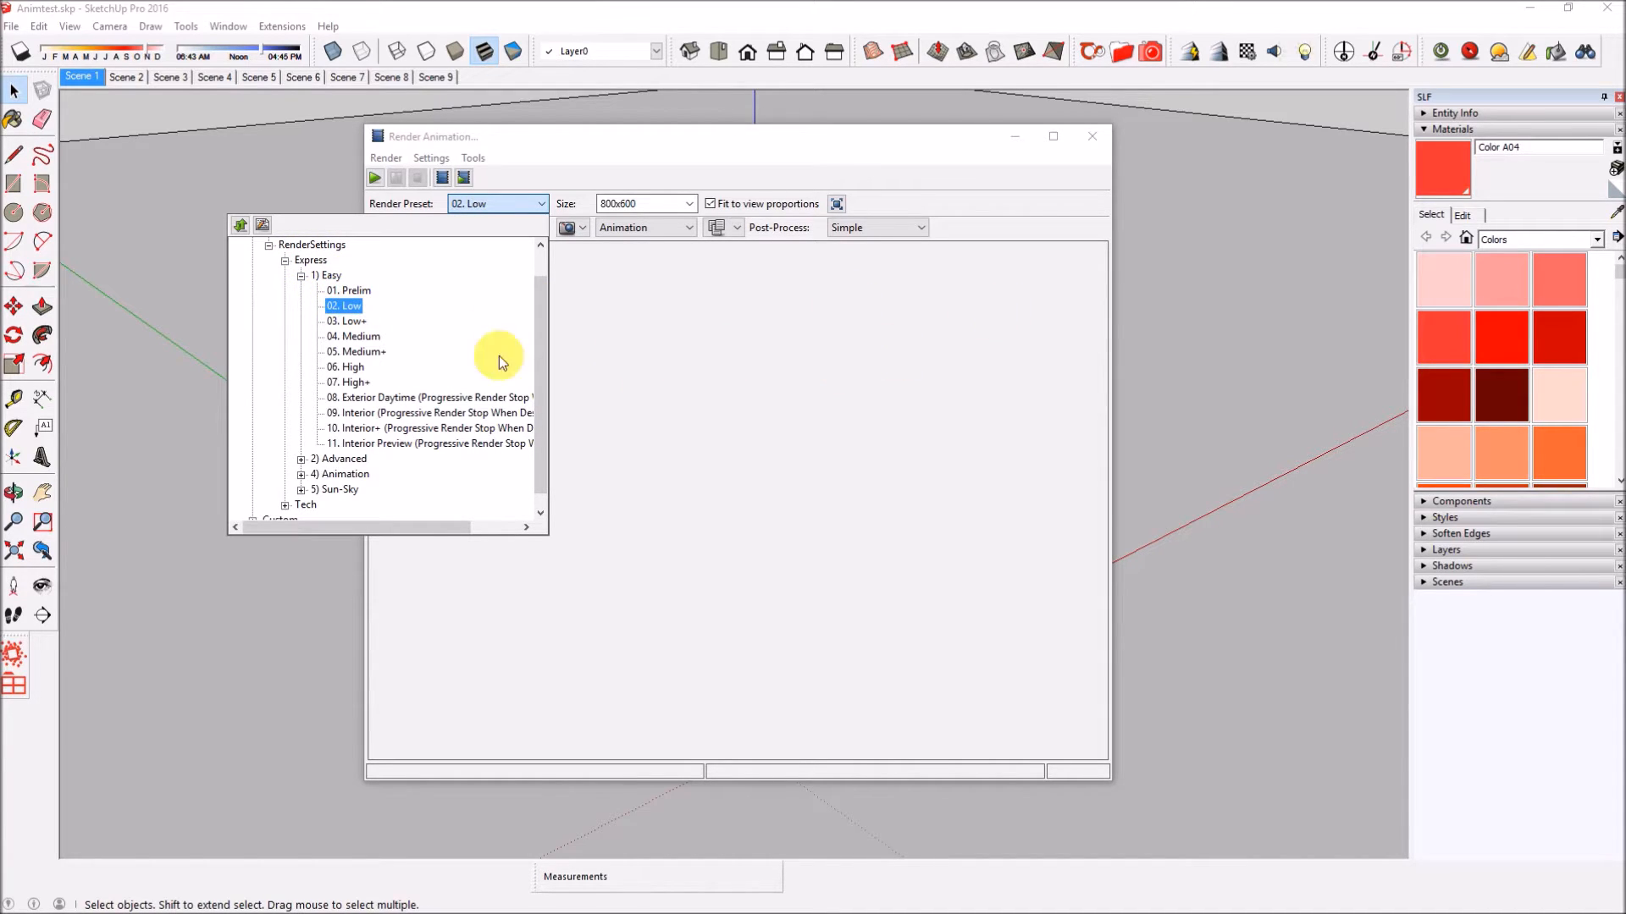
click(696, 345)
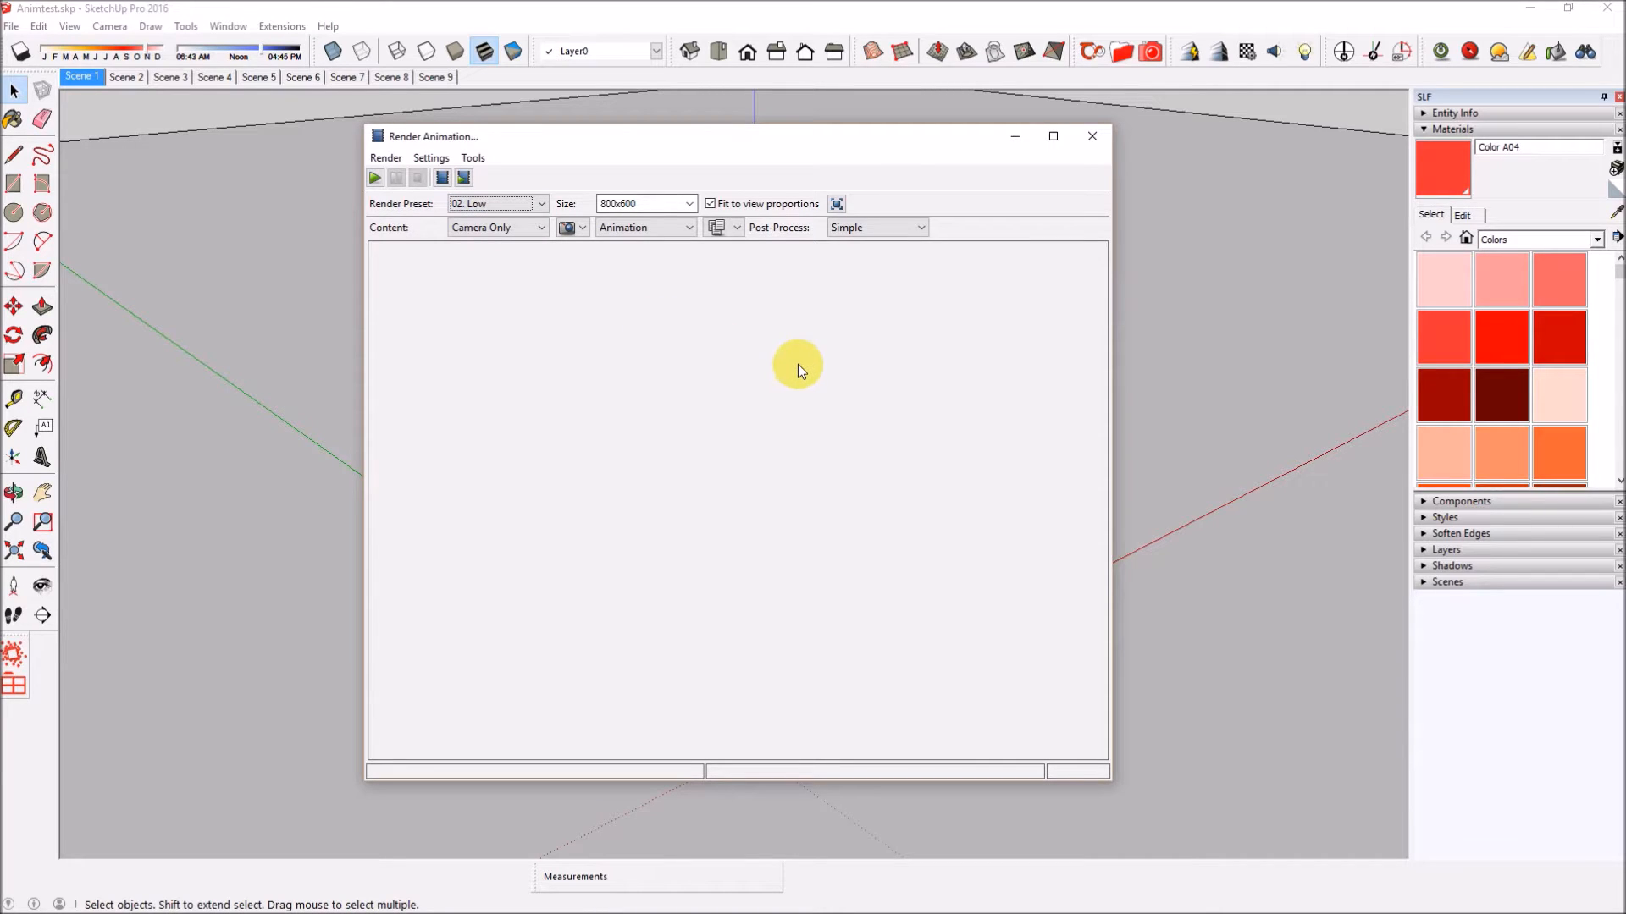
Step: Set the animation type to SketchUp Scenes
click(691, 227)
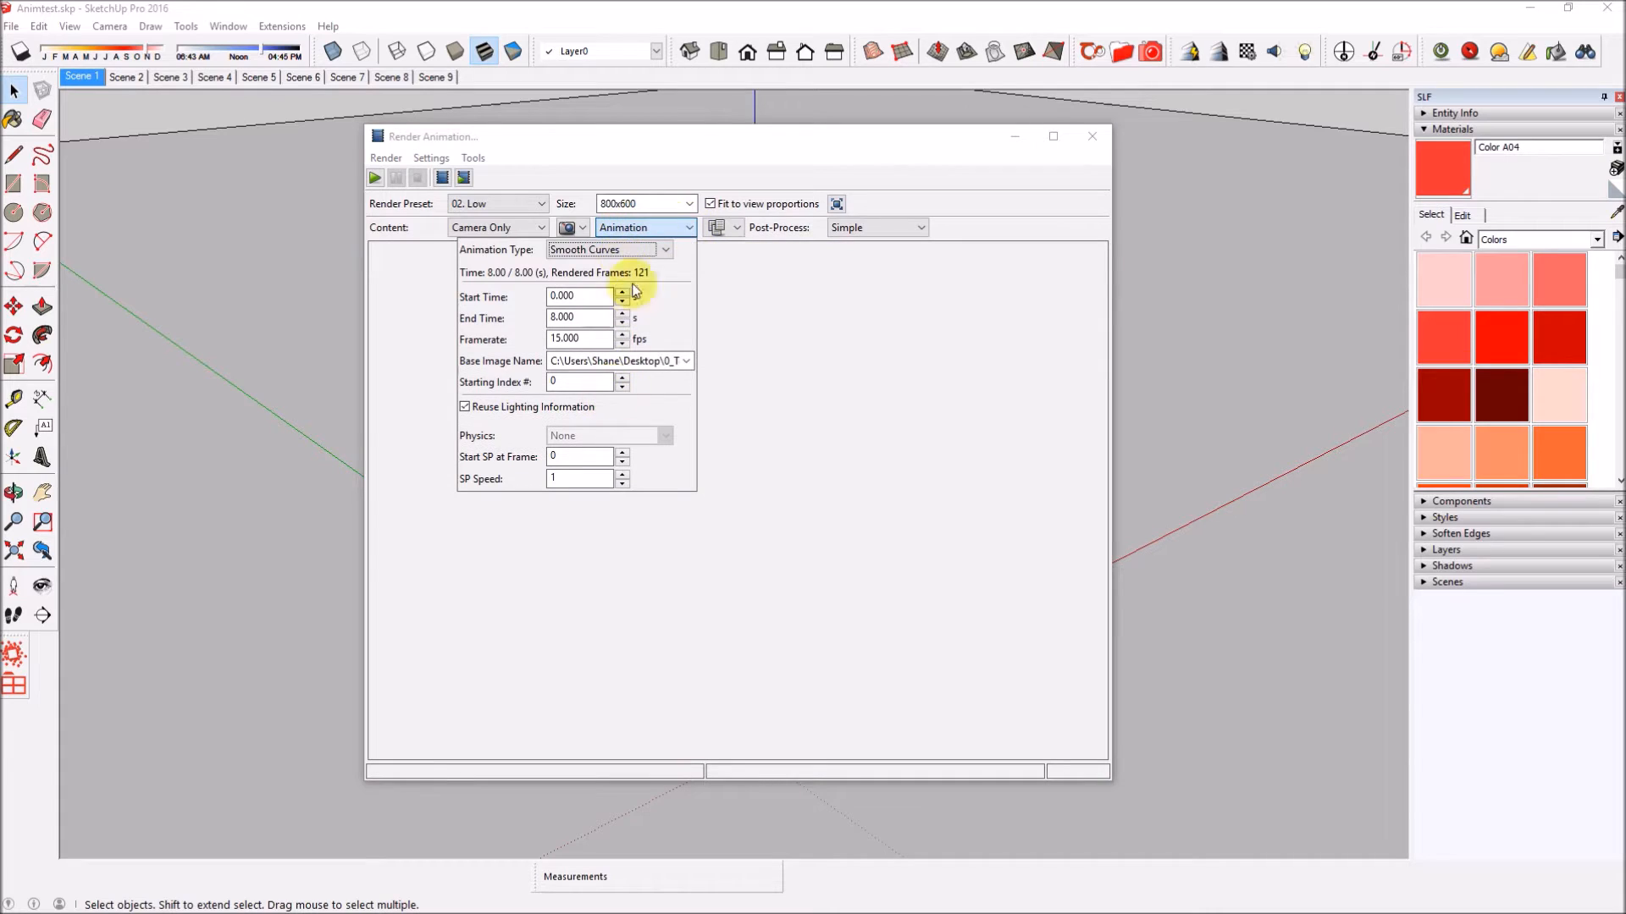
click(663, 250)
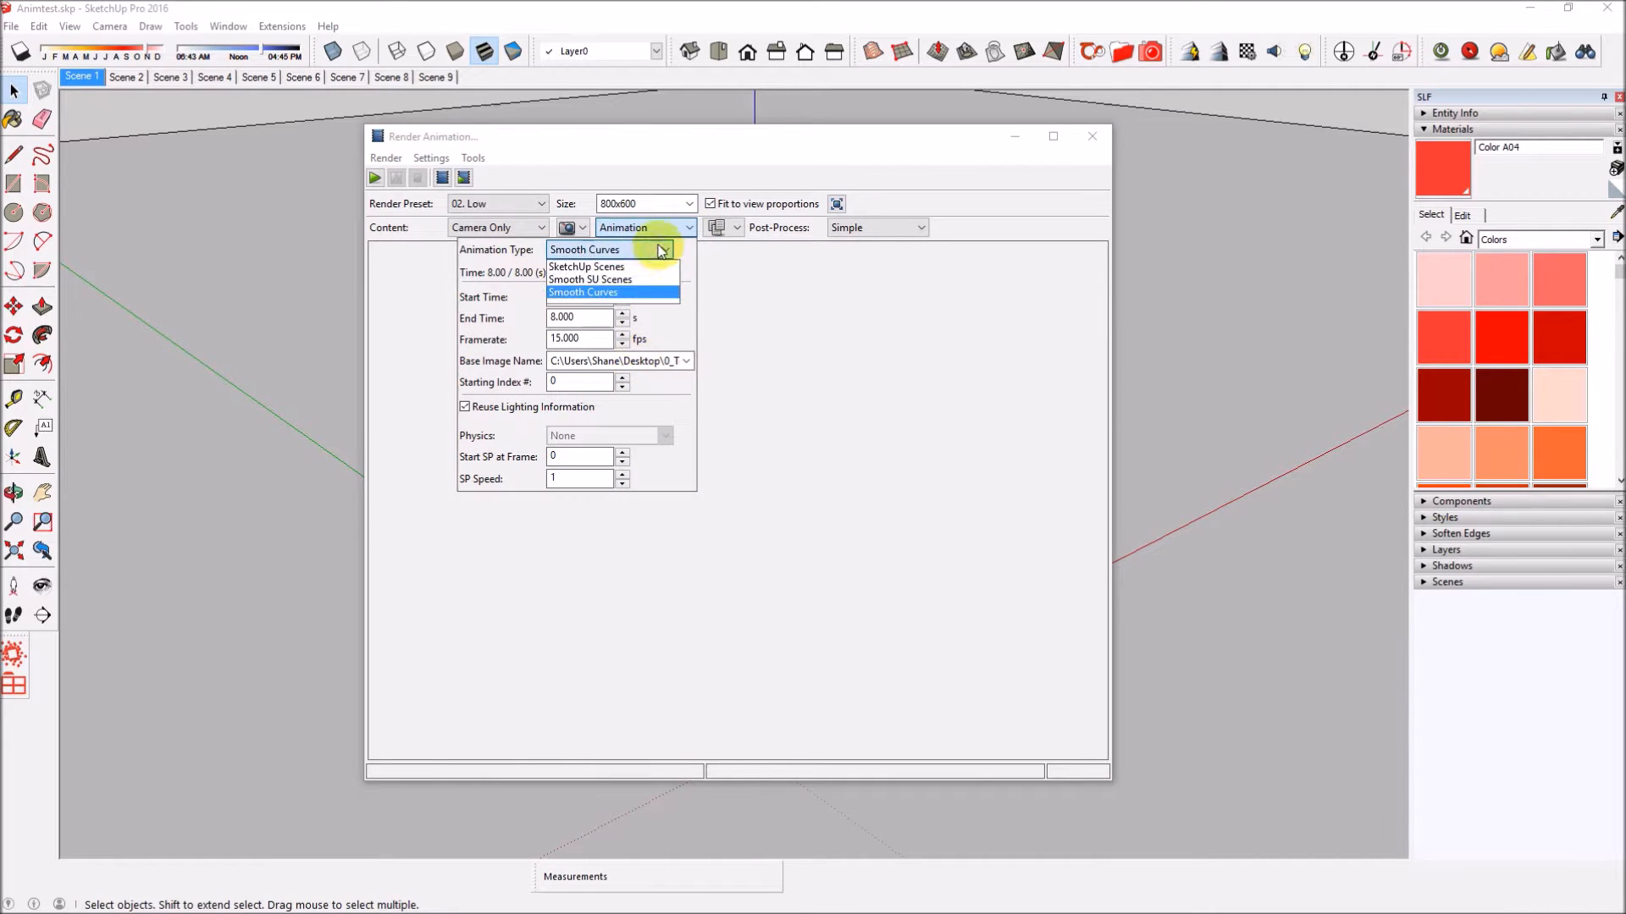
click(617, 267)
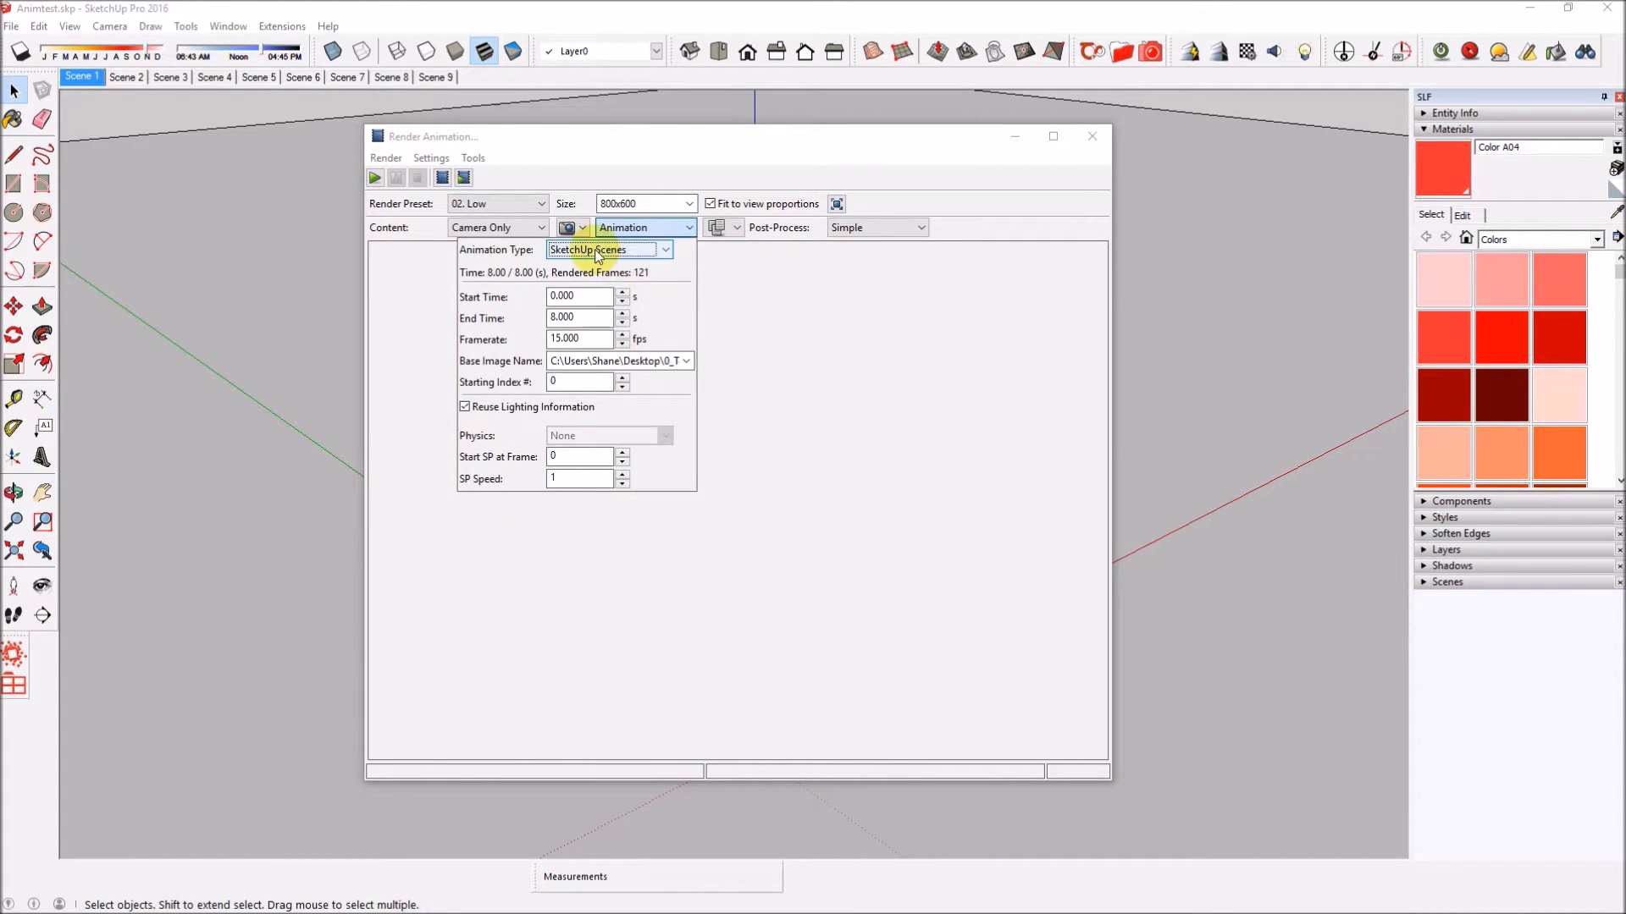
Step: Set the animation's end time to 8 s and its framerate to 15 fps
double_click(601, 315)
text(0)
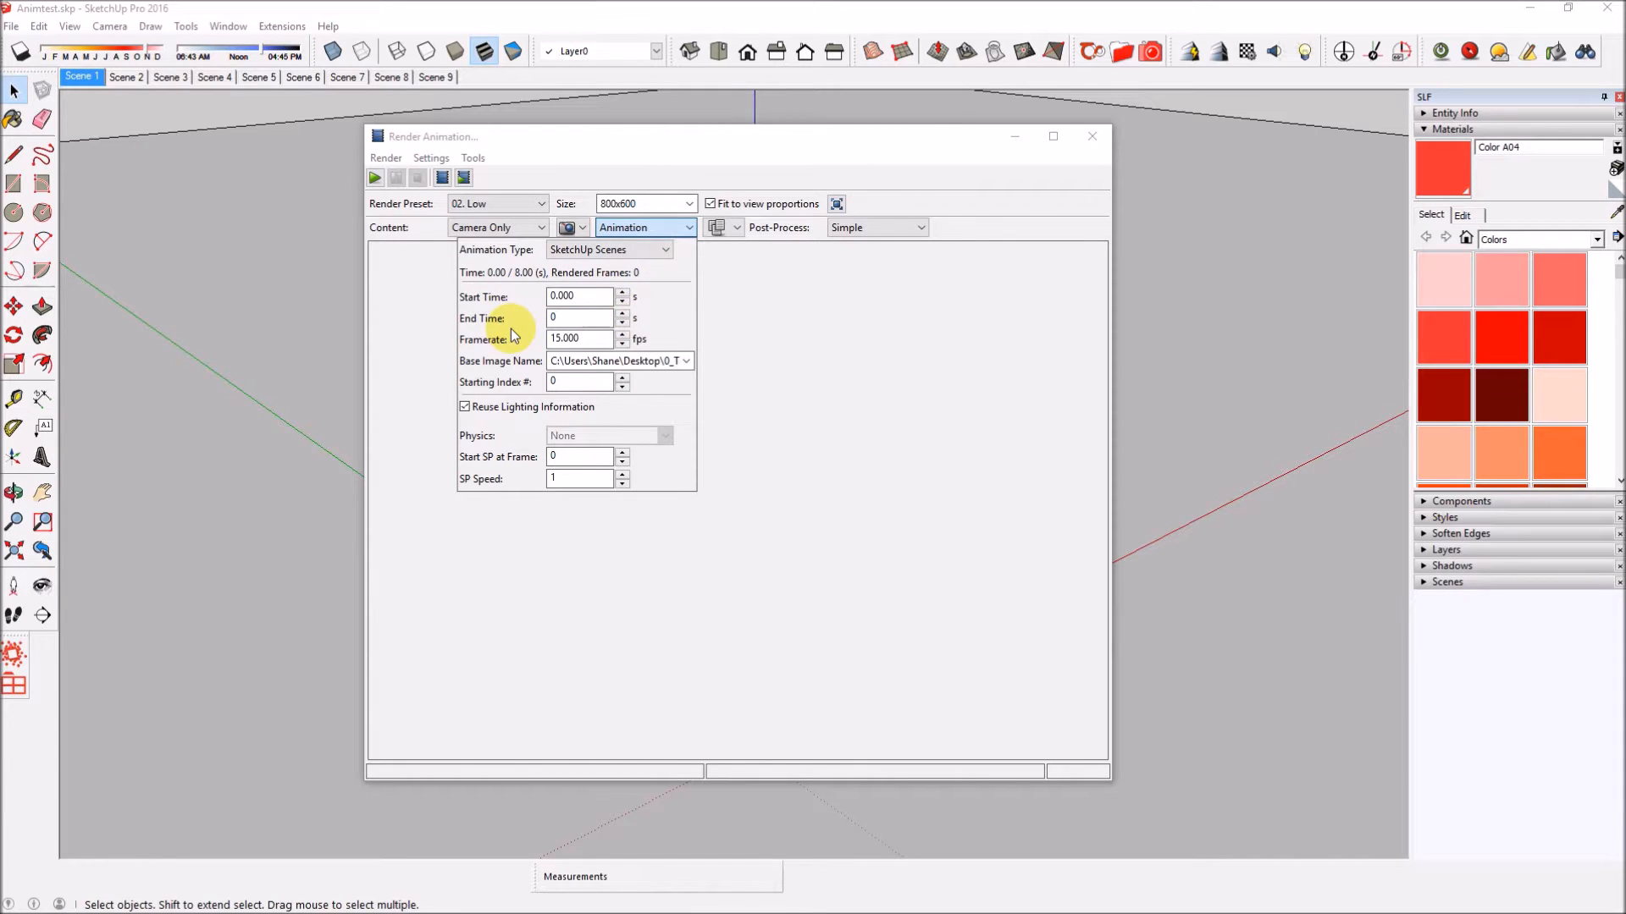
double_click(593, 338)
text(0)
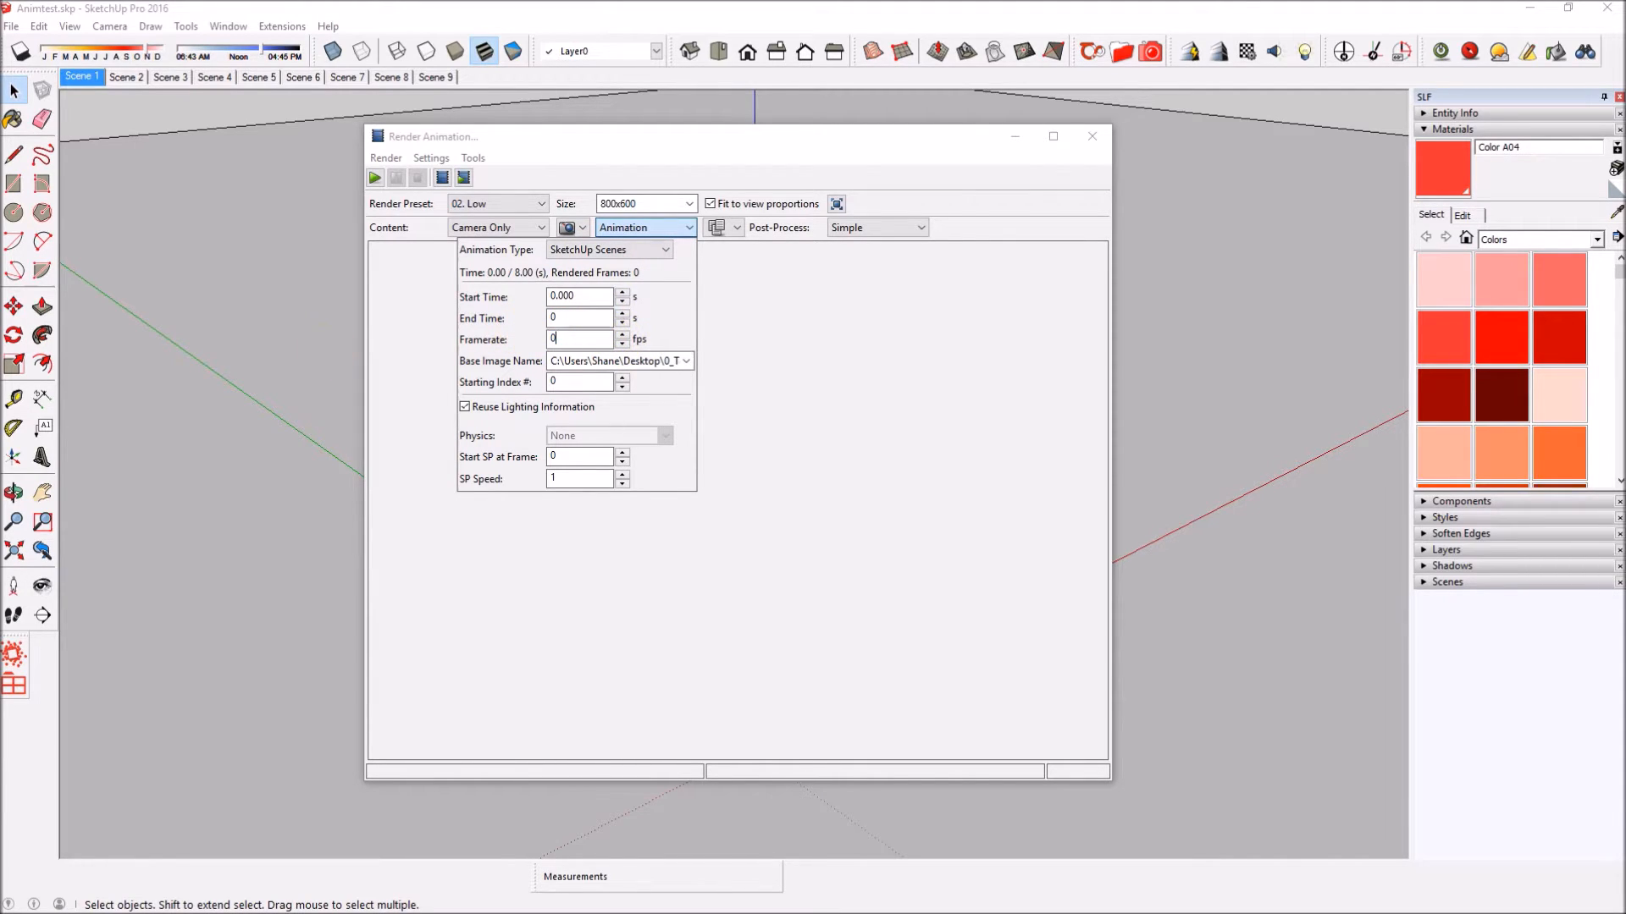
double_click(581, 341)
text(15)
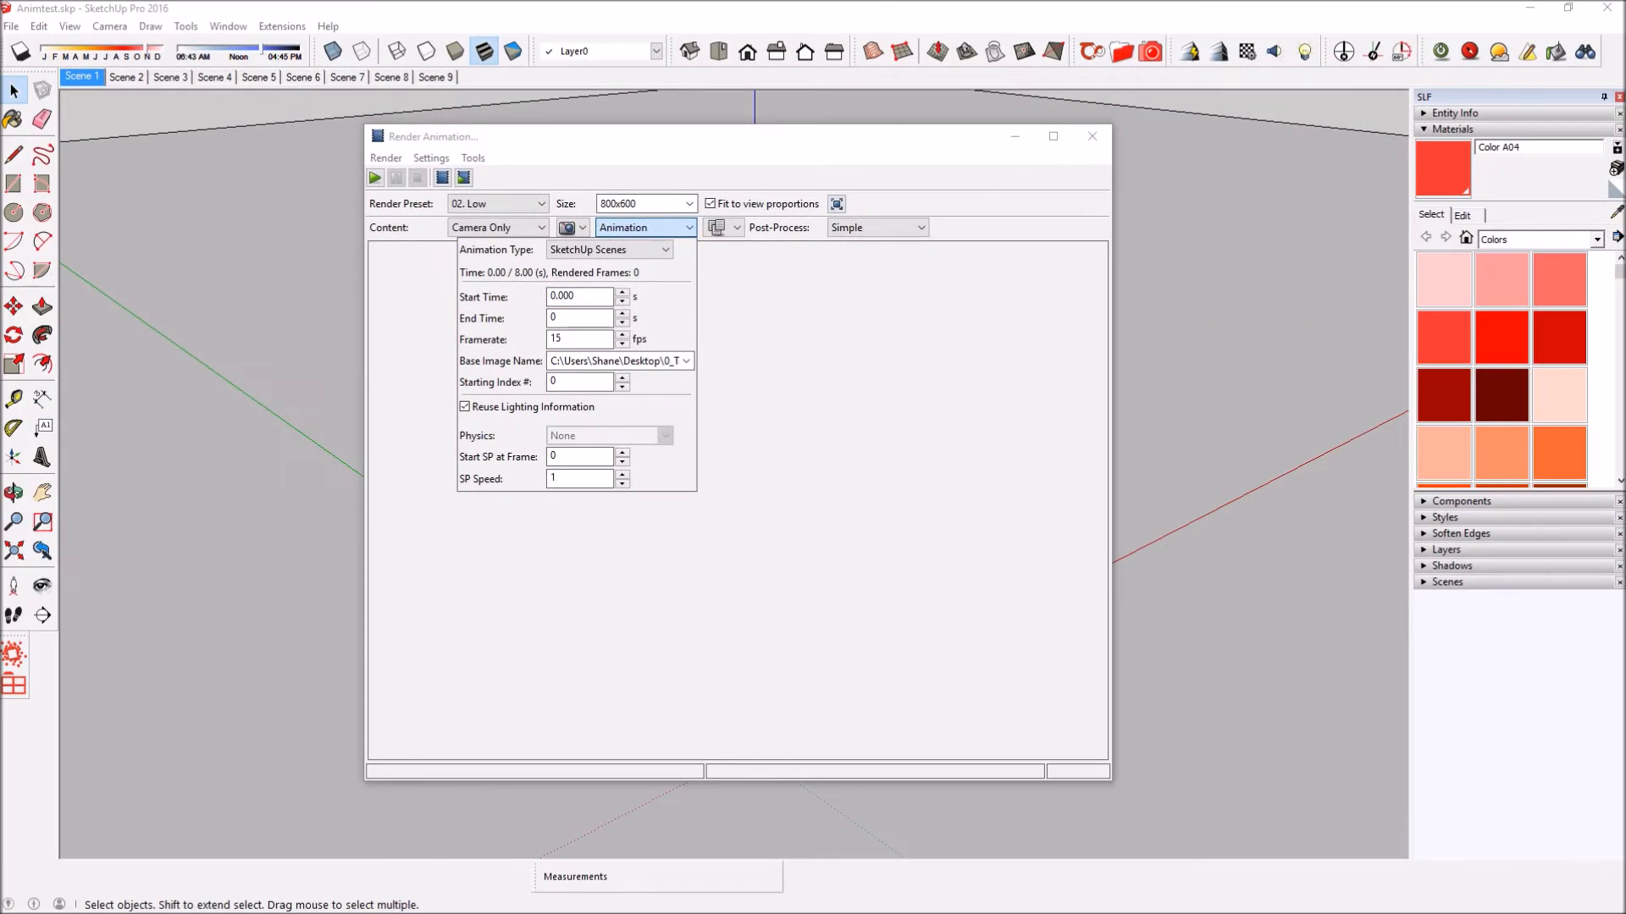
double_click(556, 317)
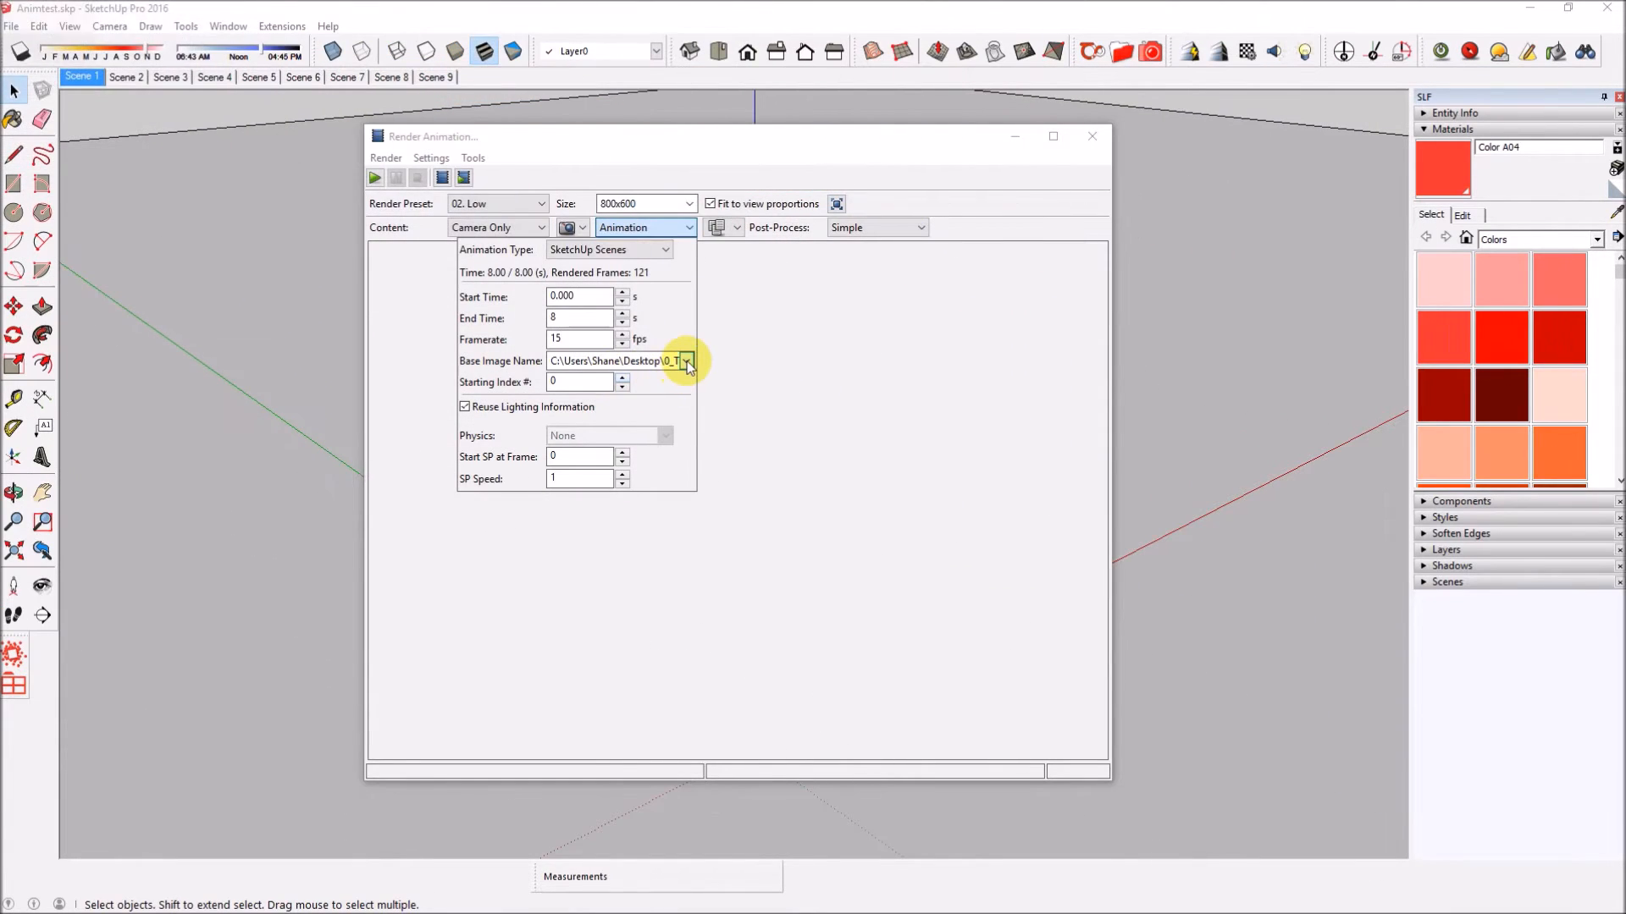
Step: Set the base image name for the rendered frames to test in the anim-2.6-t folder
click(687, 361)
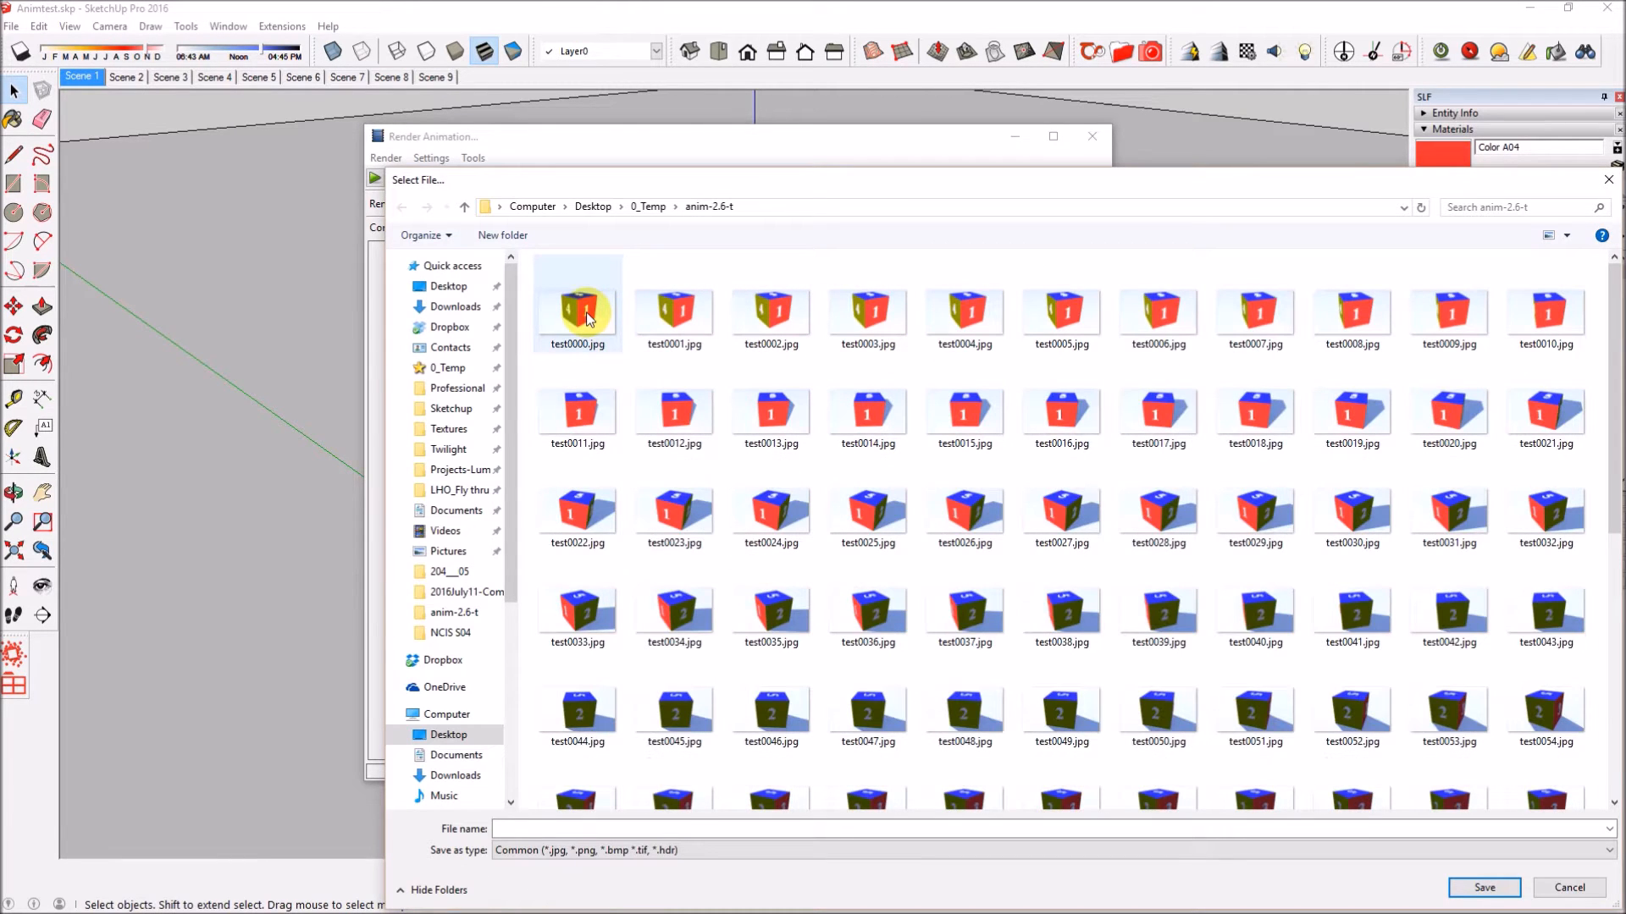
click(587, 318)
double_click(546, 830)
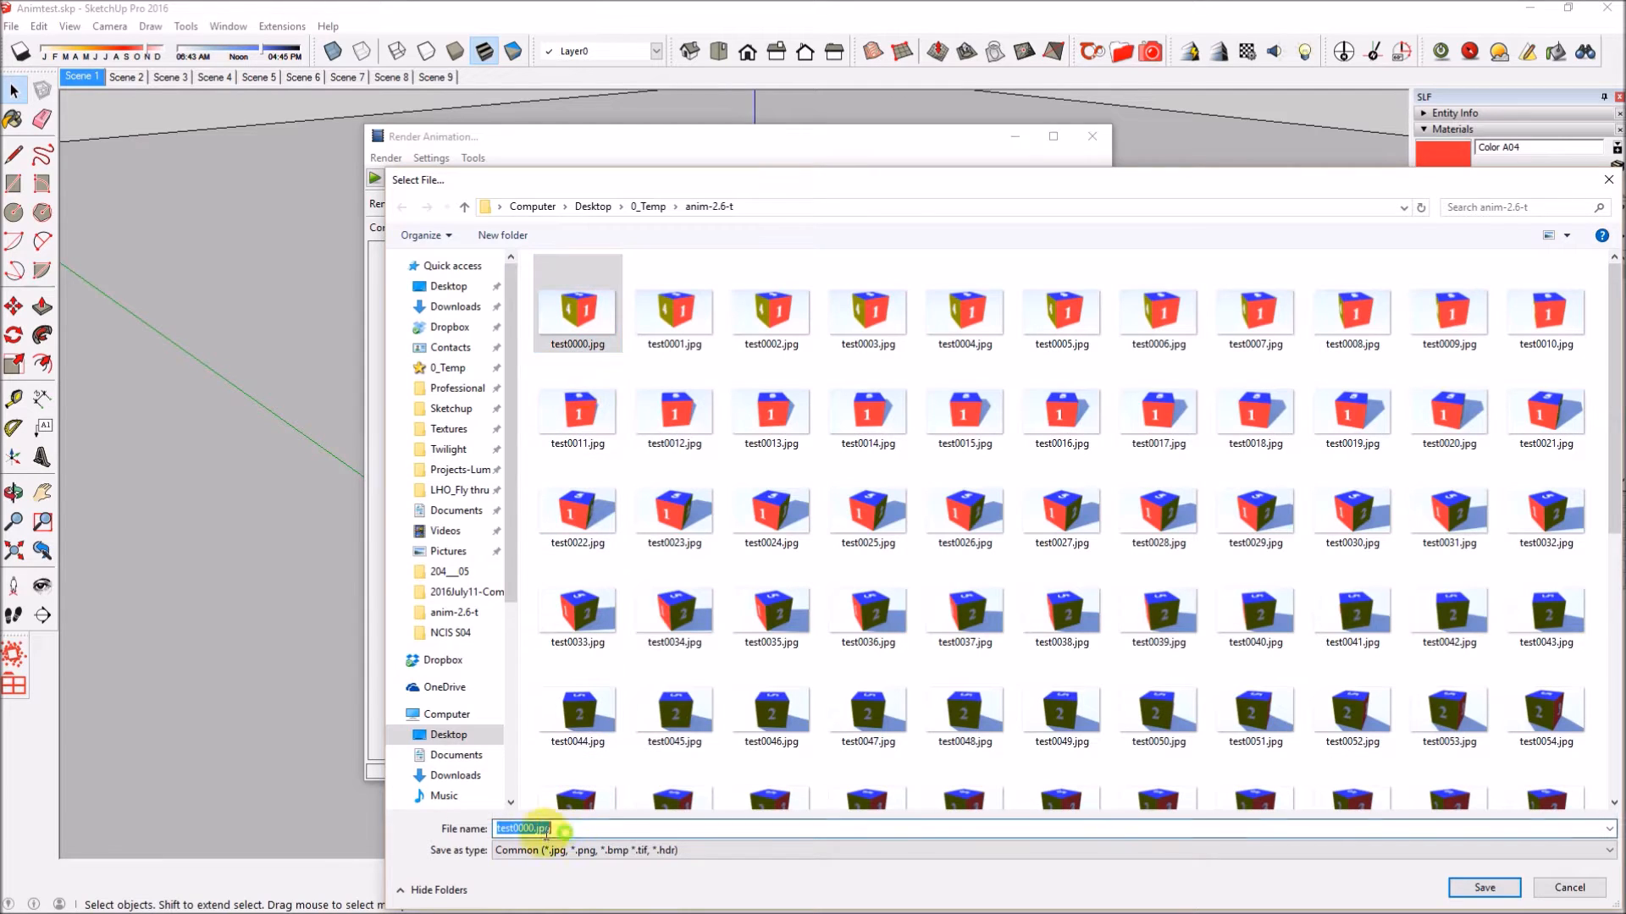
text(test)
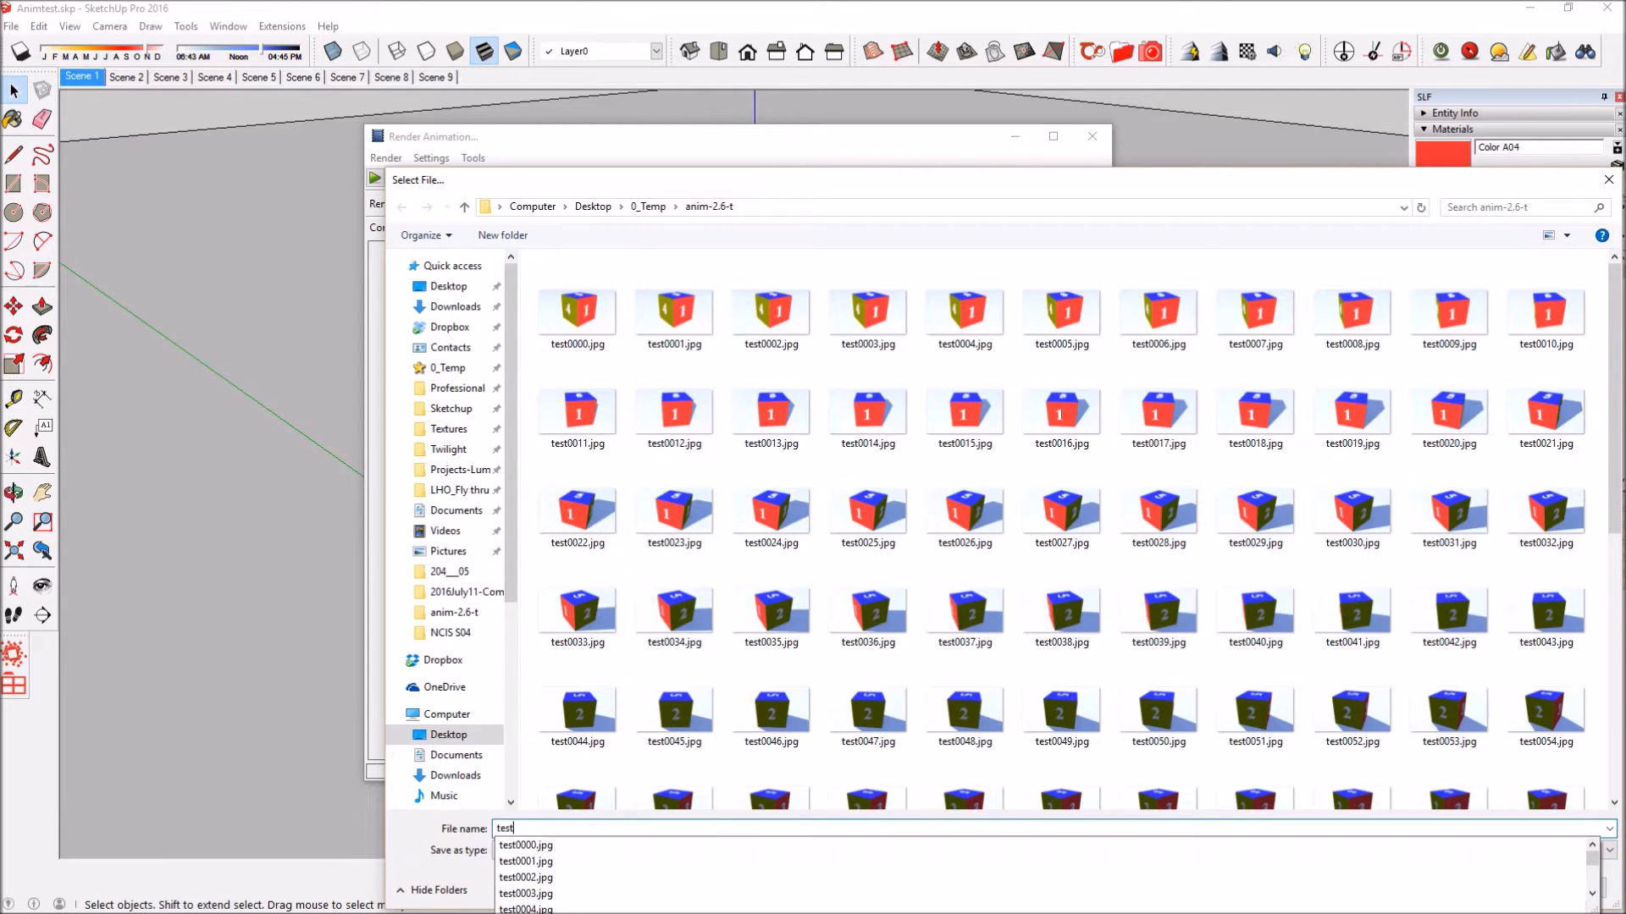
key(Return)
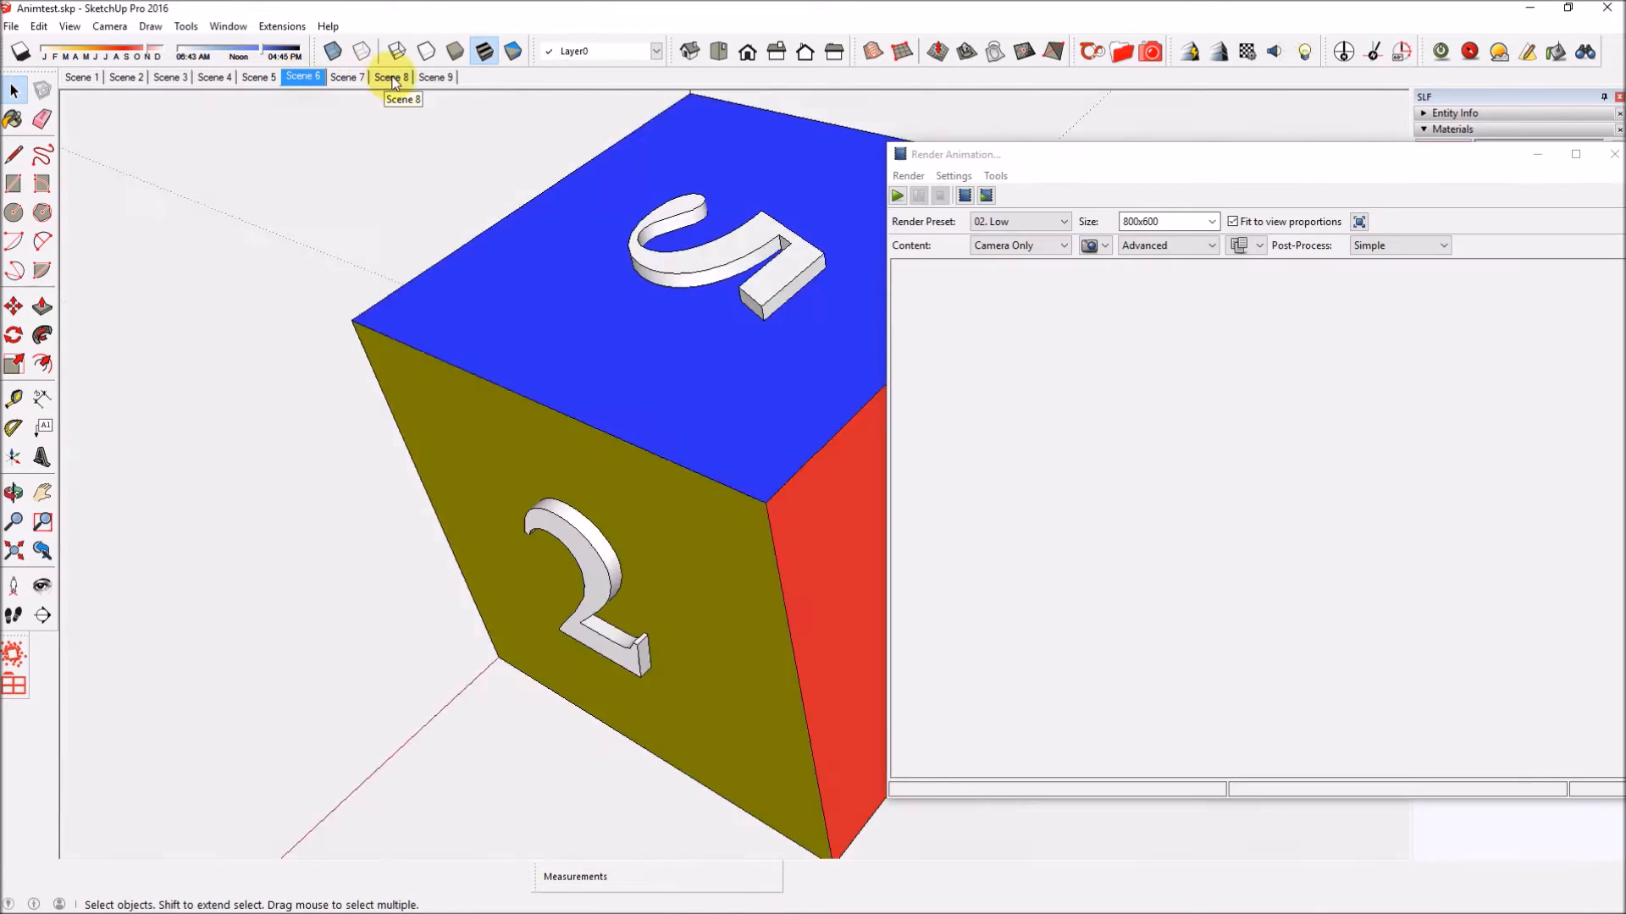
Step: Return to Scene 1, display the expected animation path, and examine its segments around the cube
click(79, 77)
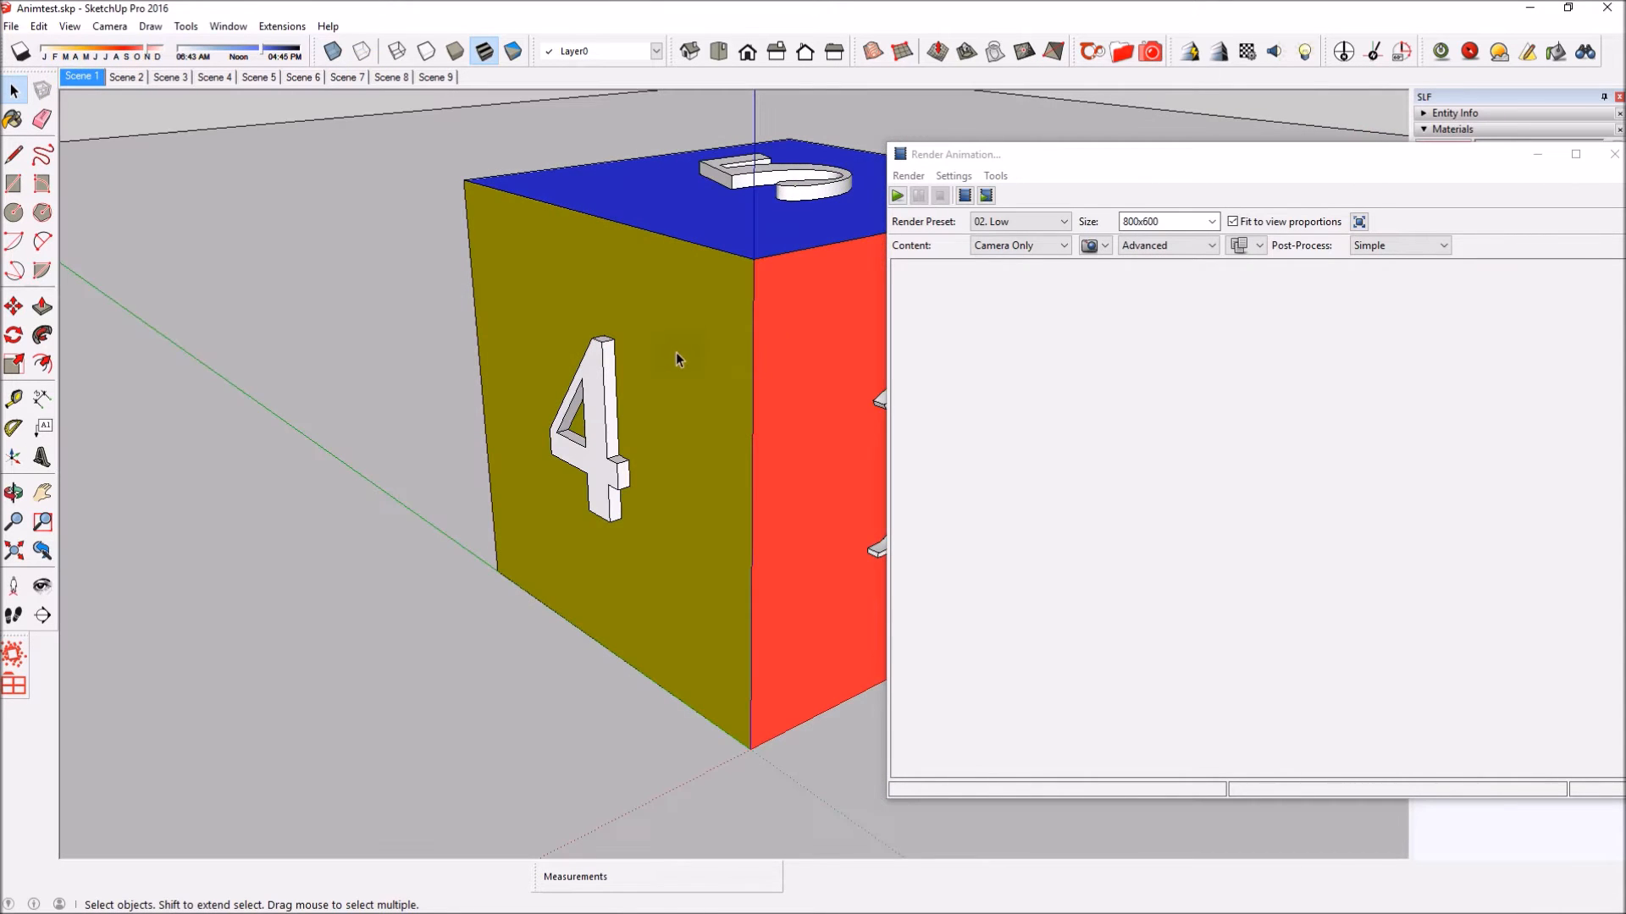
click(964, 195)
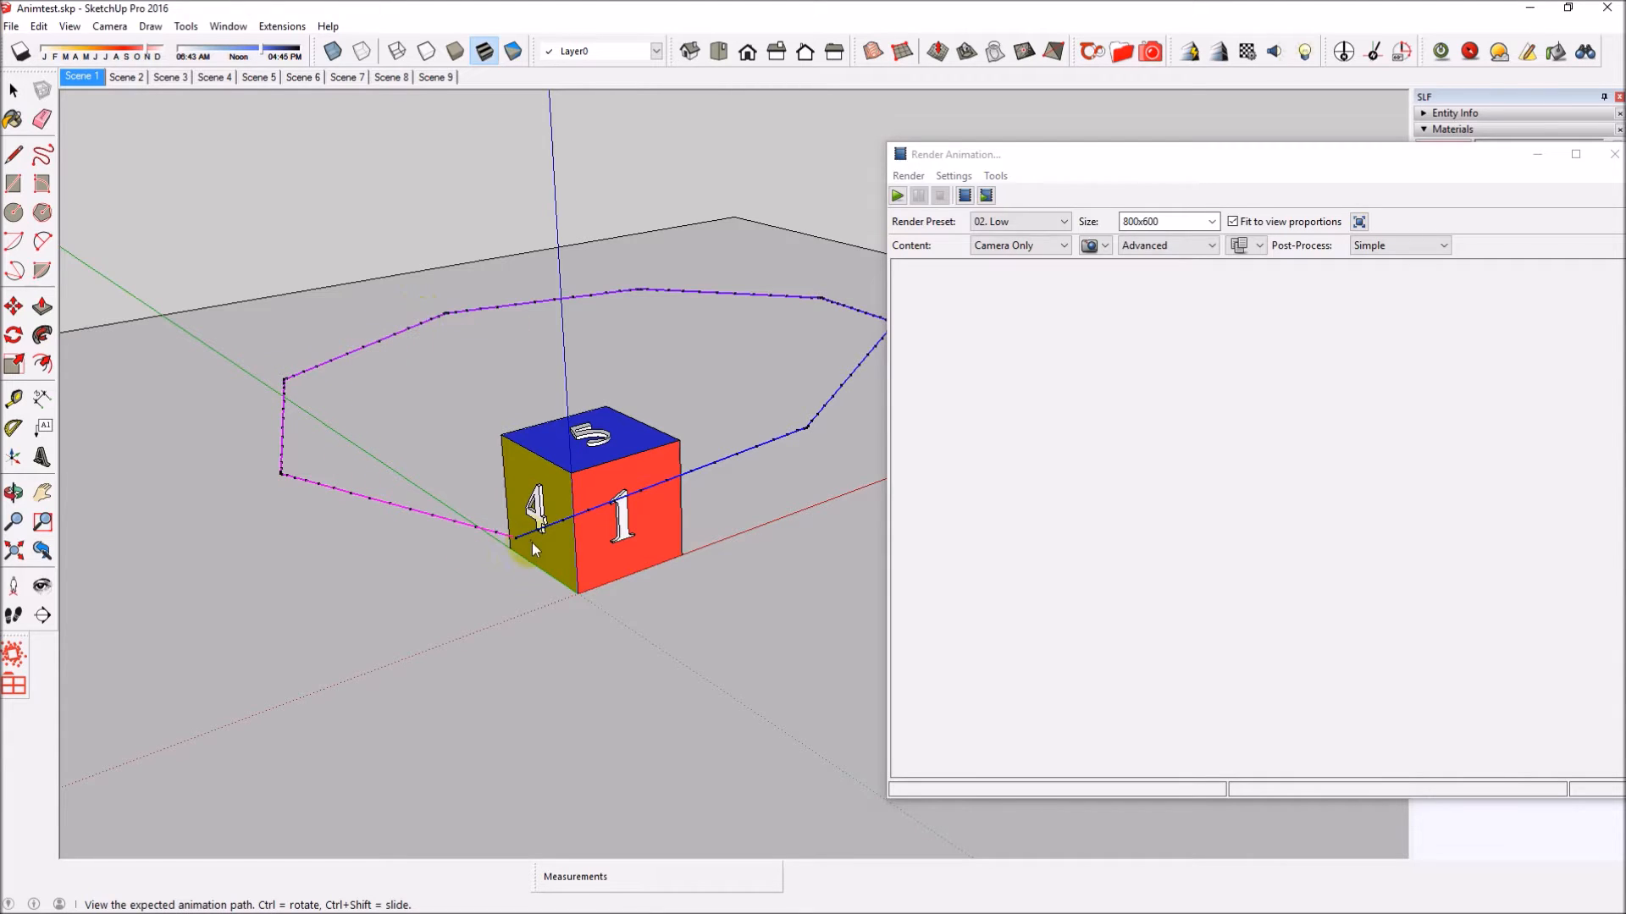
scroll(562, 523, up, 3)
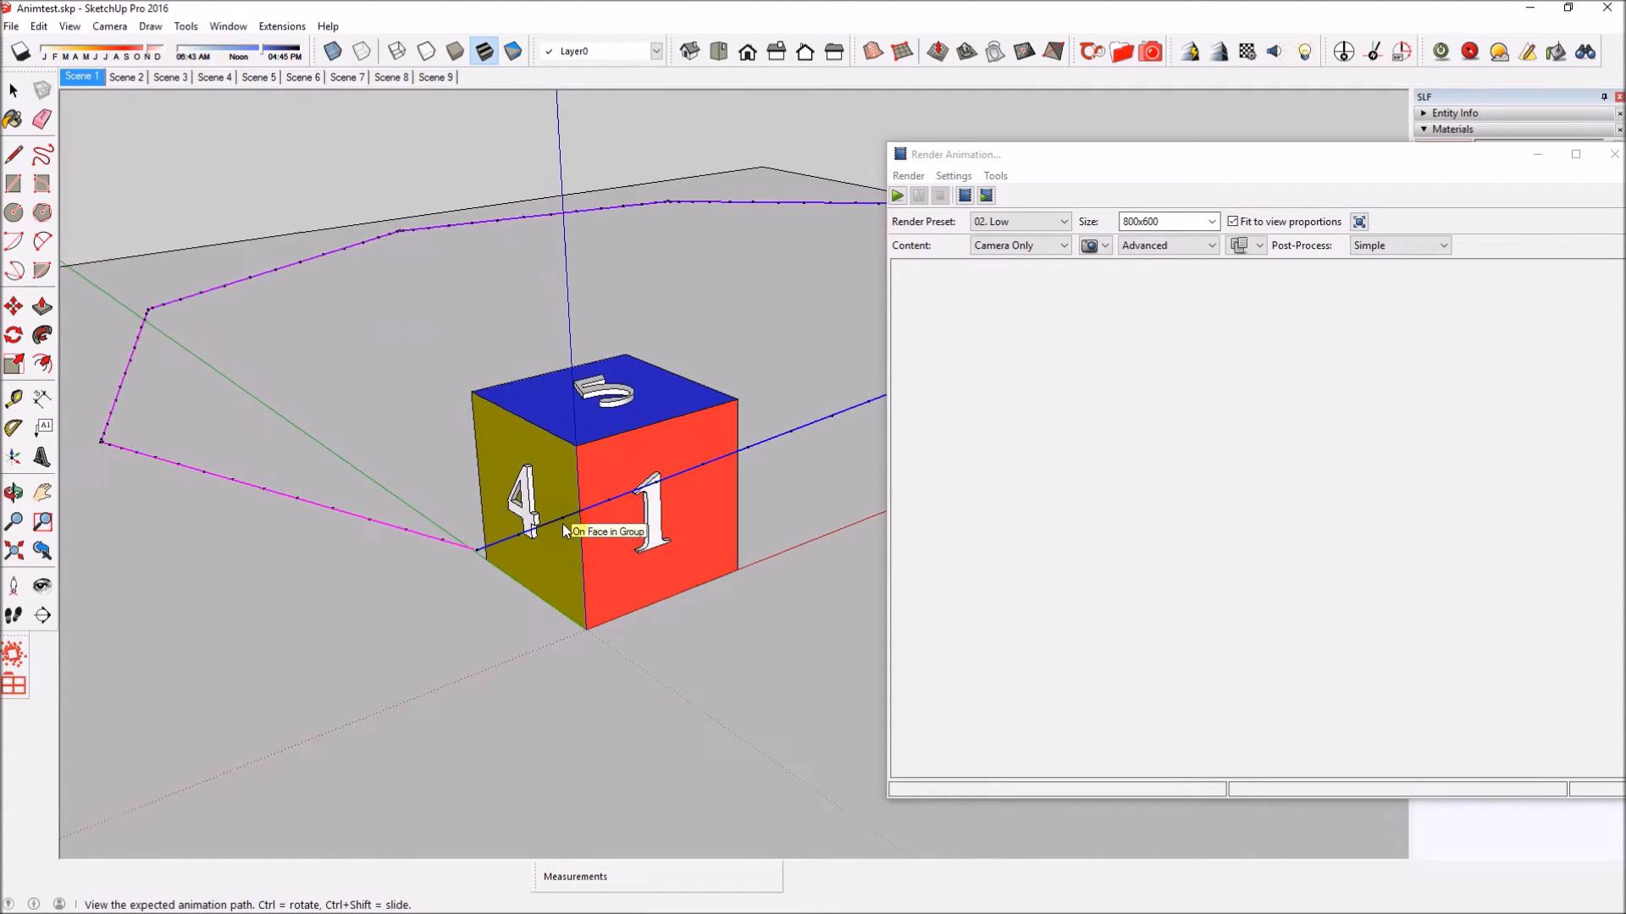
scroll(378, 579, down, 3)
scroll(467, 586, up, 3)
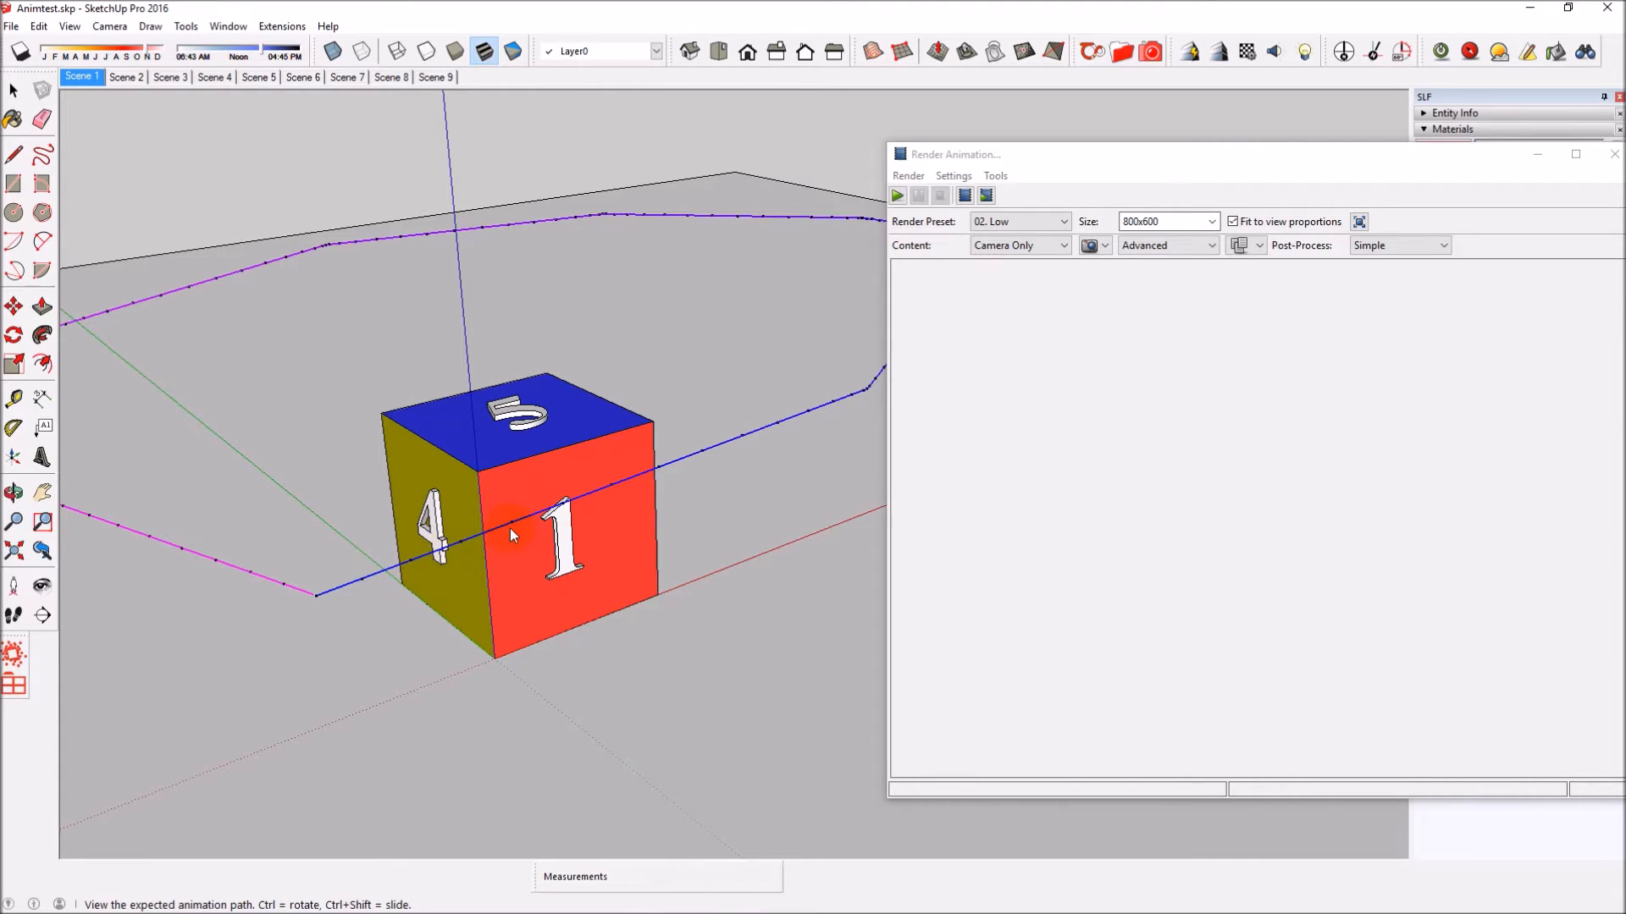
scroll(518, 523, down, 1)
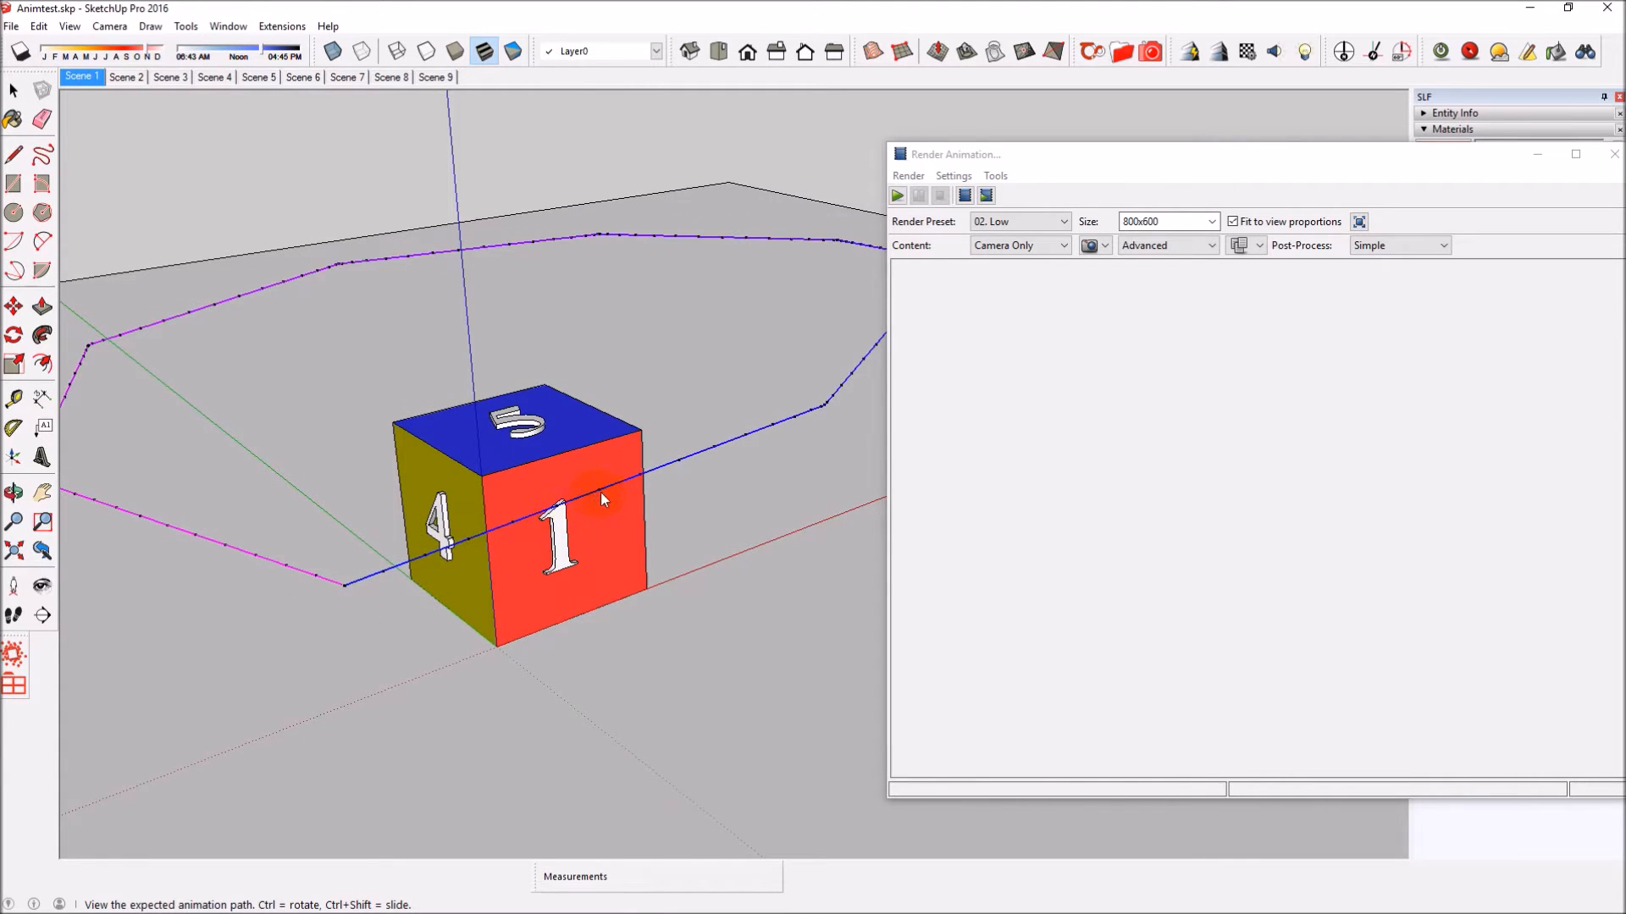
scroll(601, 492, down, 2)
Step: Set the animation type to Smooth SU Scenes and display the expected animation path around the cube
click(1214, 246)
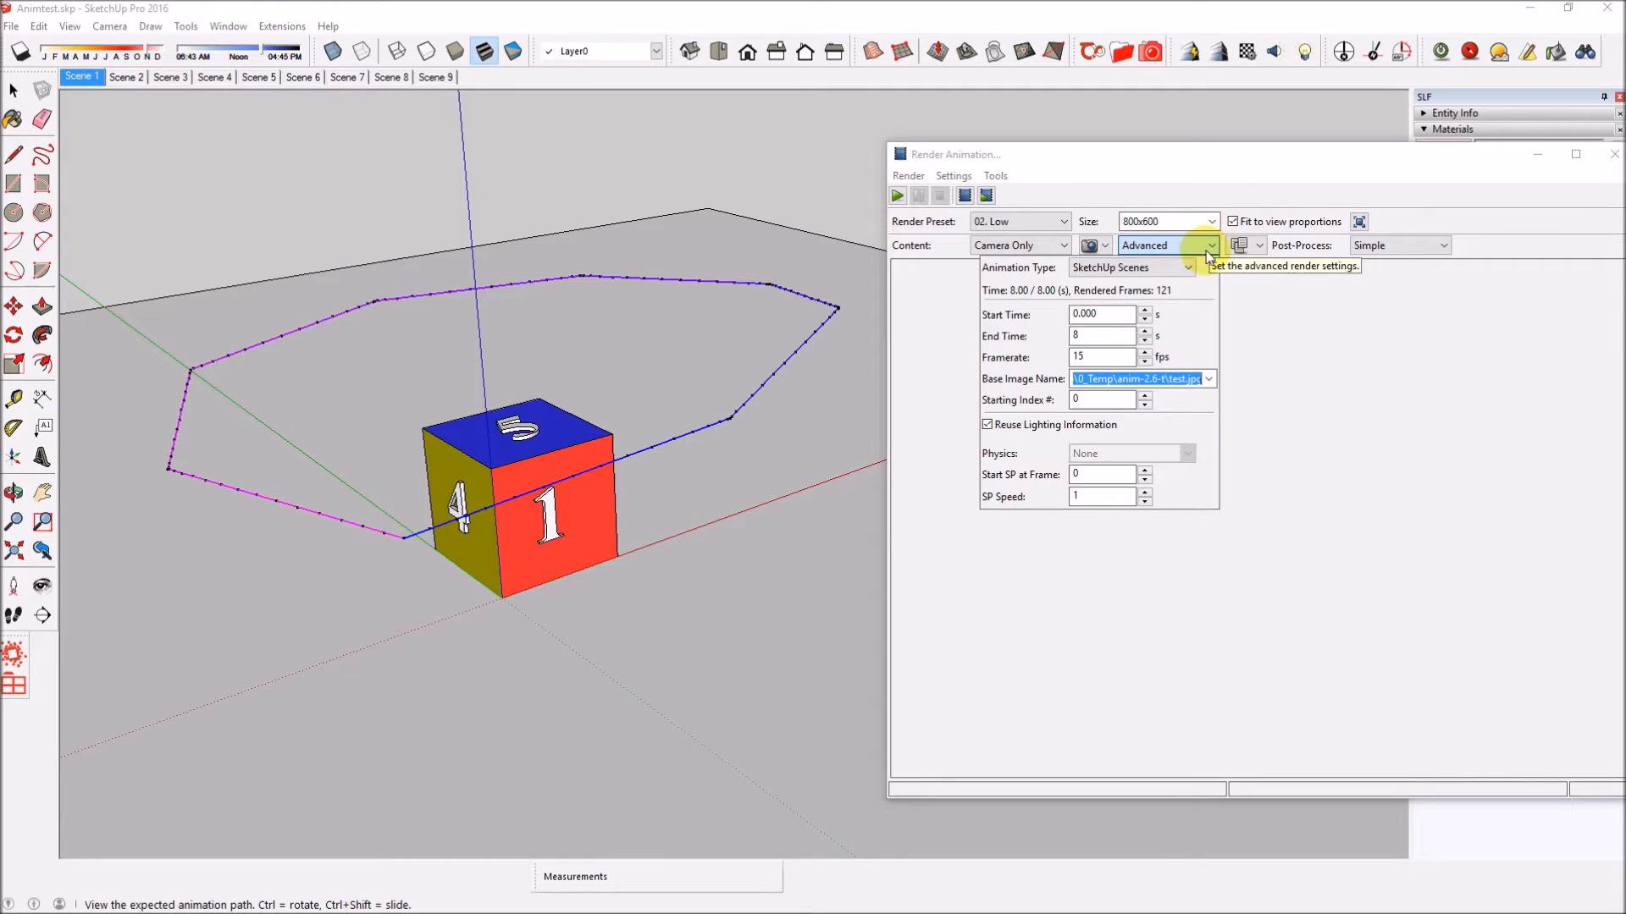
click(1186, 267)
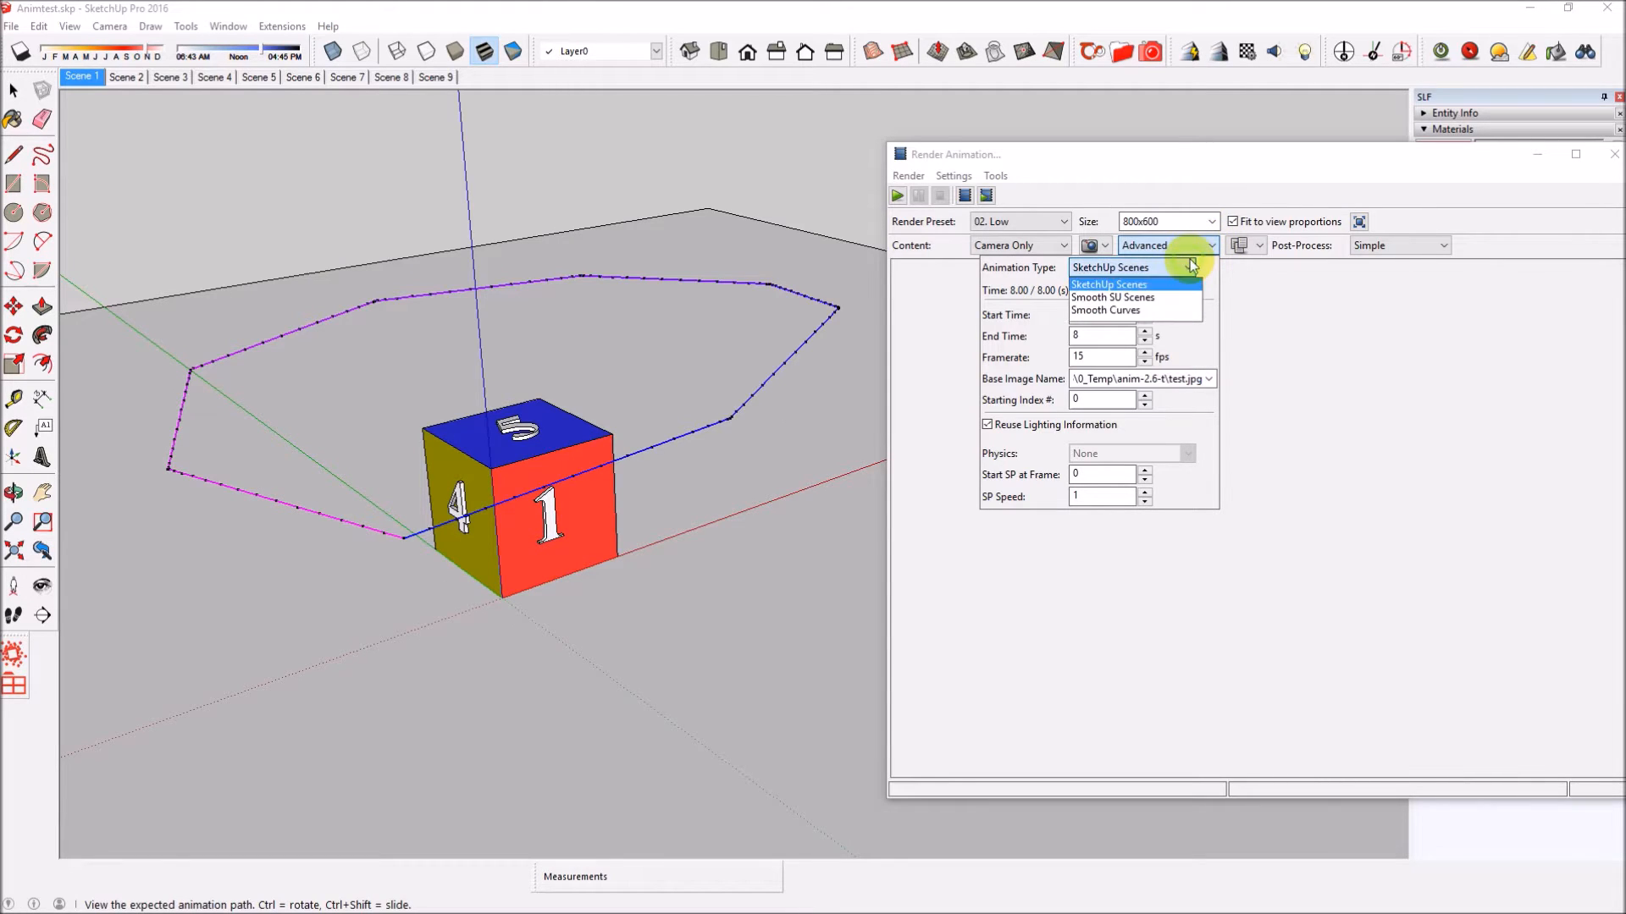
click(1143, 299)
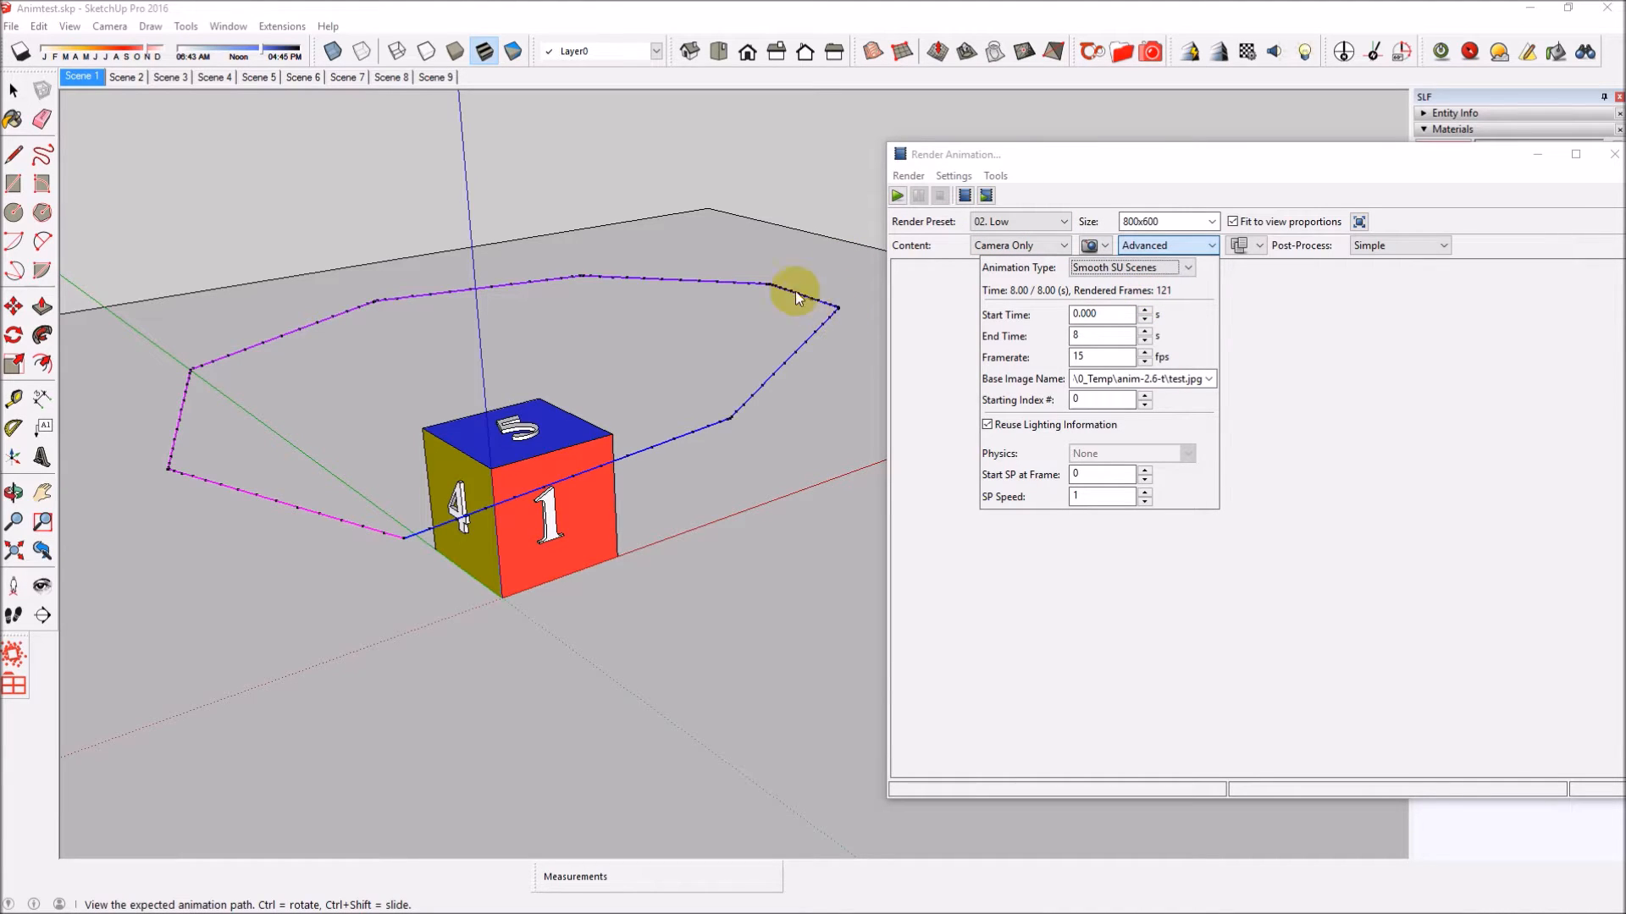
click(966, 197)
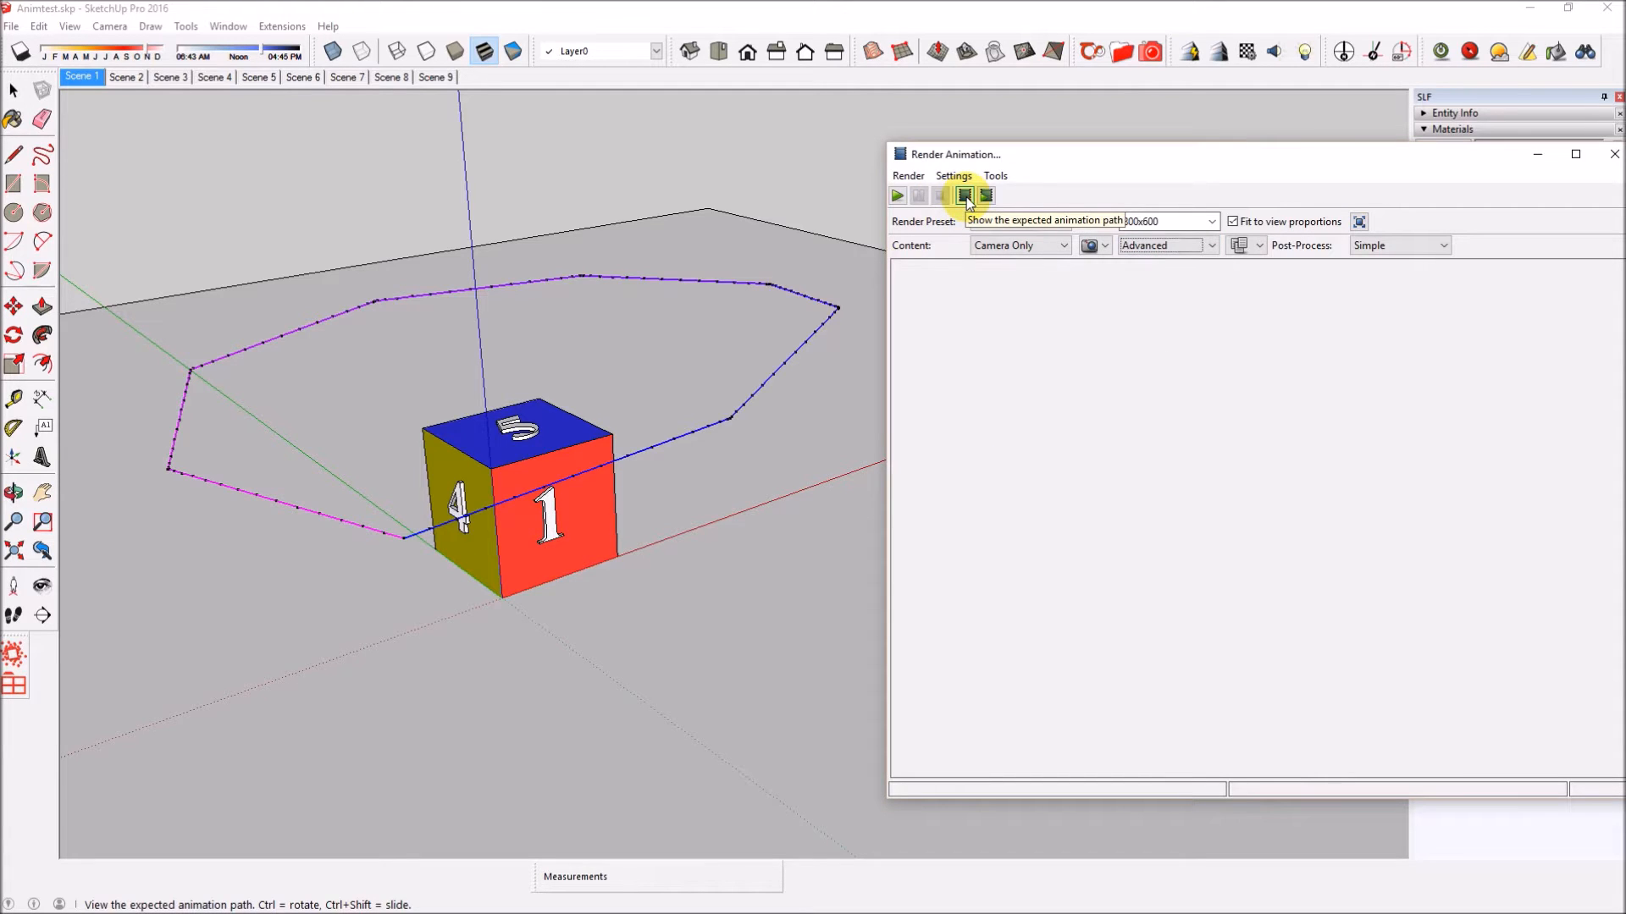
middle_drag(658, 456, 716, 653)
scroll(719, 643, up, 4)
scroll(713, 655, down, 3)
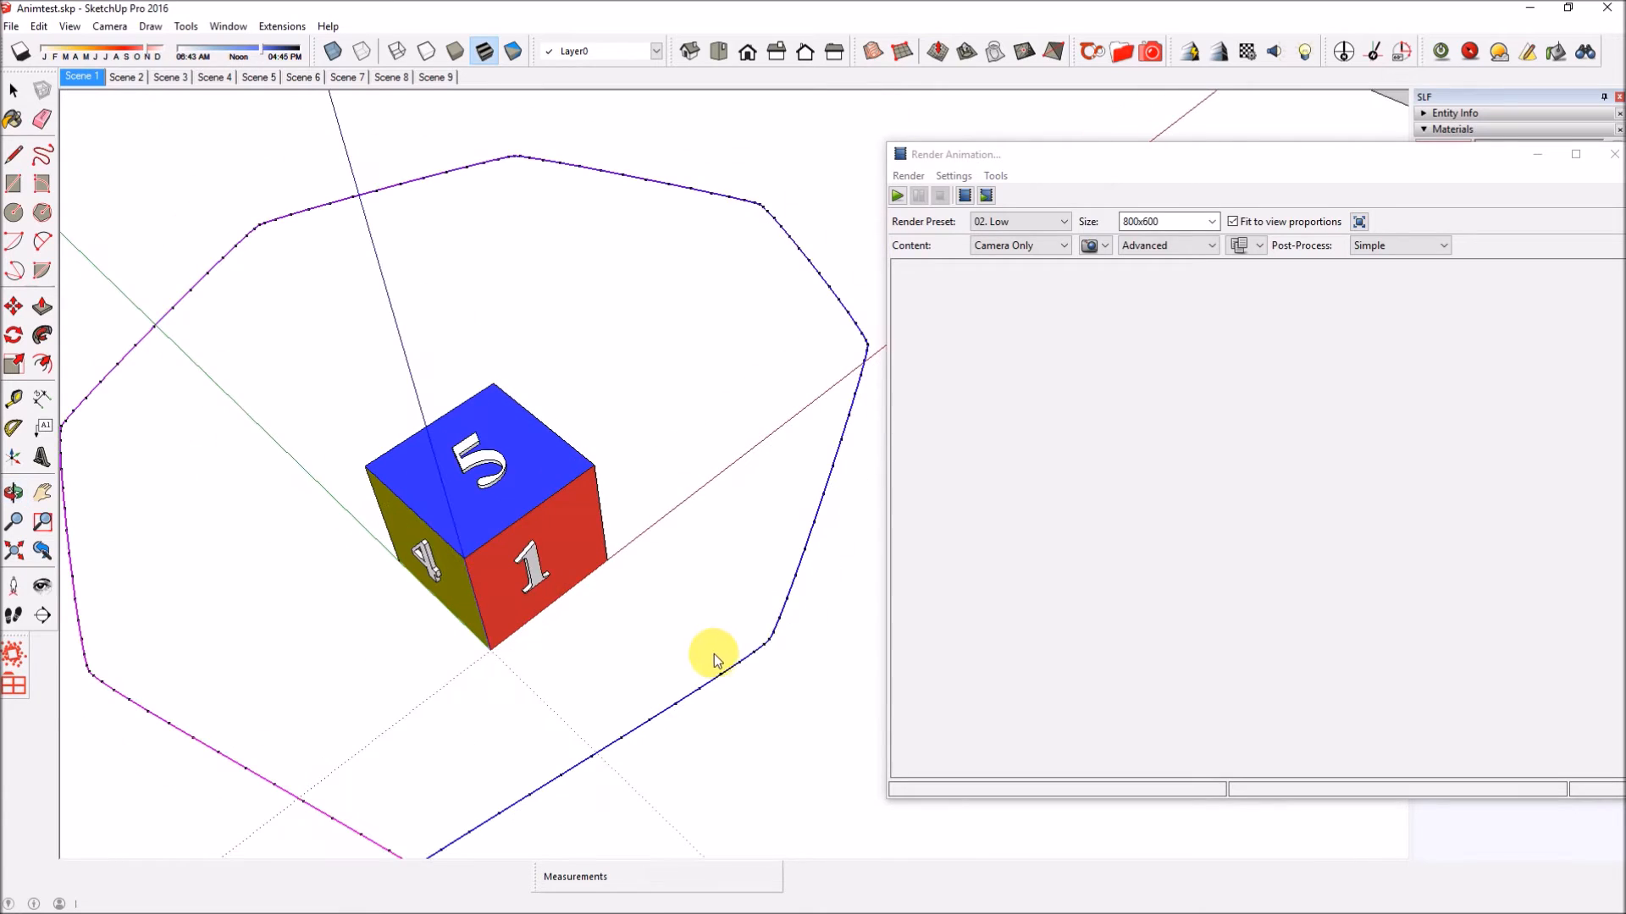
Step: Set the animation type to Smooth Curves, display the expected animation path, and examine where its start and end meet
click(1146, 252)
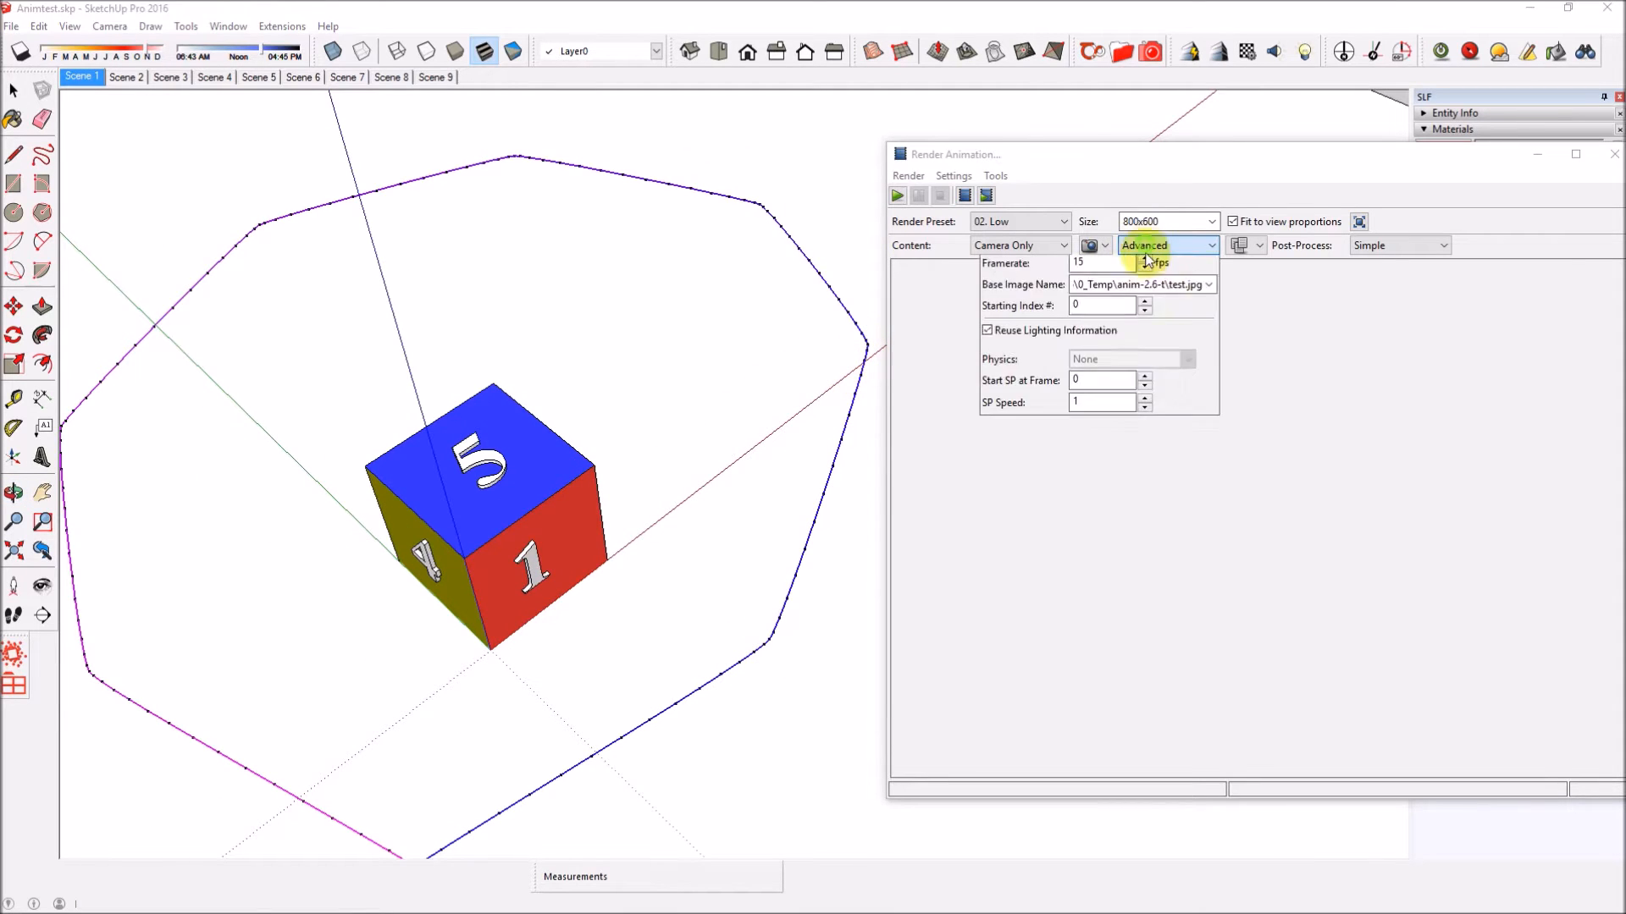
click(1143, 268)
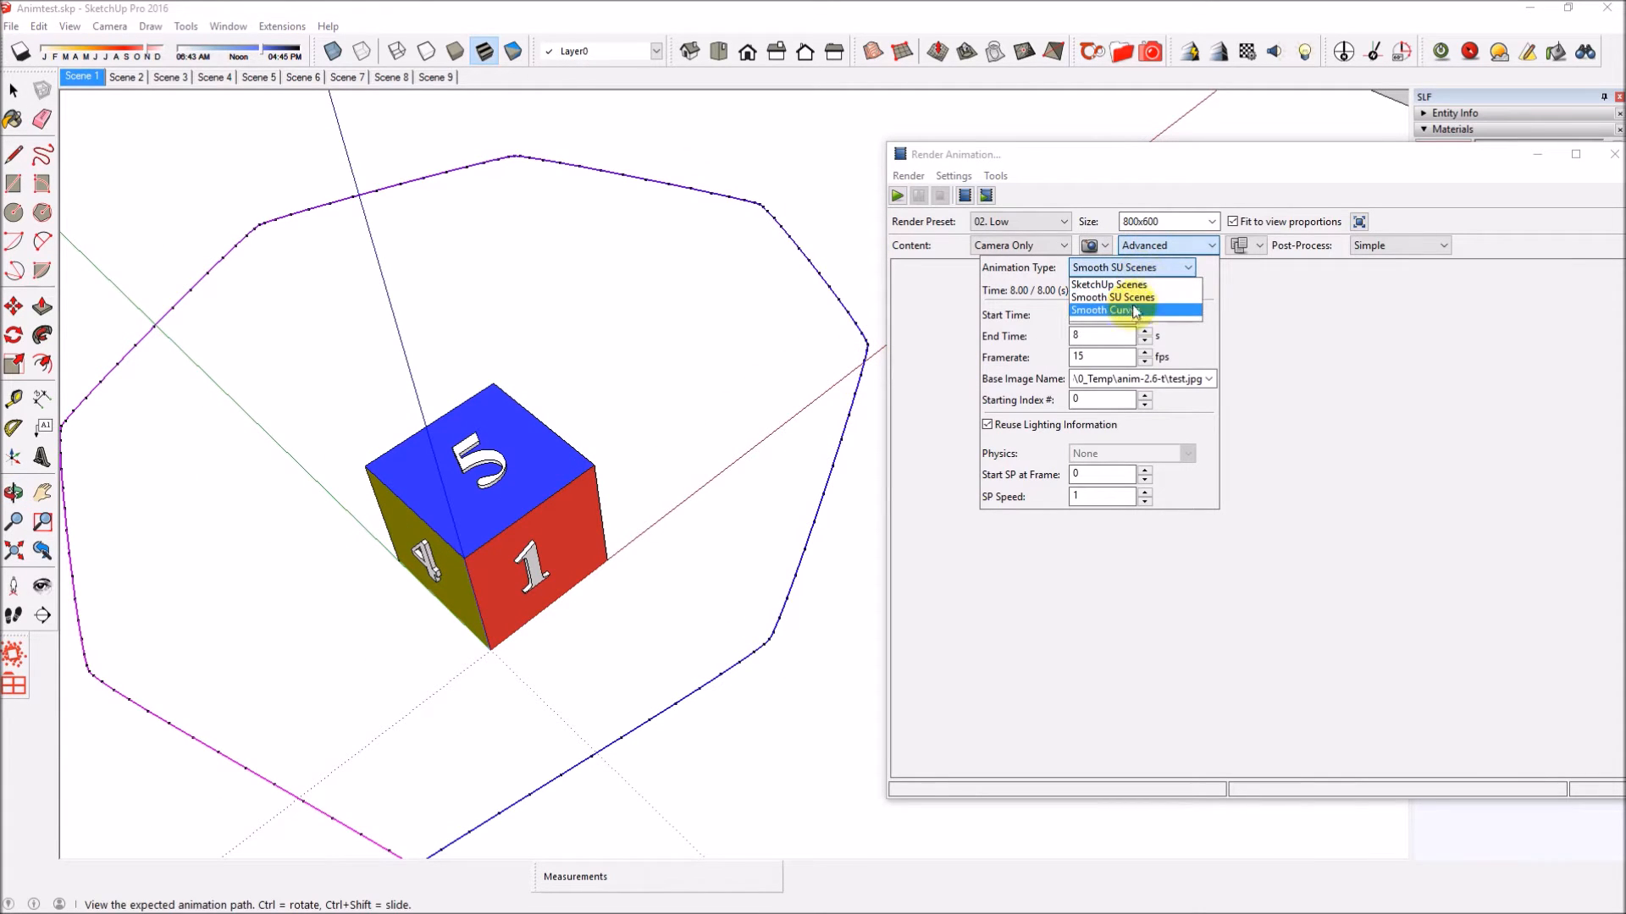
click(1123, 316)
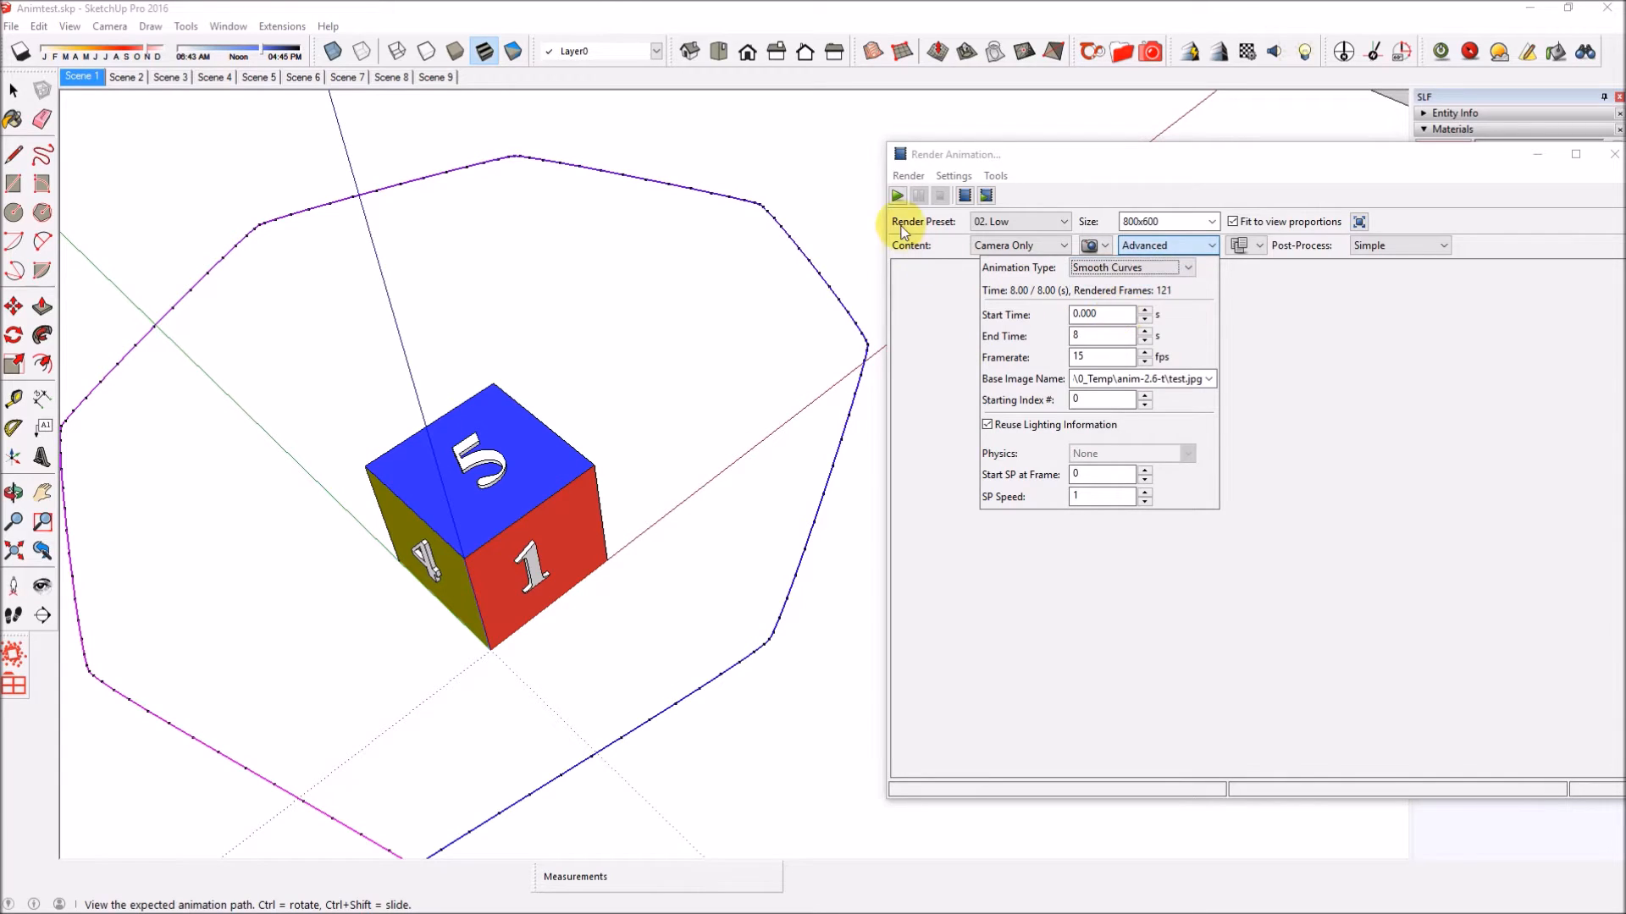
click(926, 298)
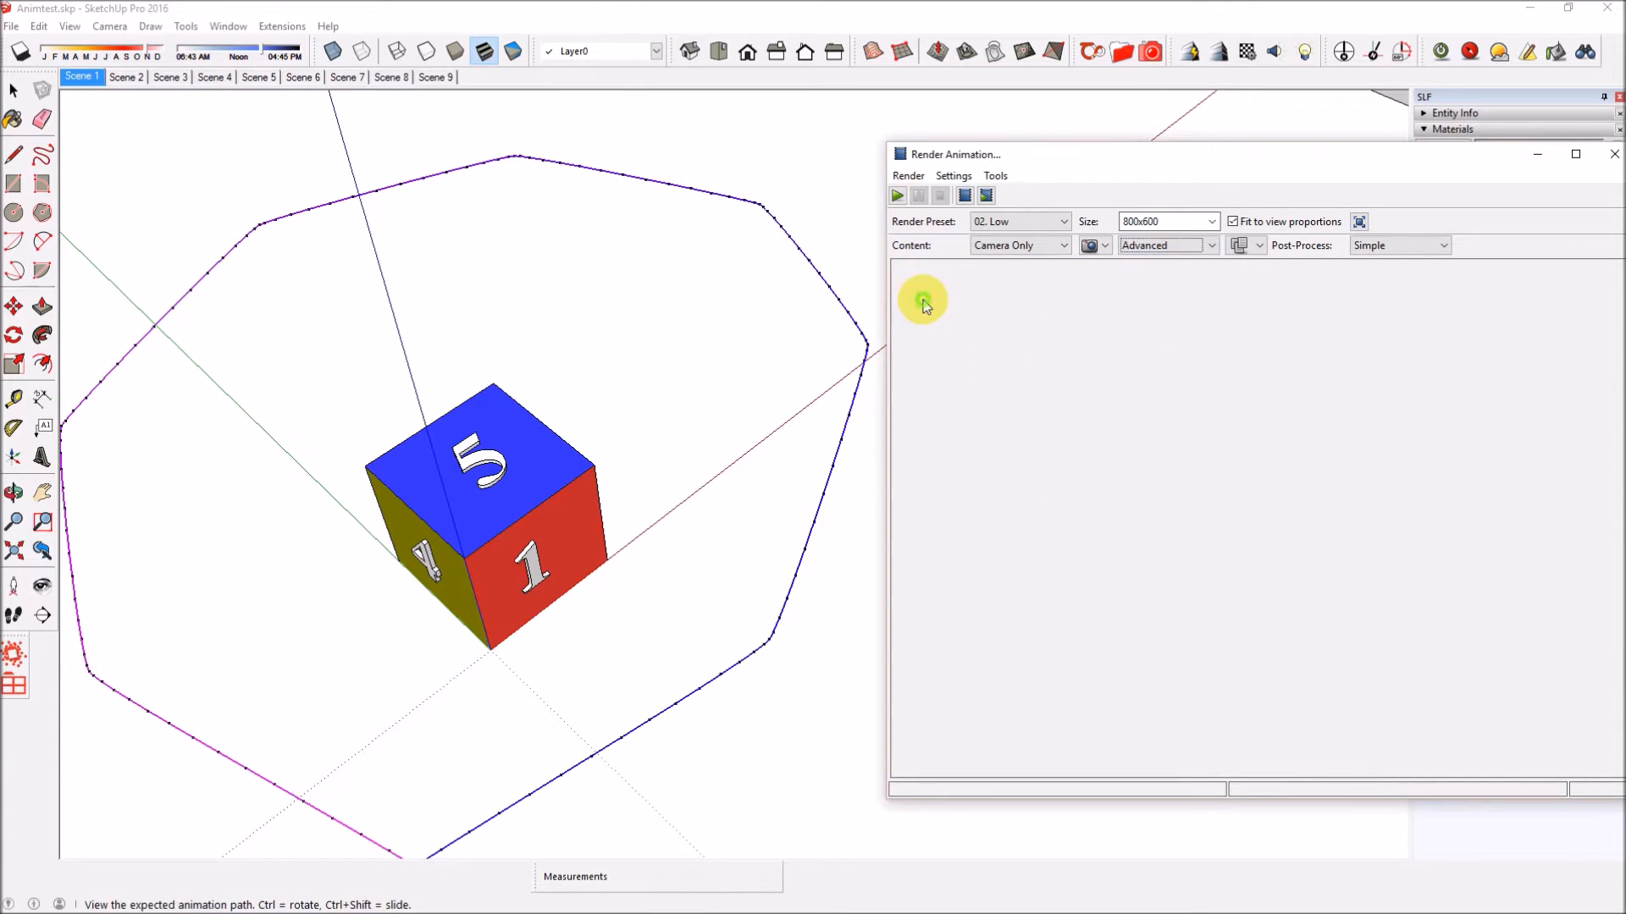
click(965, 195)
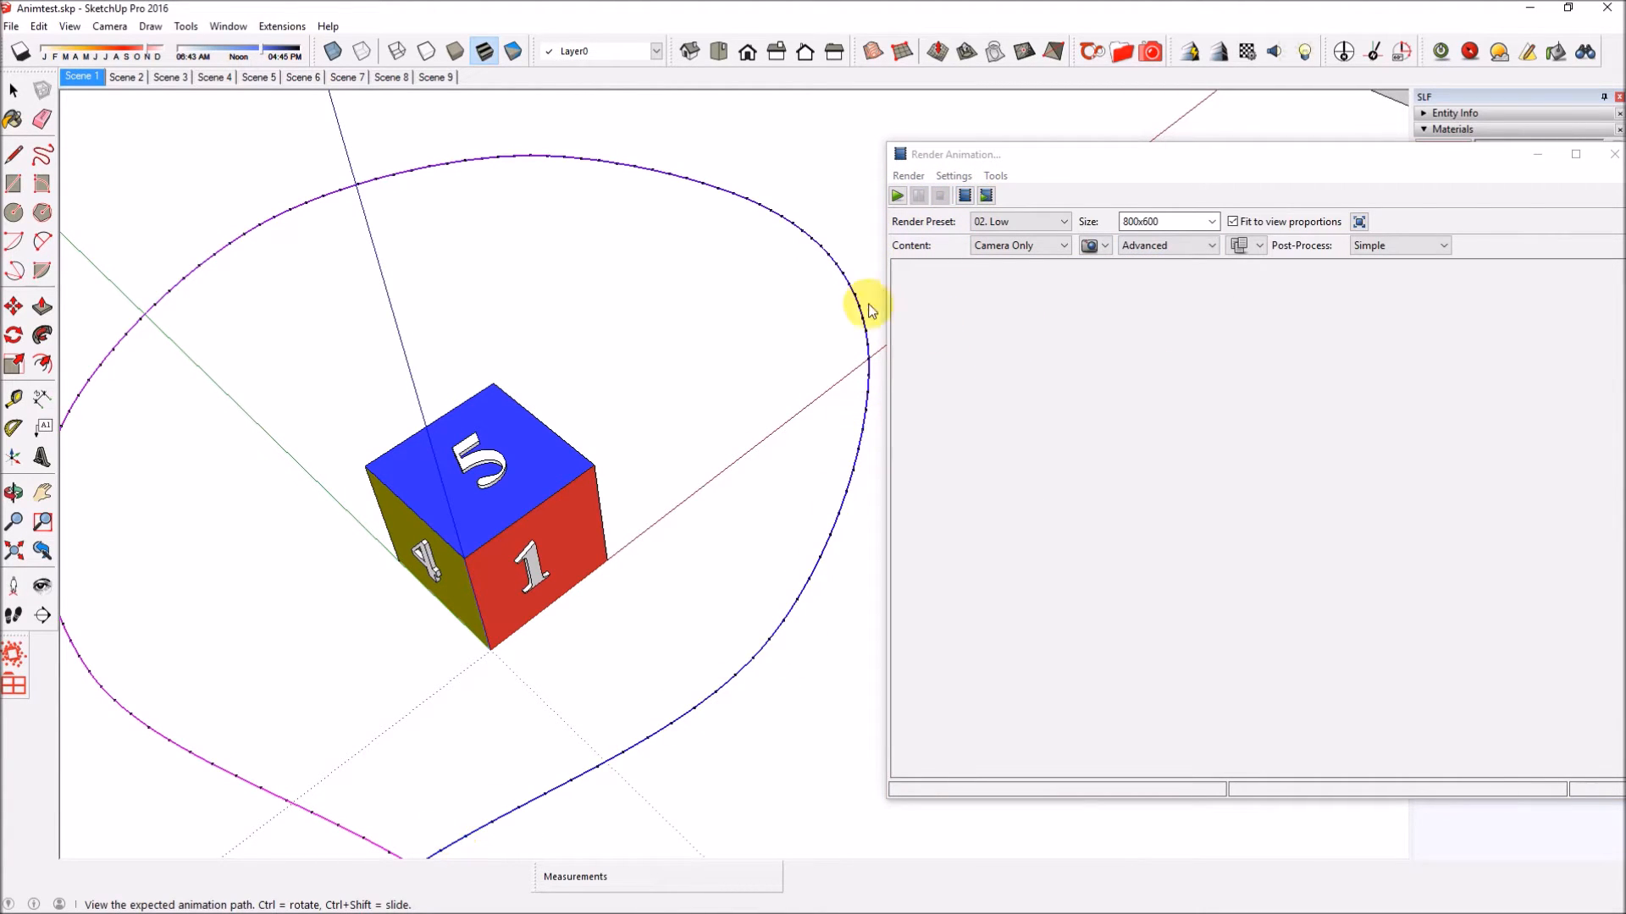
scroll(838, 254, down, 1)
scroll(838, 254, down, 1)
scroll(840, 245, up, 1)
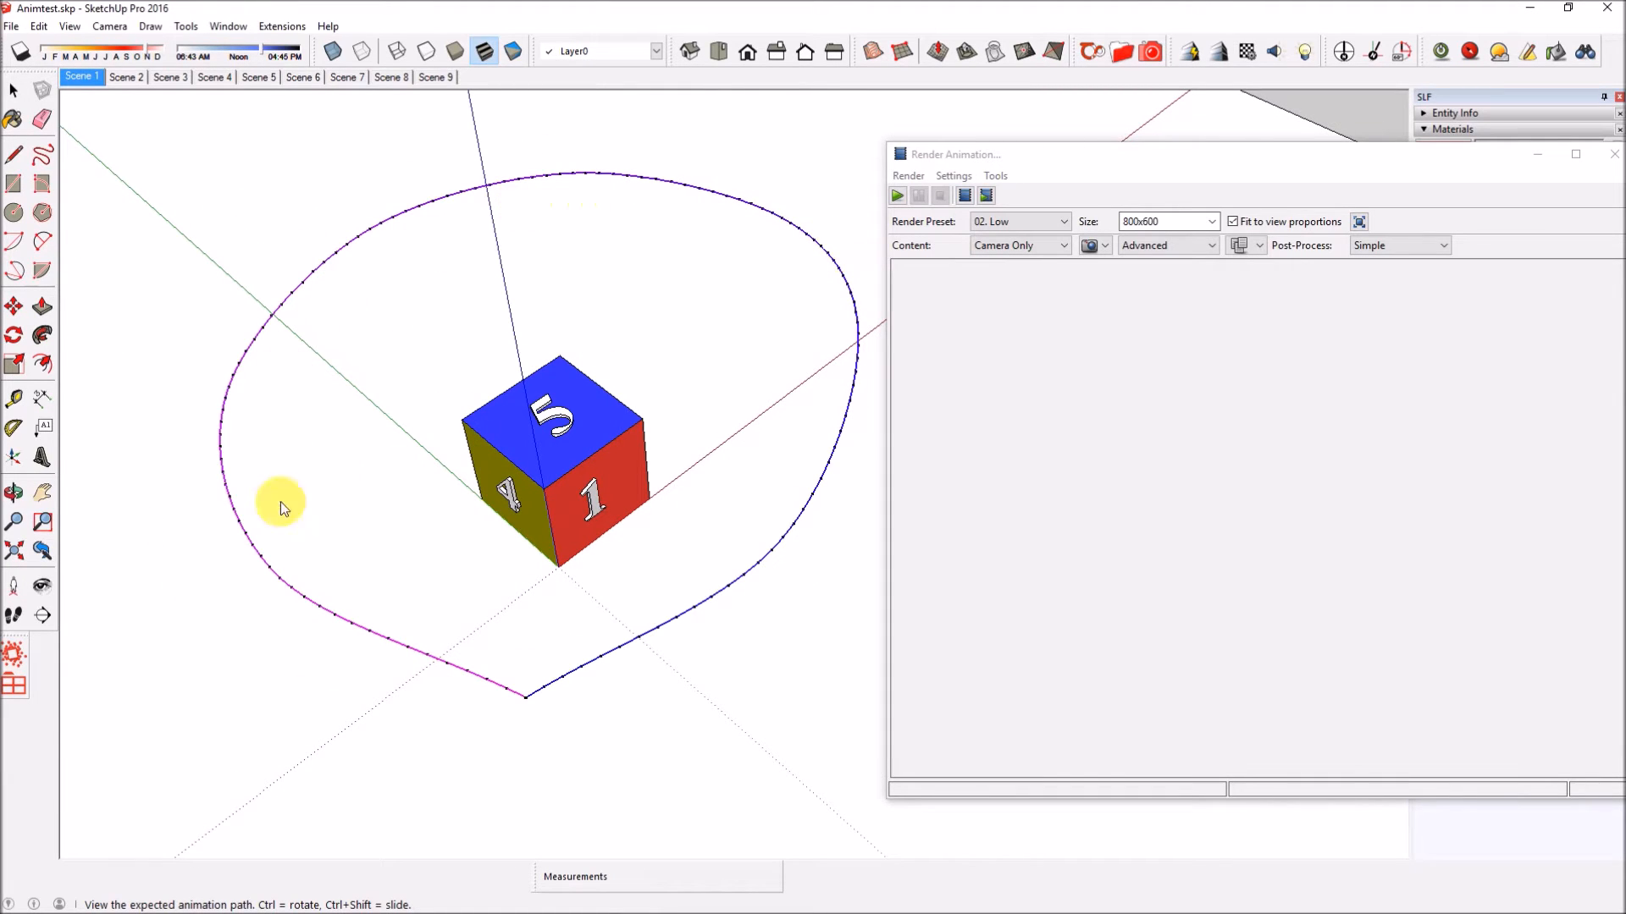
scroll(544, 706, up, 2)
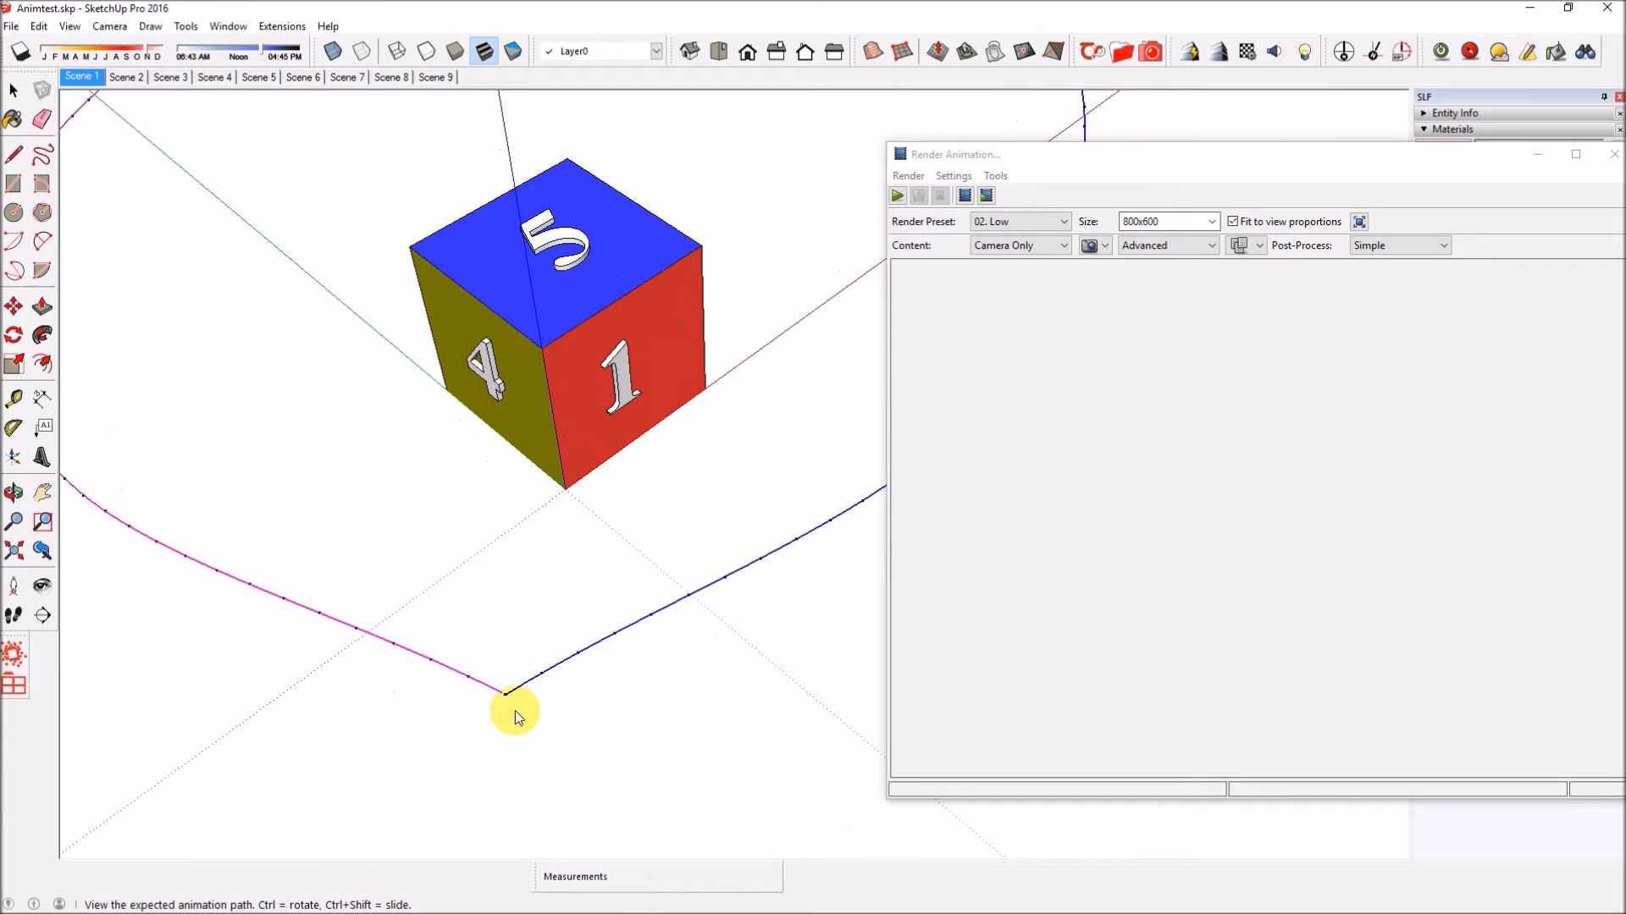
scroll(508, 696, up, 2)
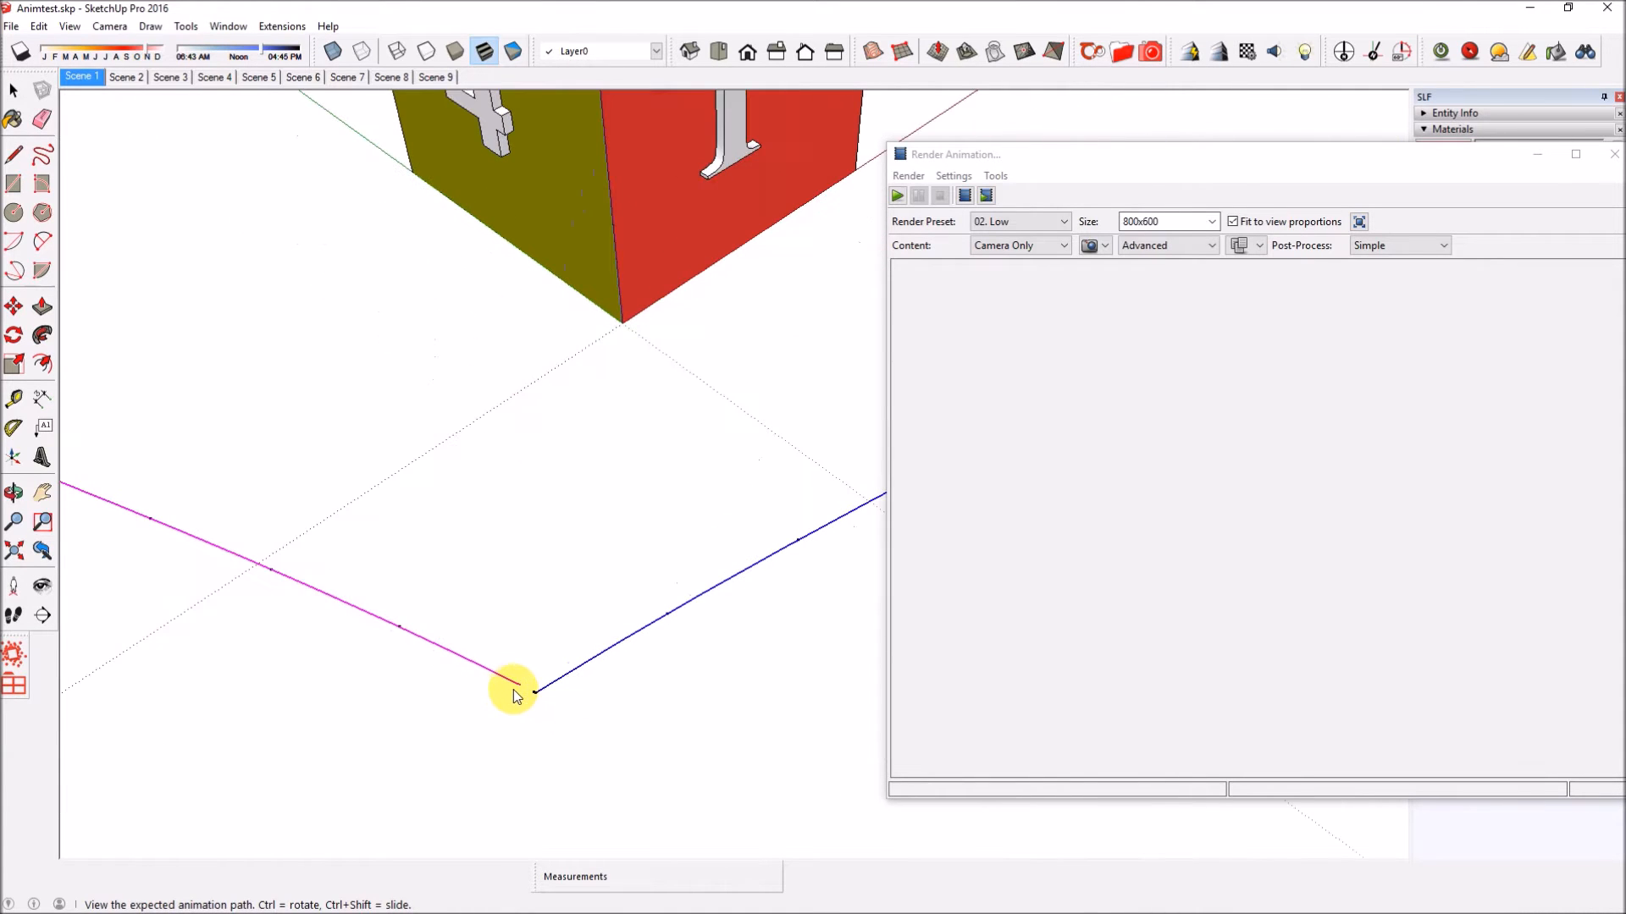
scroll(532, 682, down, 2)
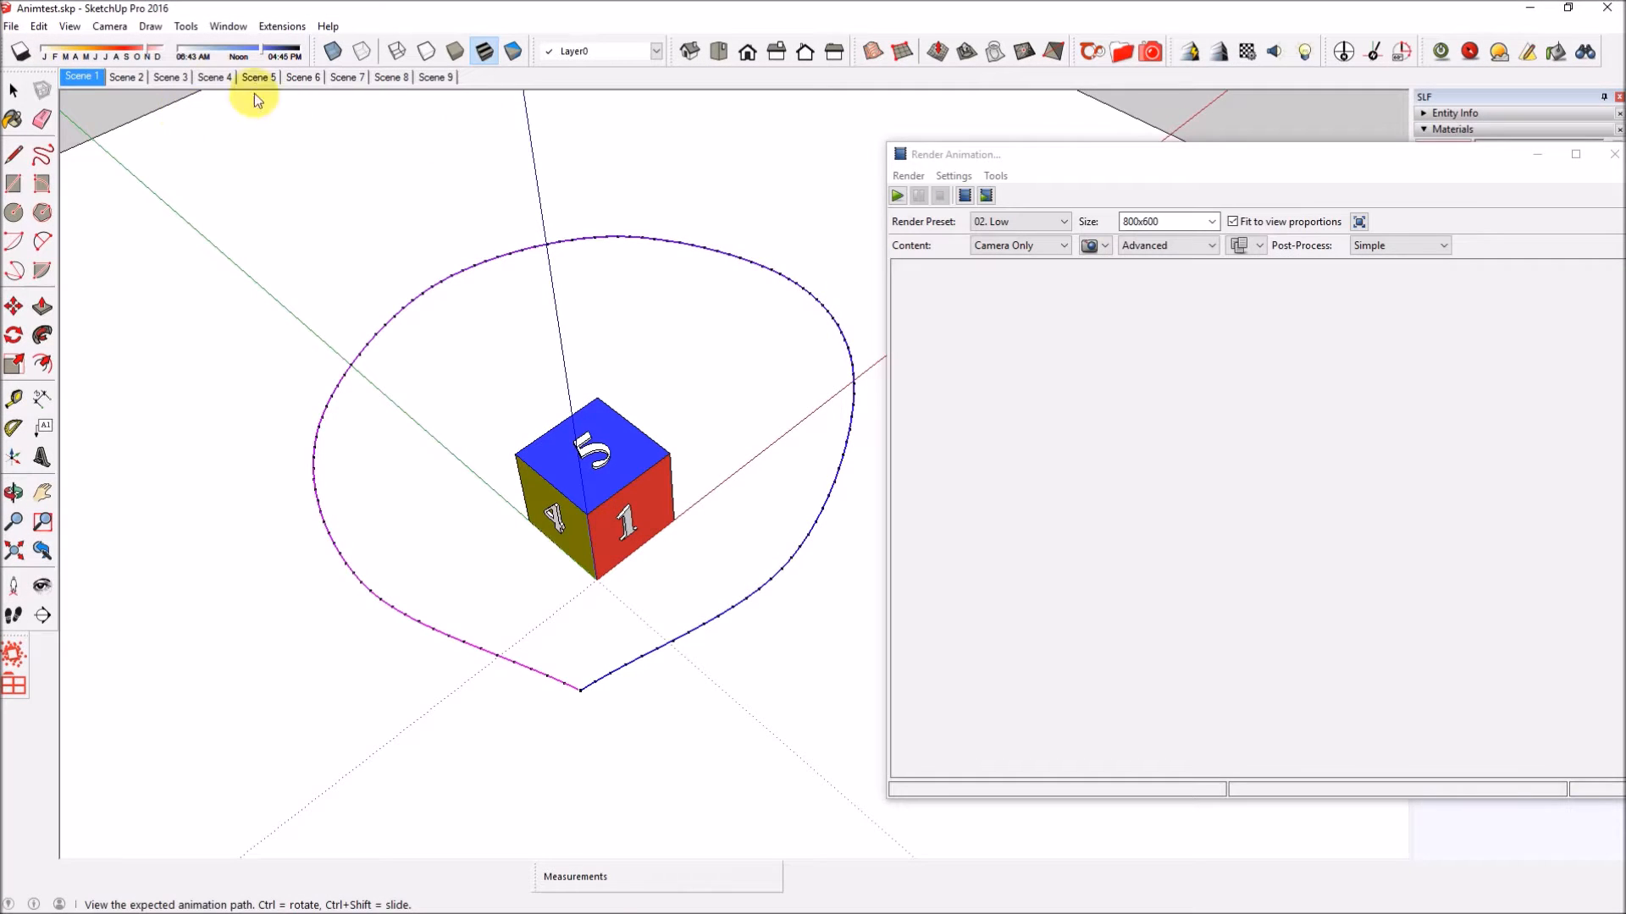
Step: Return to Scene 1 and preview the scene animation twice
click(80, 78)
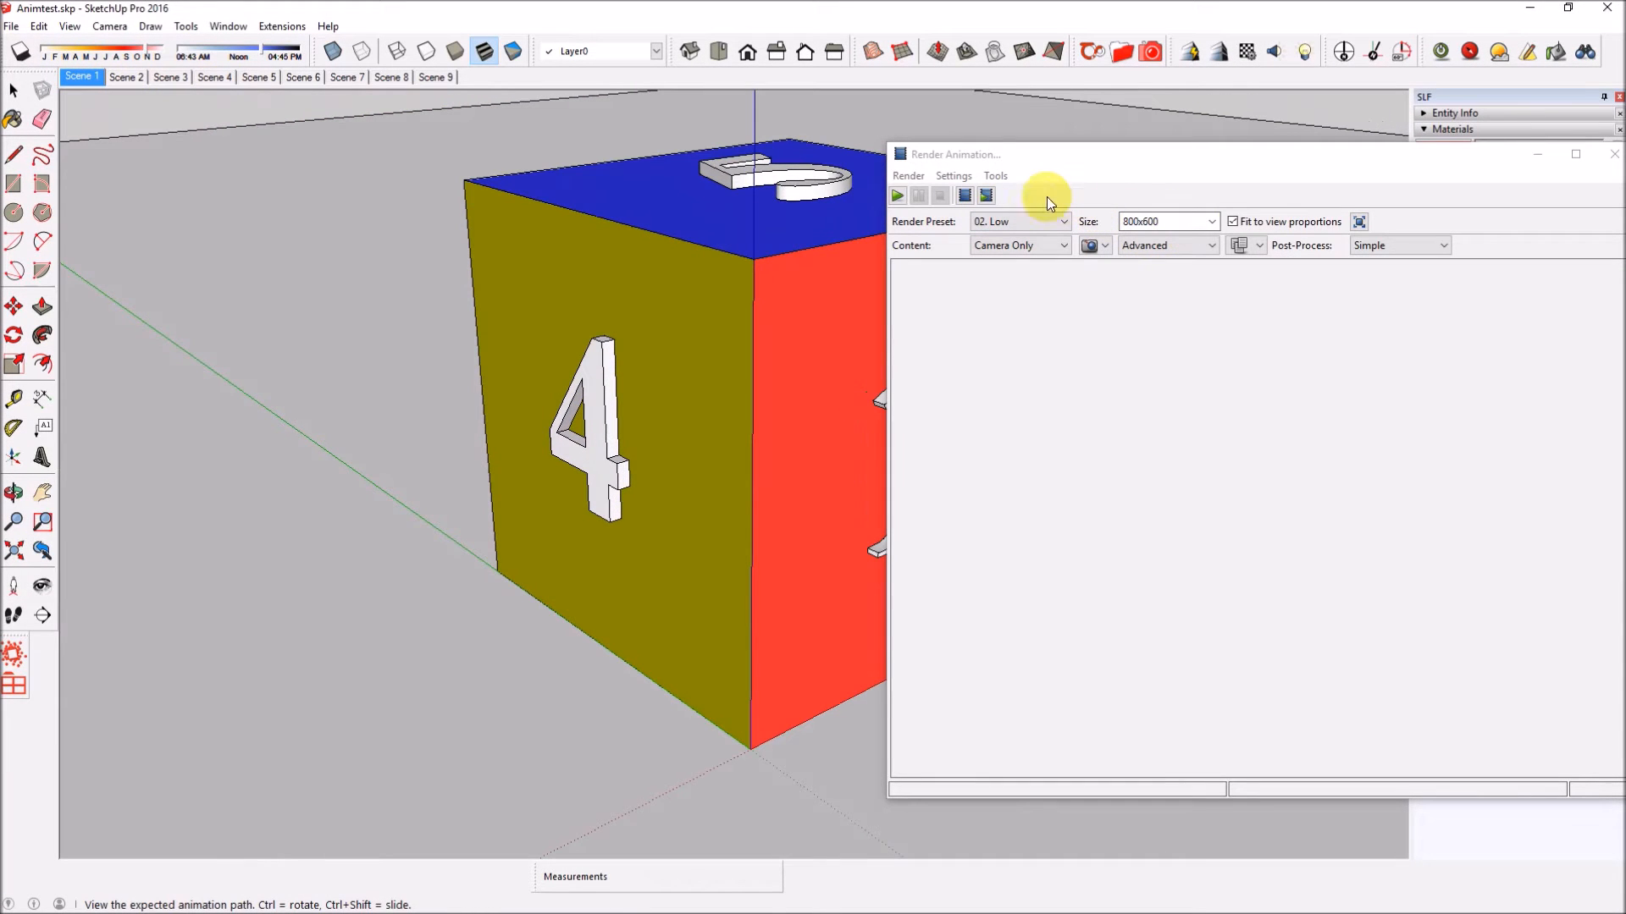
click(988, 196)
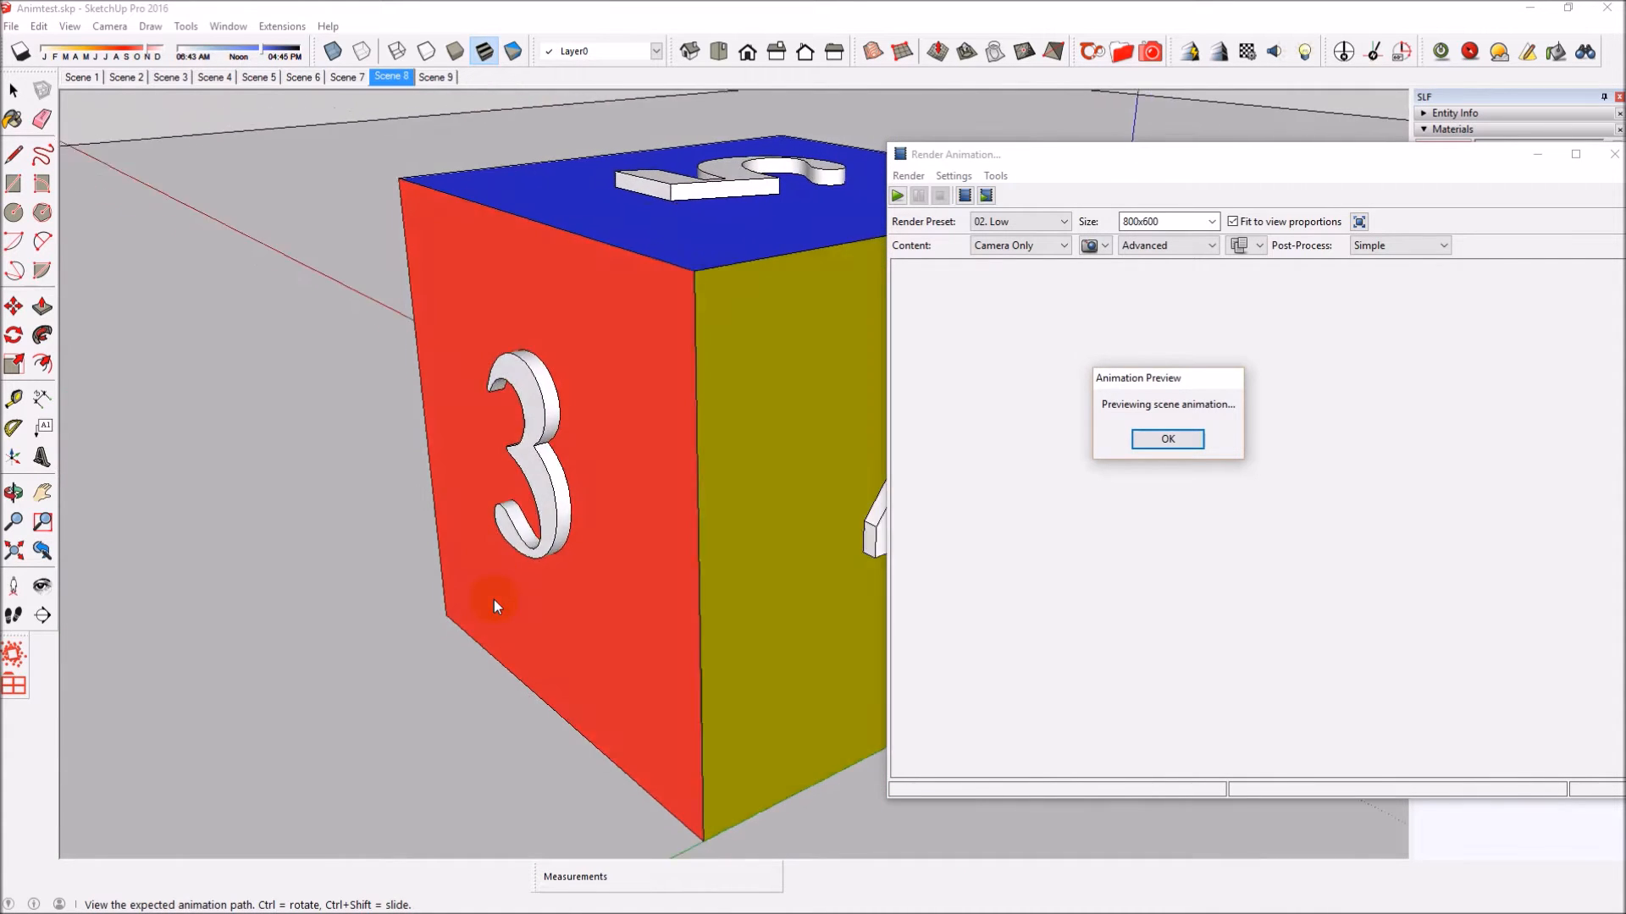
click(1169, 438)
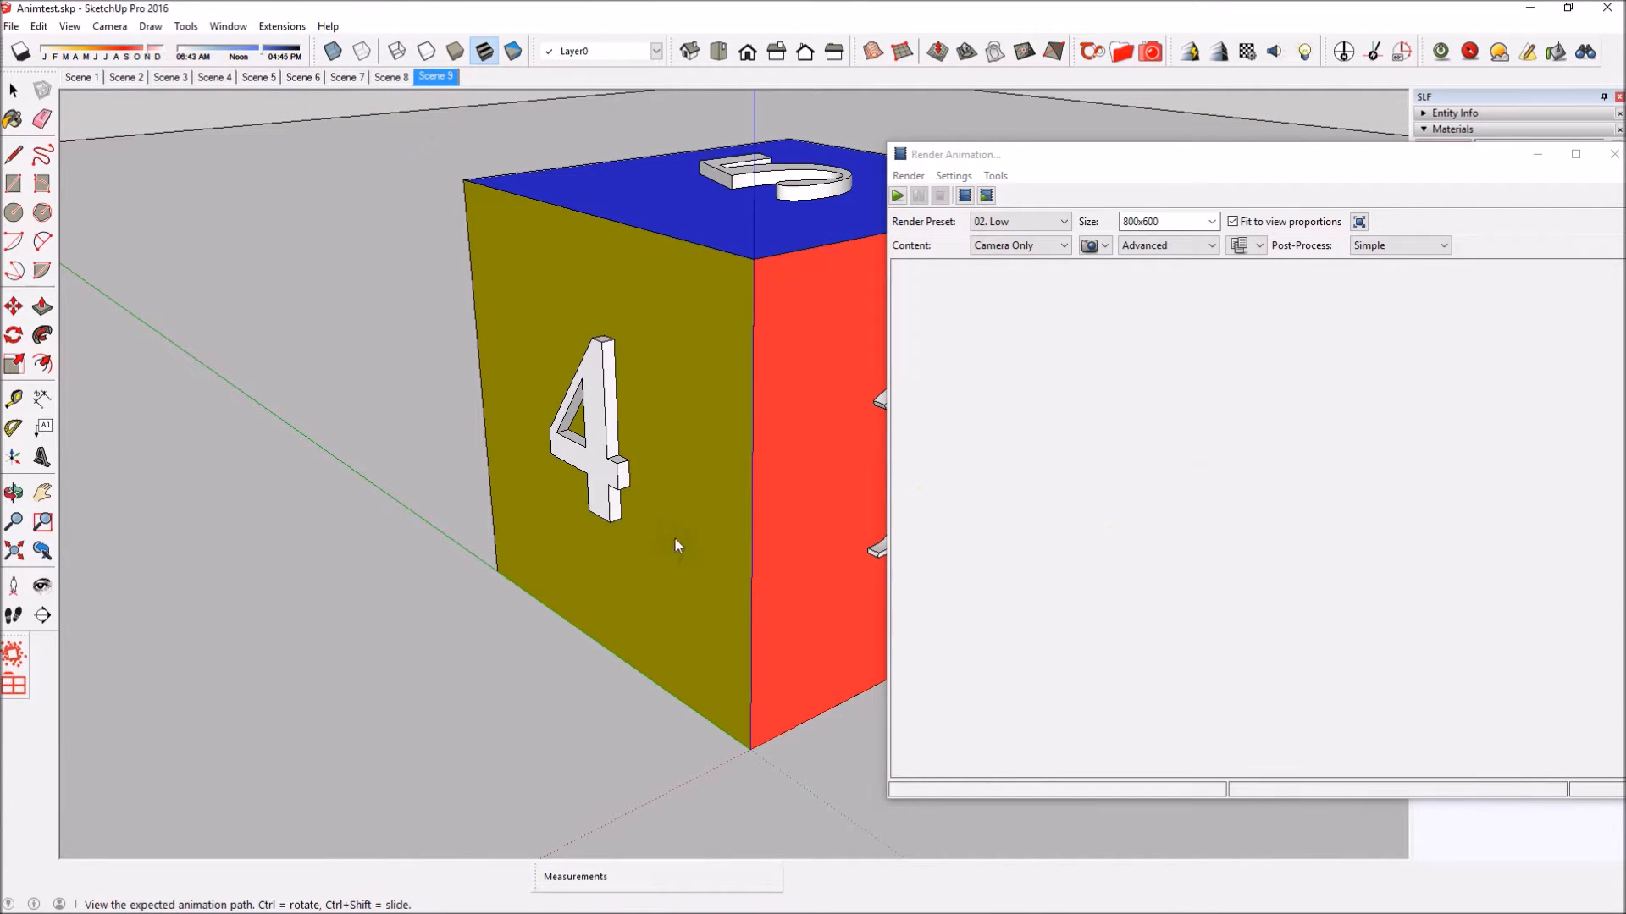
click(986, 196)
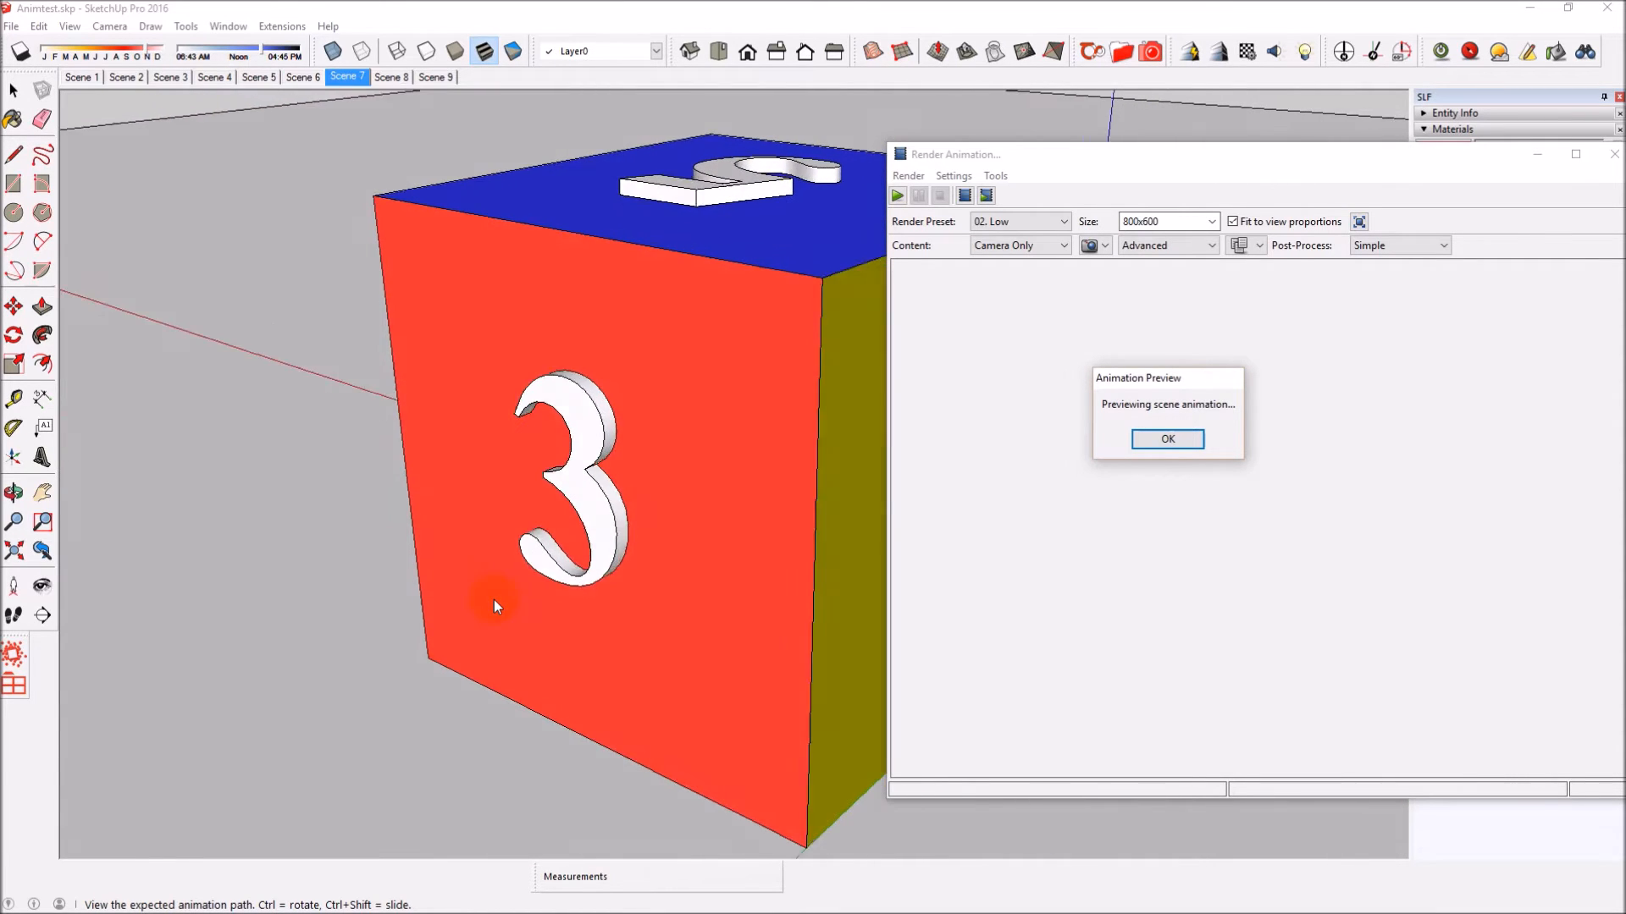
Step: Set the model's scene transition time to 2 seconds
click(248, 27)
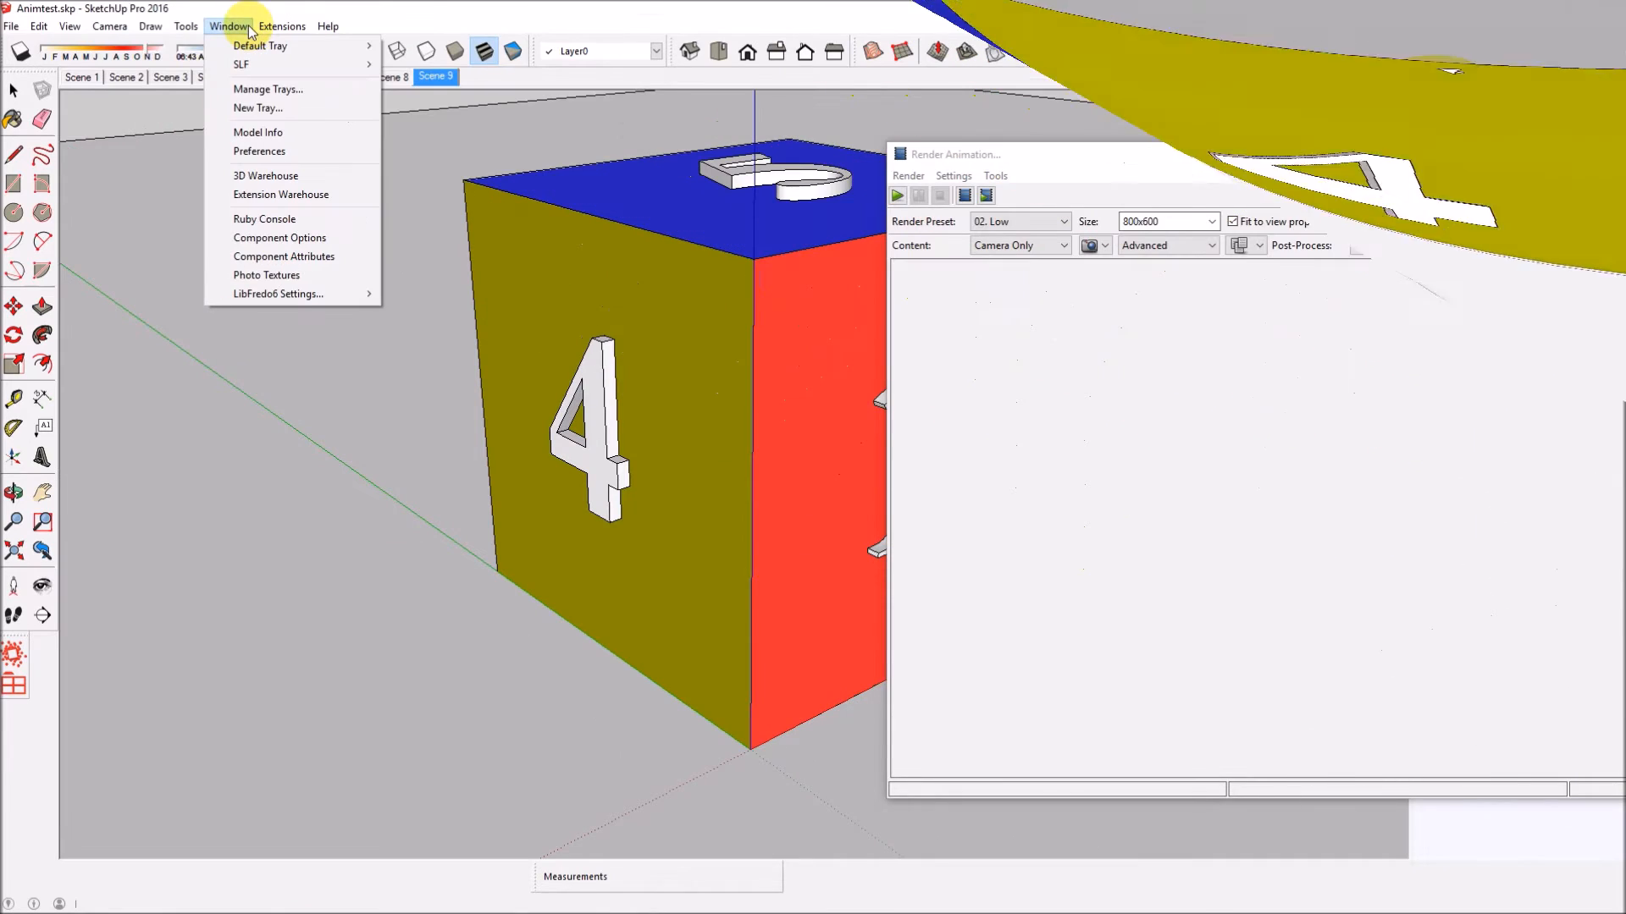
click(258, 132)
drag(756, 384, 725, 385)
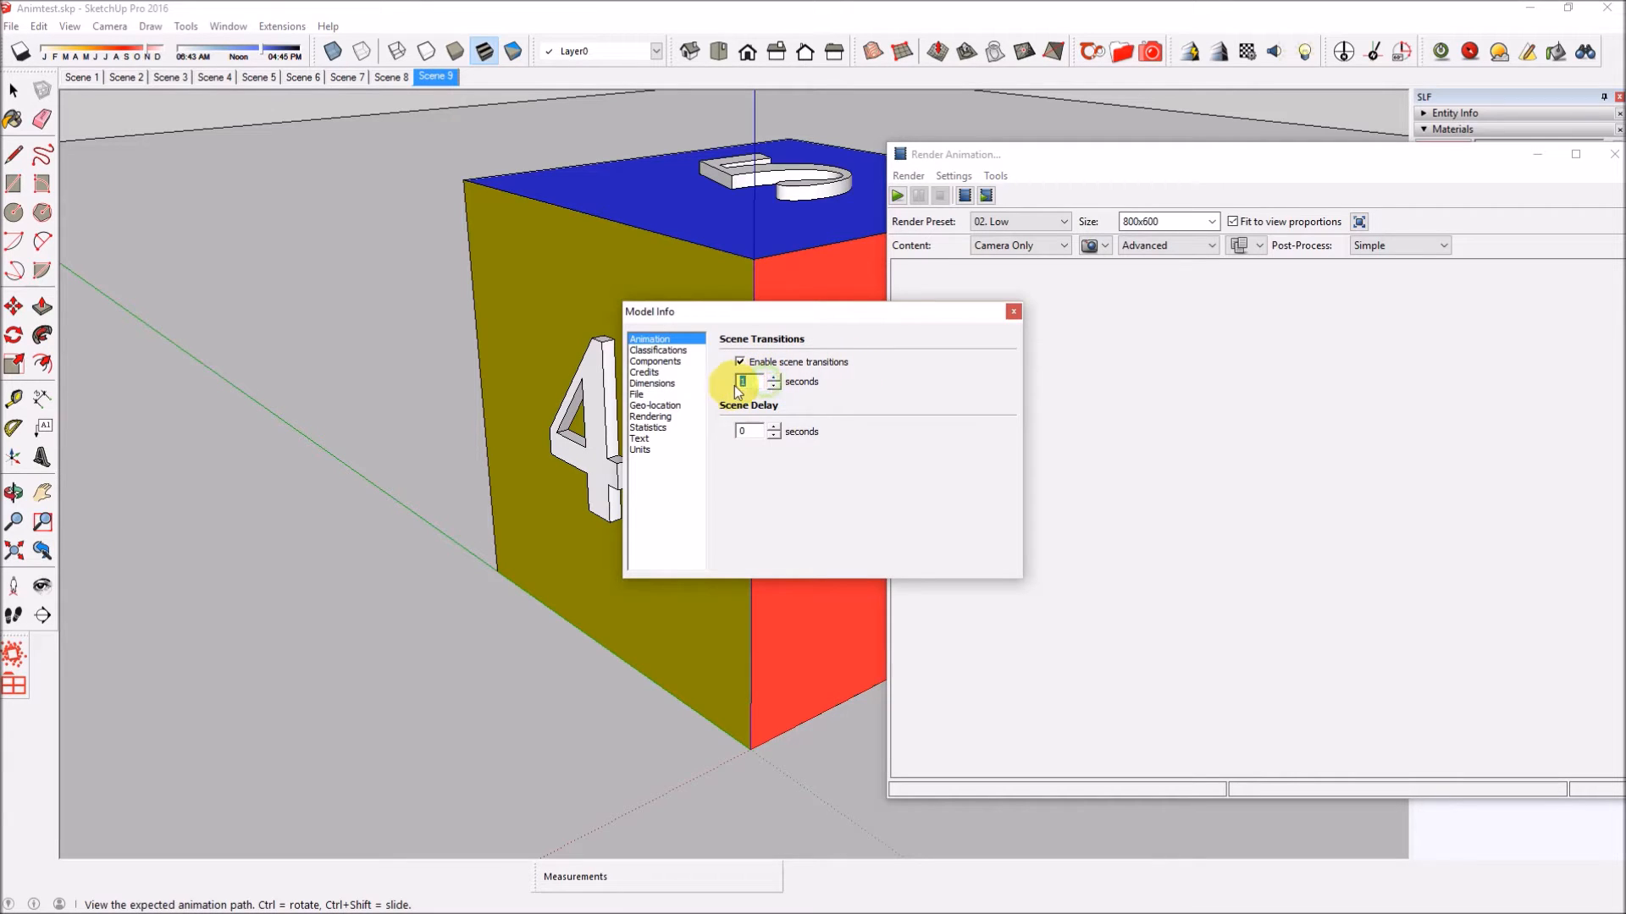
key(Return)
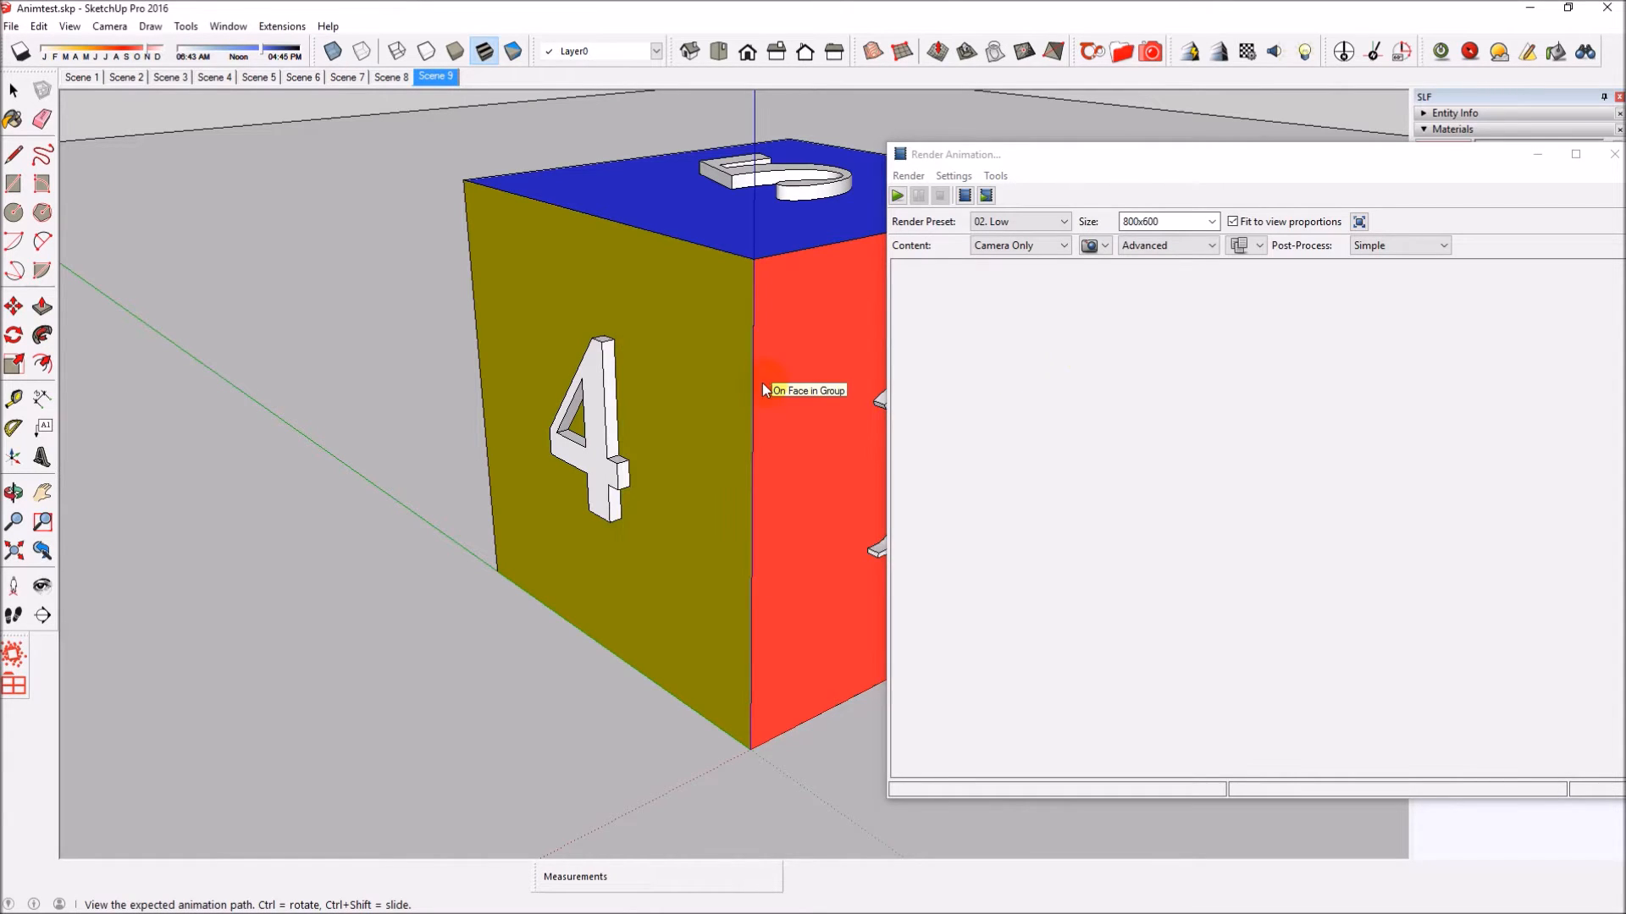
Step: Set the render animation's end time to 16 s in the advanced settings
click(1185, 245)
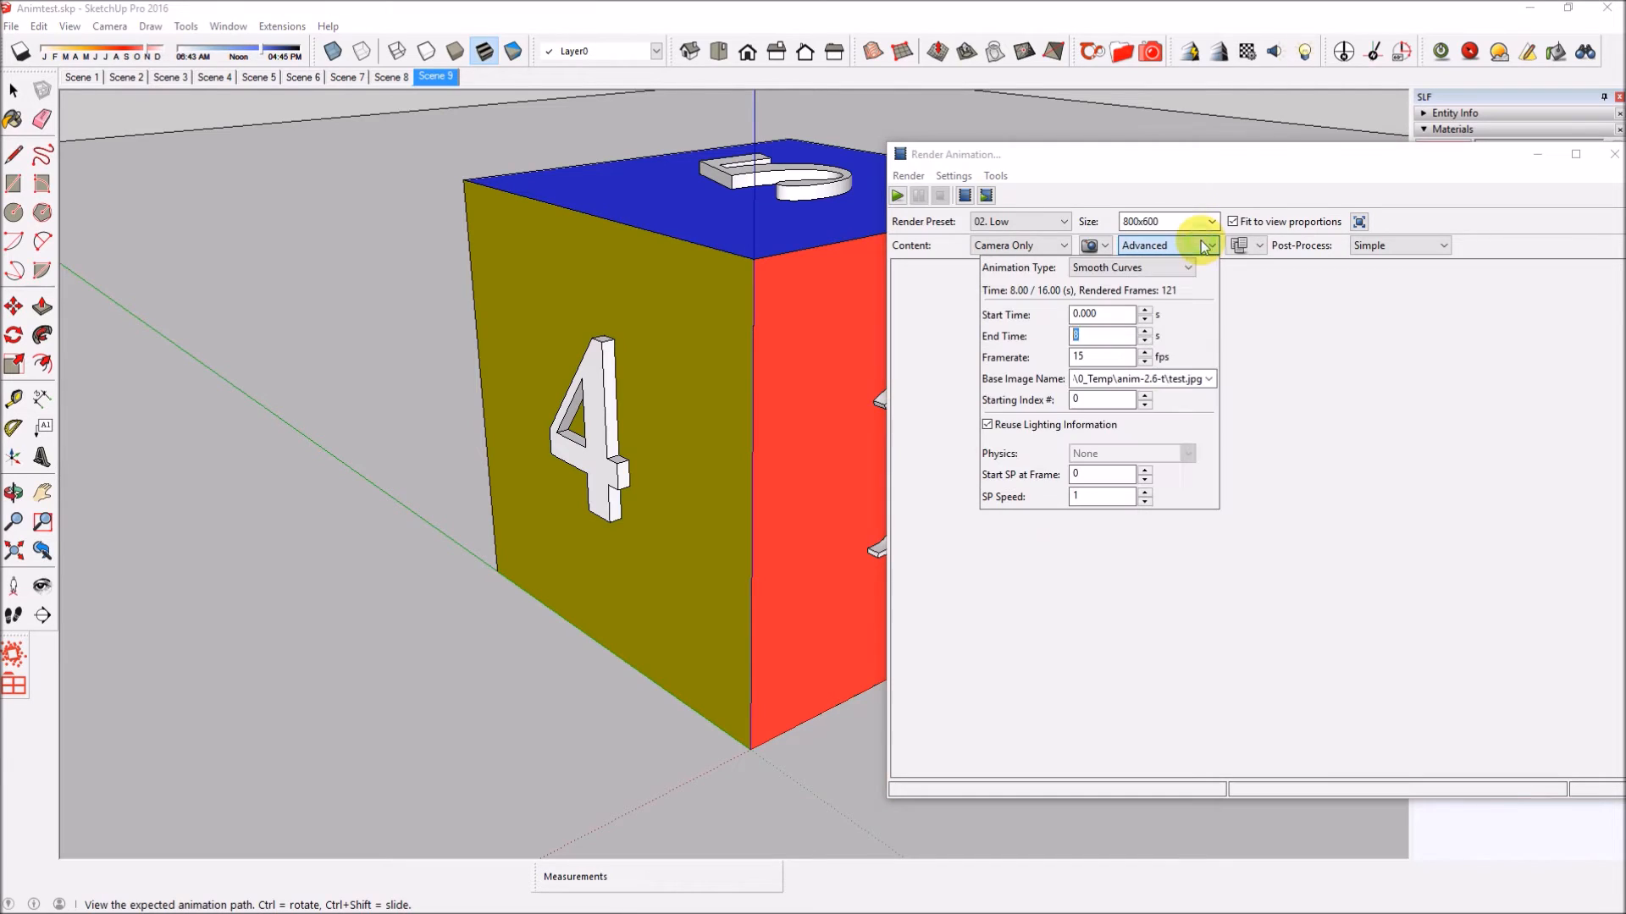
click(1088, 335)
drag(1088, 336, 1054, 336)
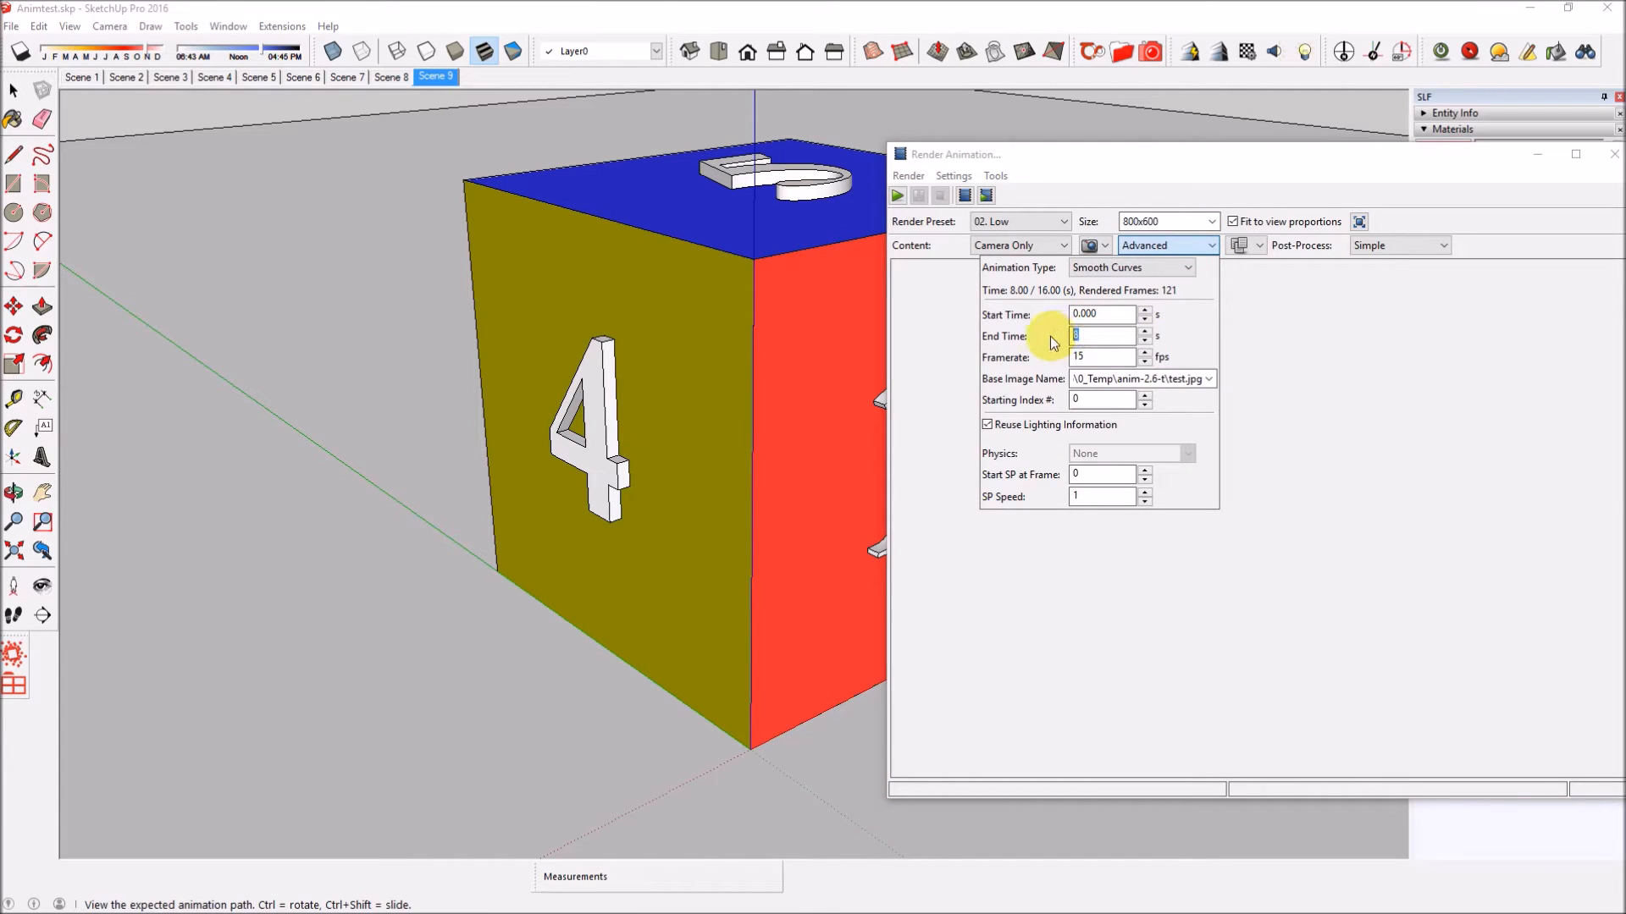
text(16)
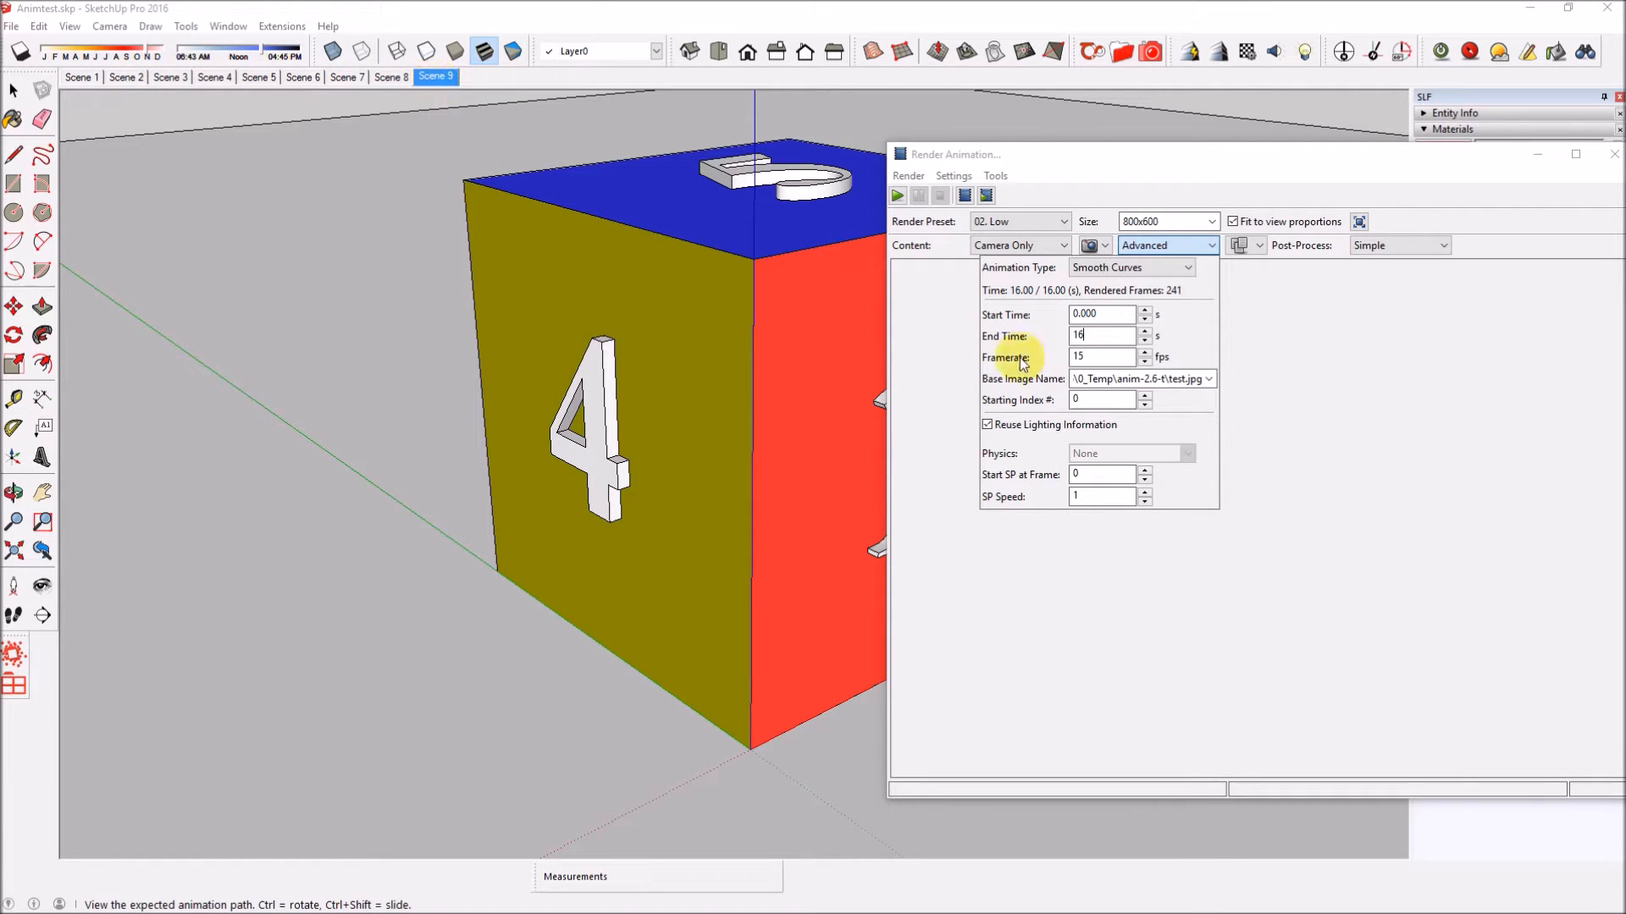
drag(1111, 338, 992, 319)
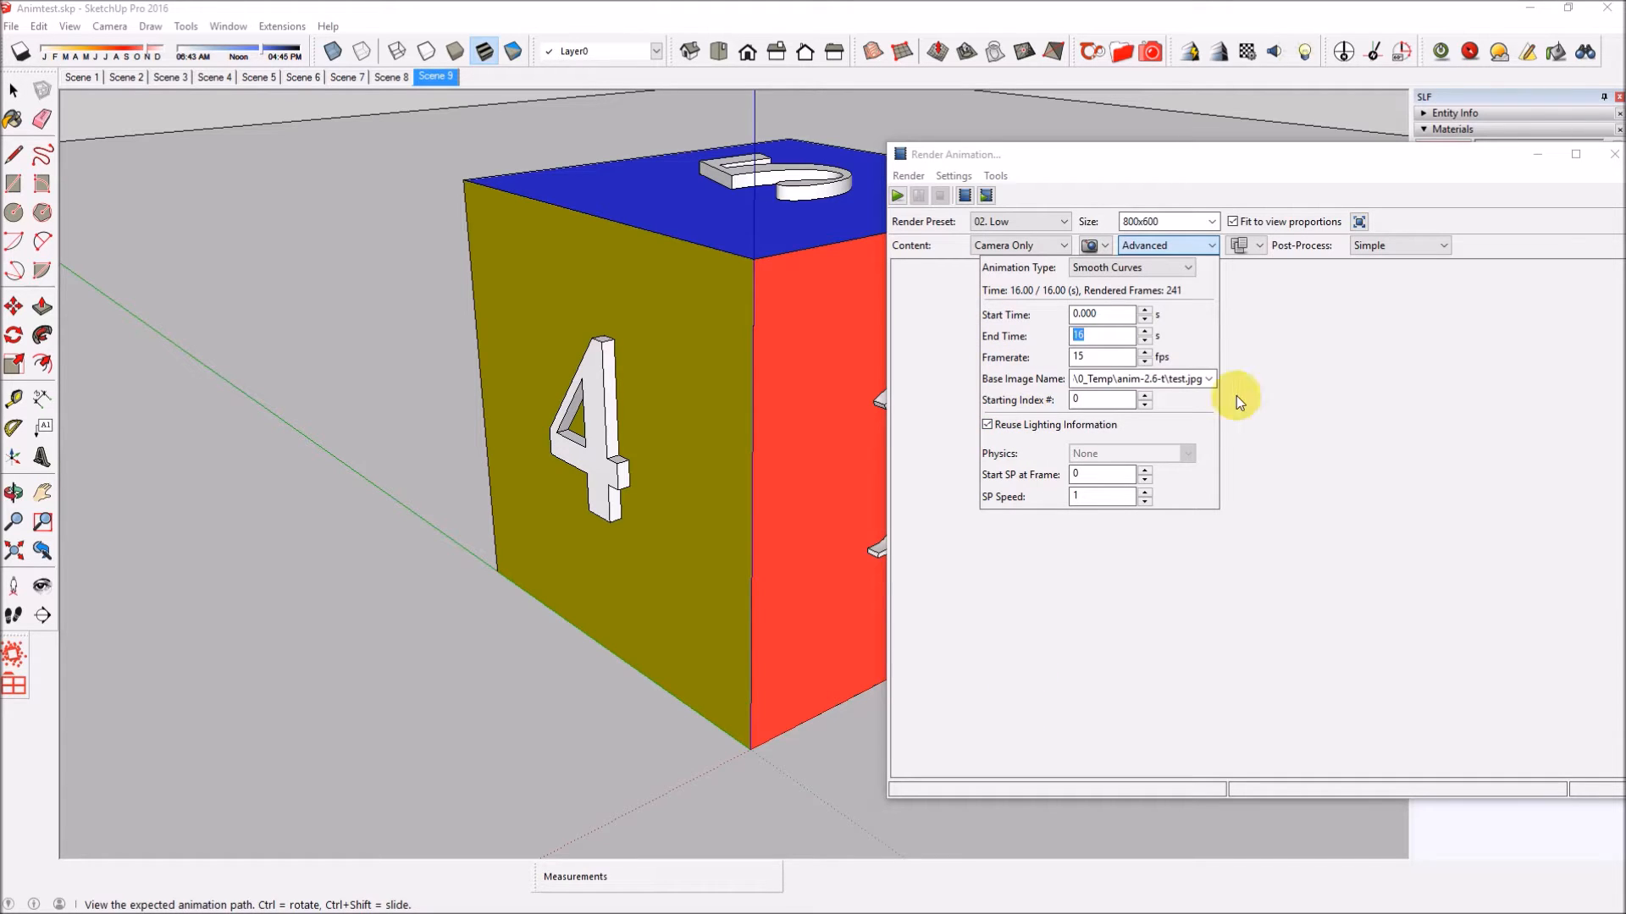
Step: Set the model's scene transition time to 1 second
click(235, 28)
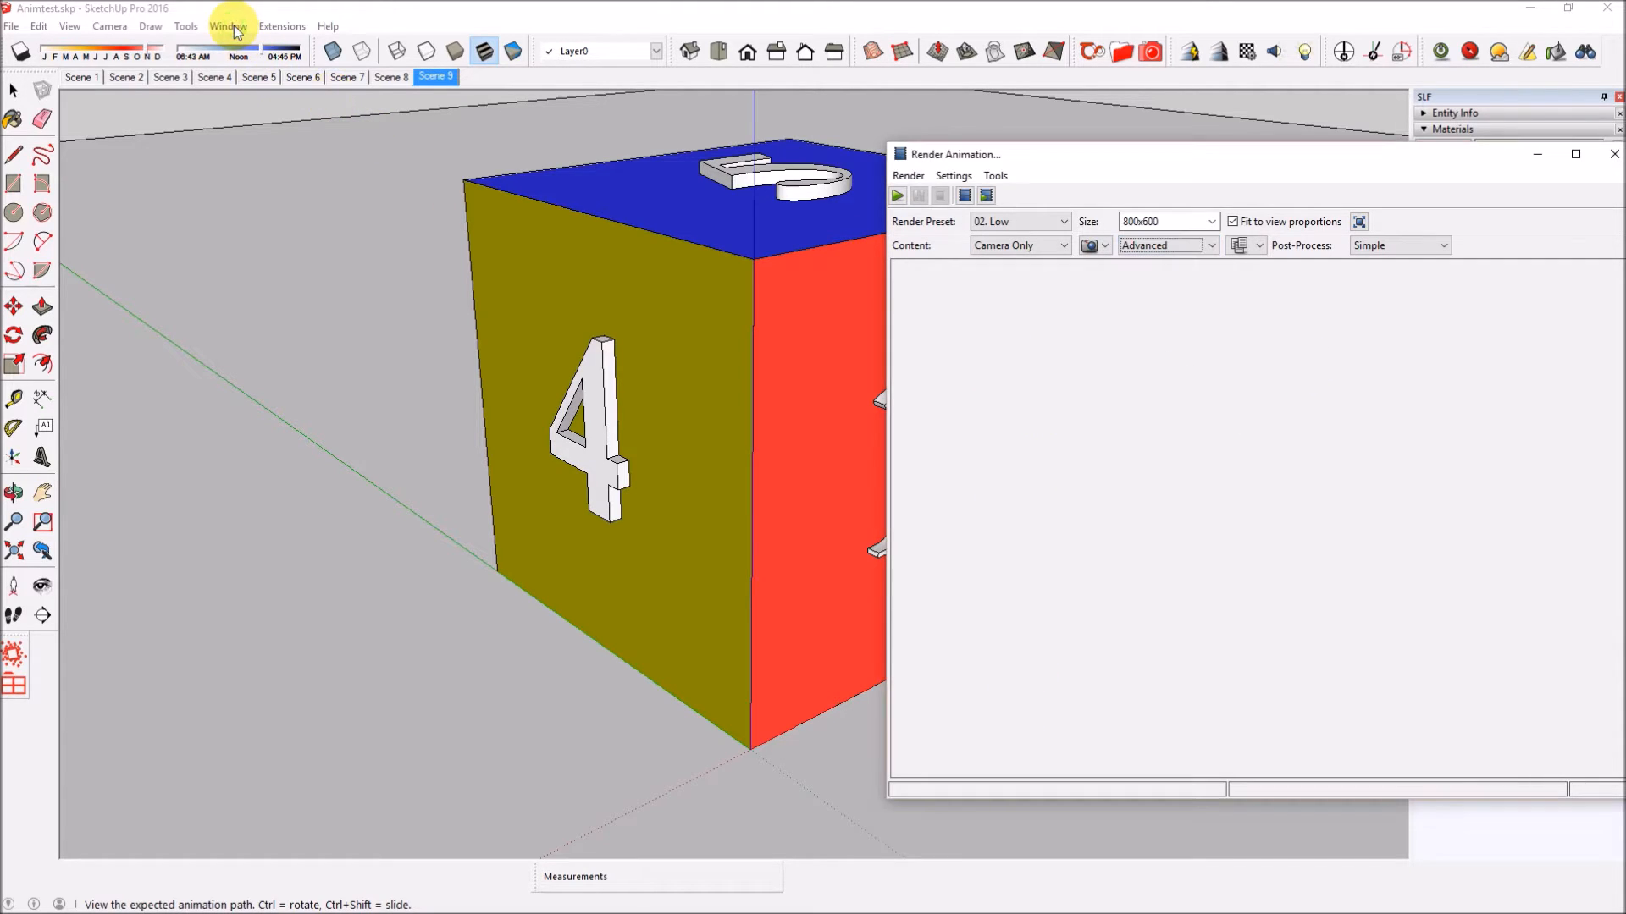
click(249, 136)
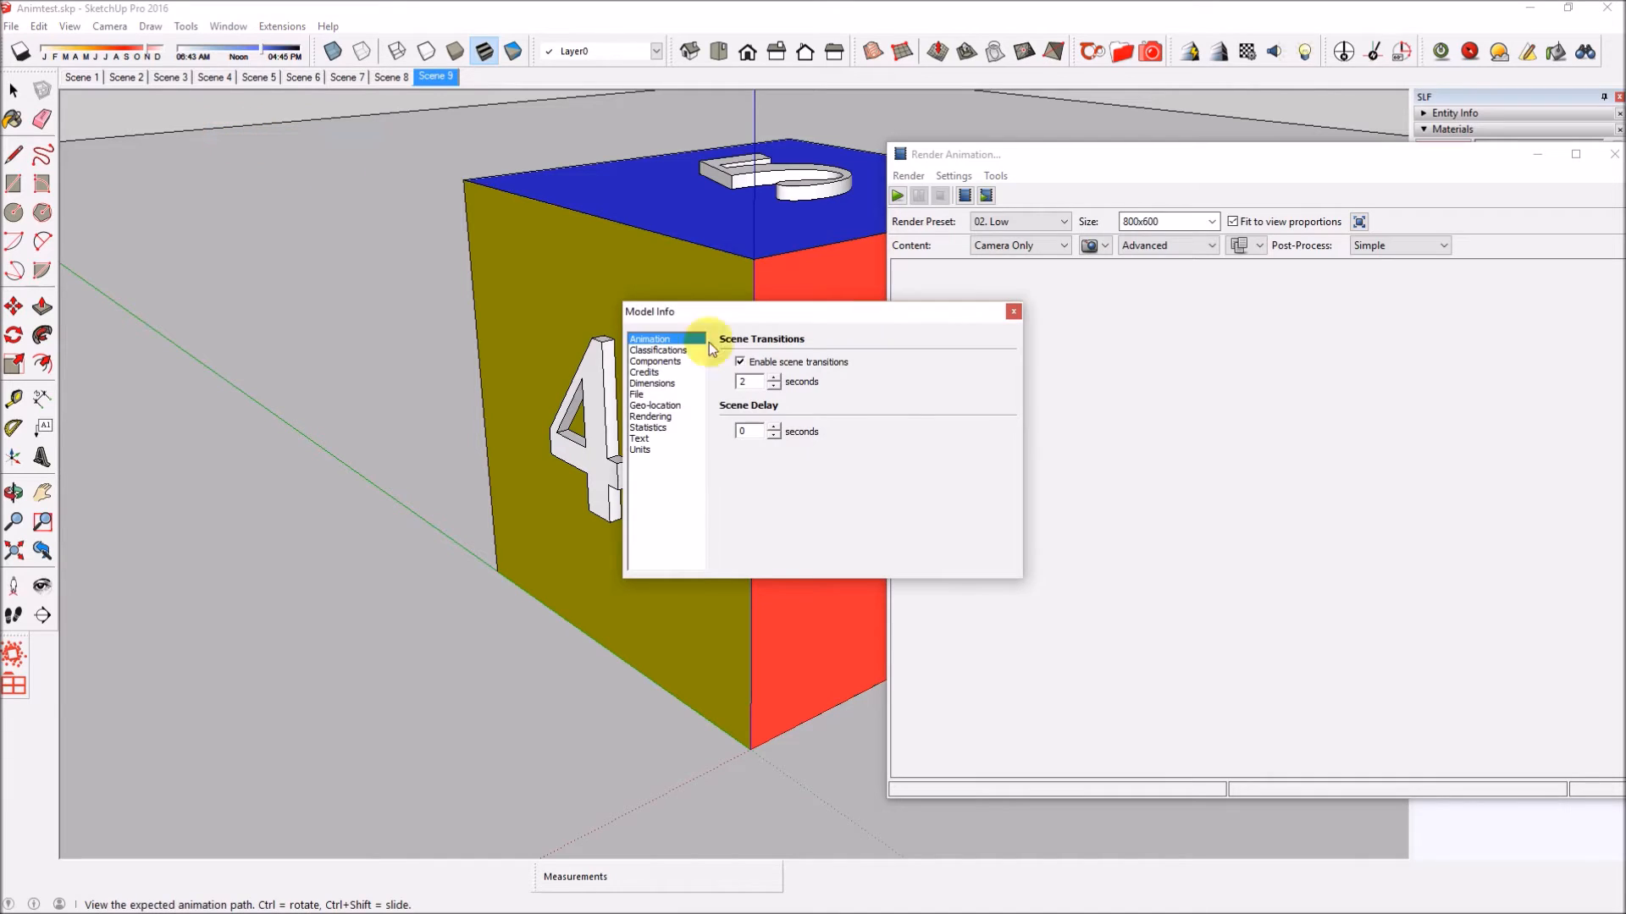
drag(748, 382, 693, 380)
text(1)
key(Return)
Step: Try an end time of 16 s for the animation with the 1-second scene transitions
click(1180, 245)
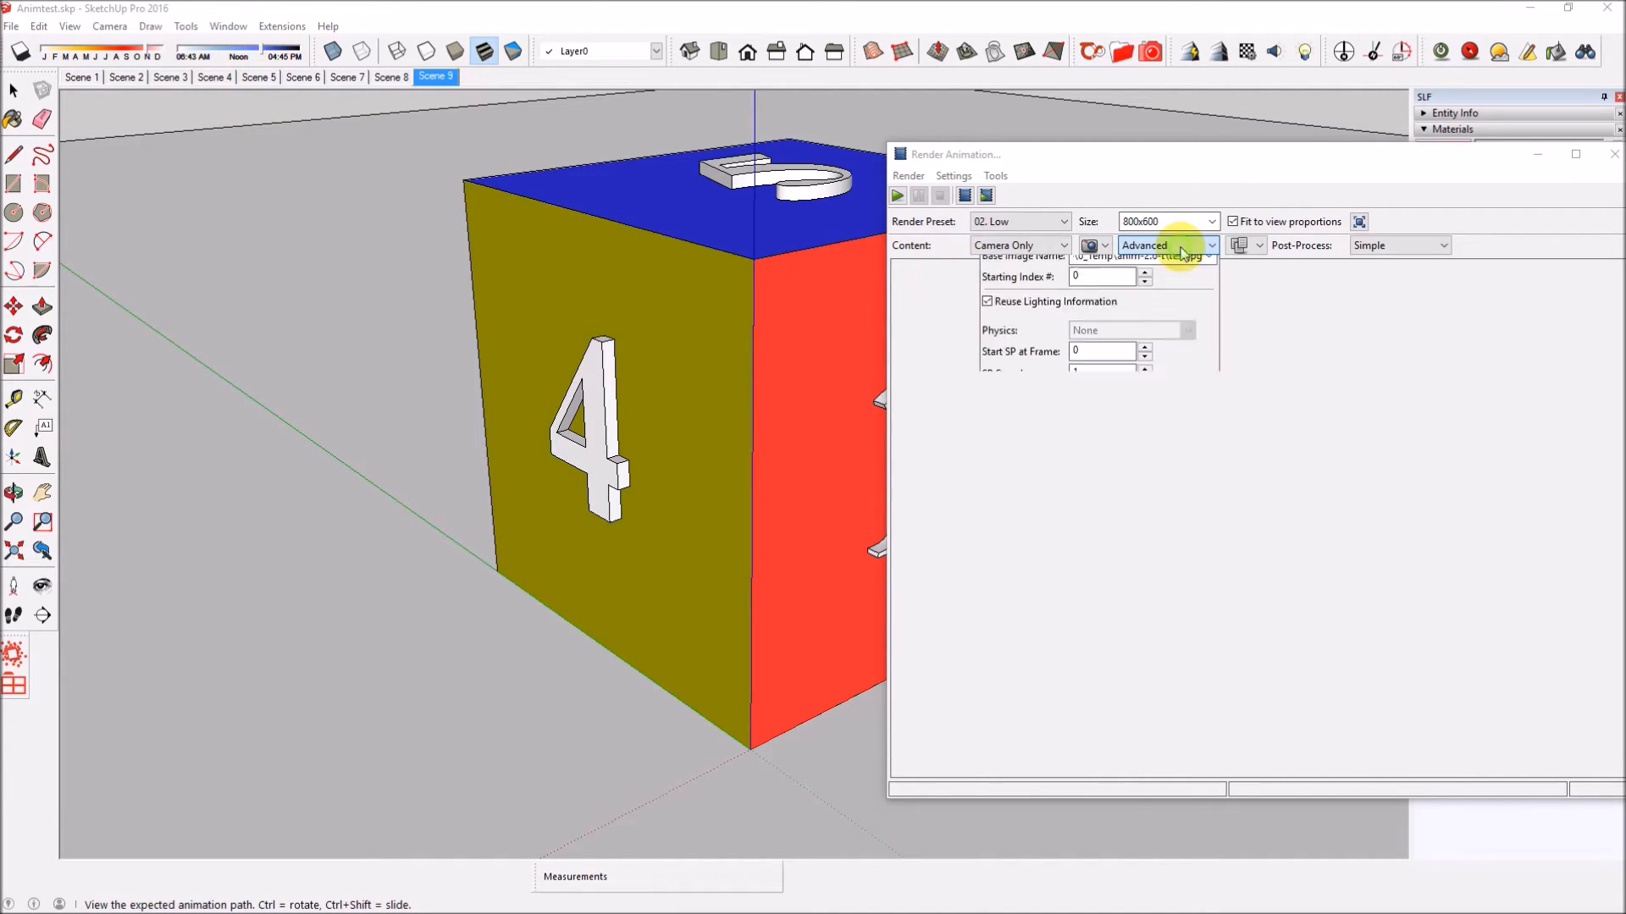
double_click(1115, 337)
text(16)
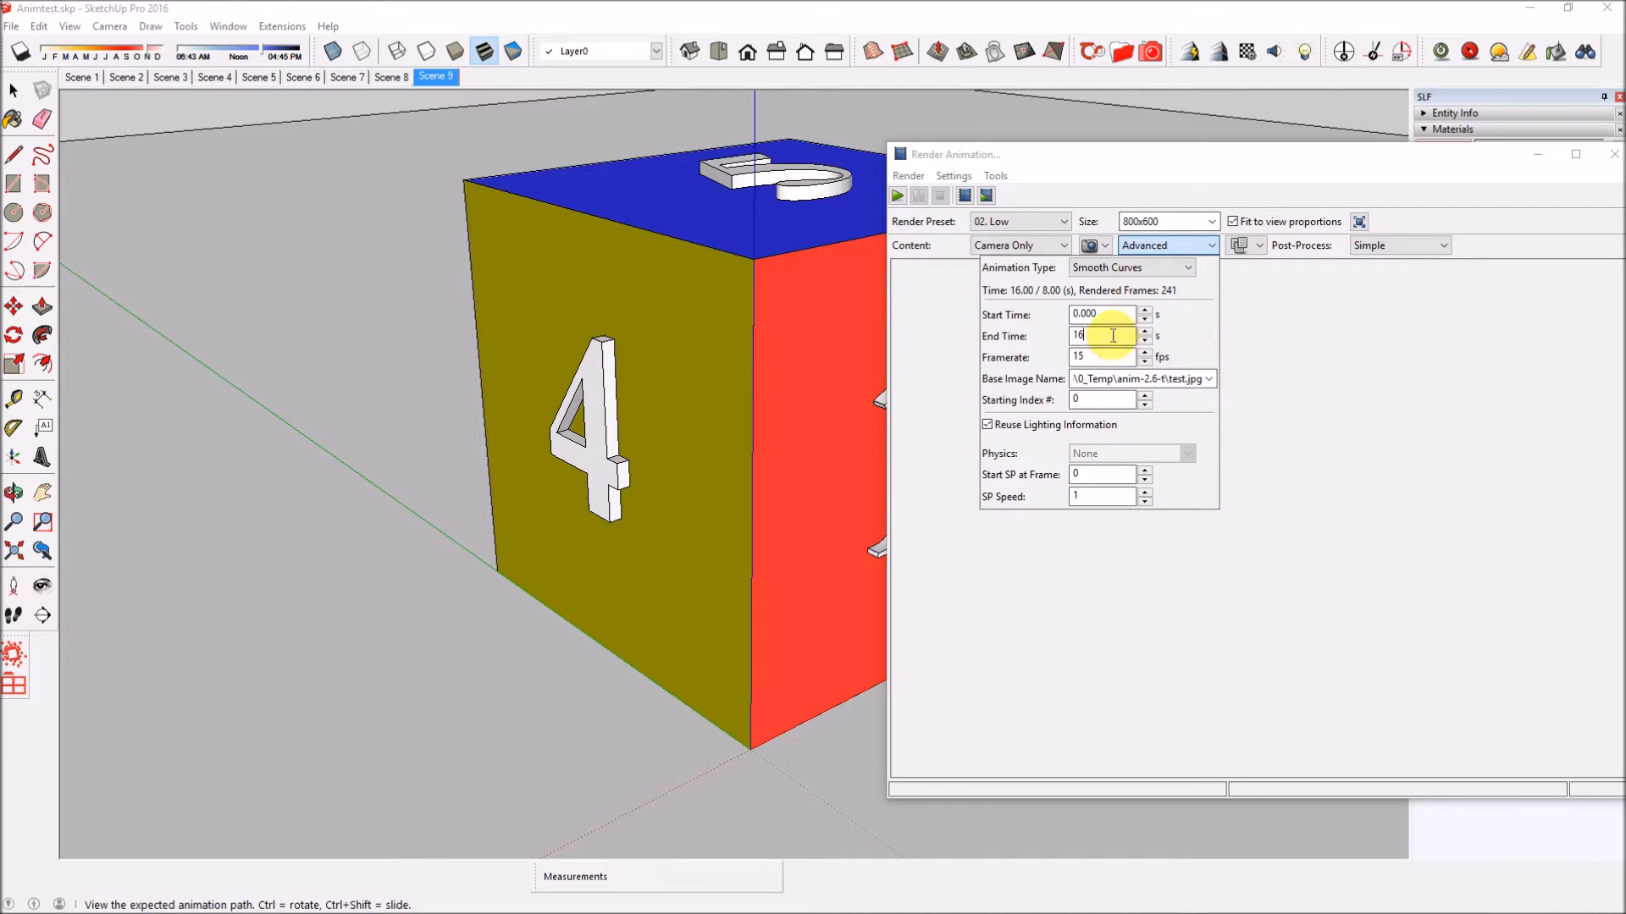
Step: Set the render animation's end time to 8 s
drag(1112, 337, 1005, 349)
text(8)
double_click(1100, 356)
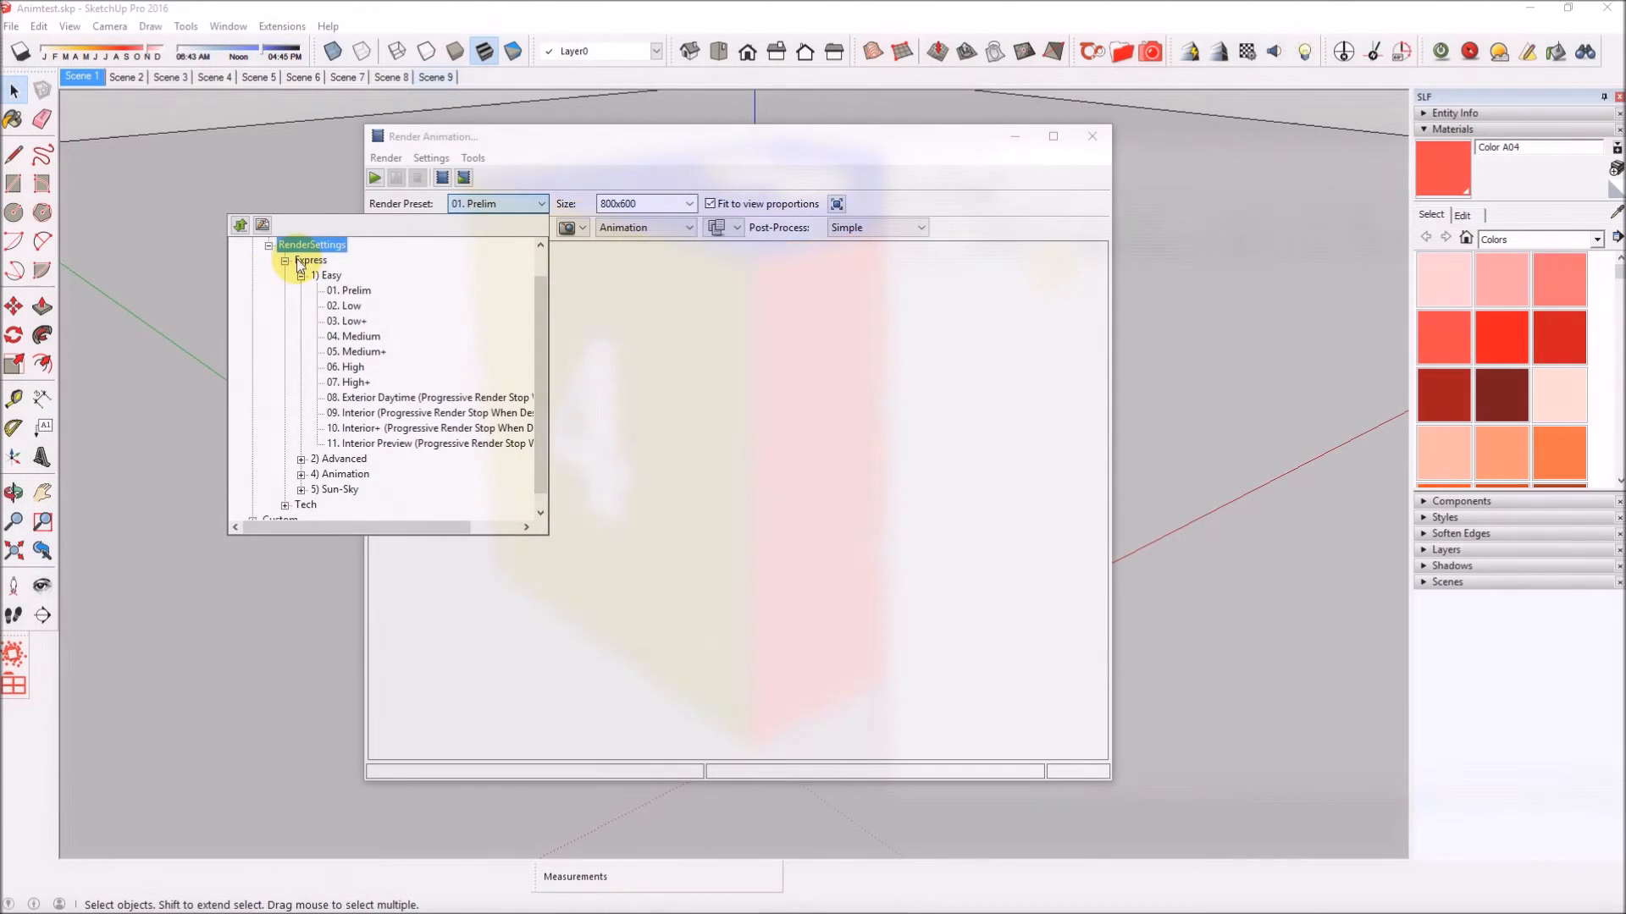
Step: Set the render preset to 02. Low and the content to Camera Only, and review the advanced animation settings
click(348, 290)
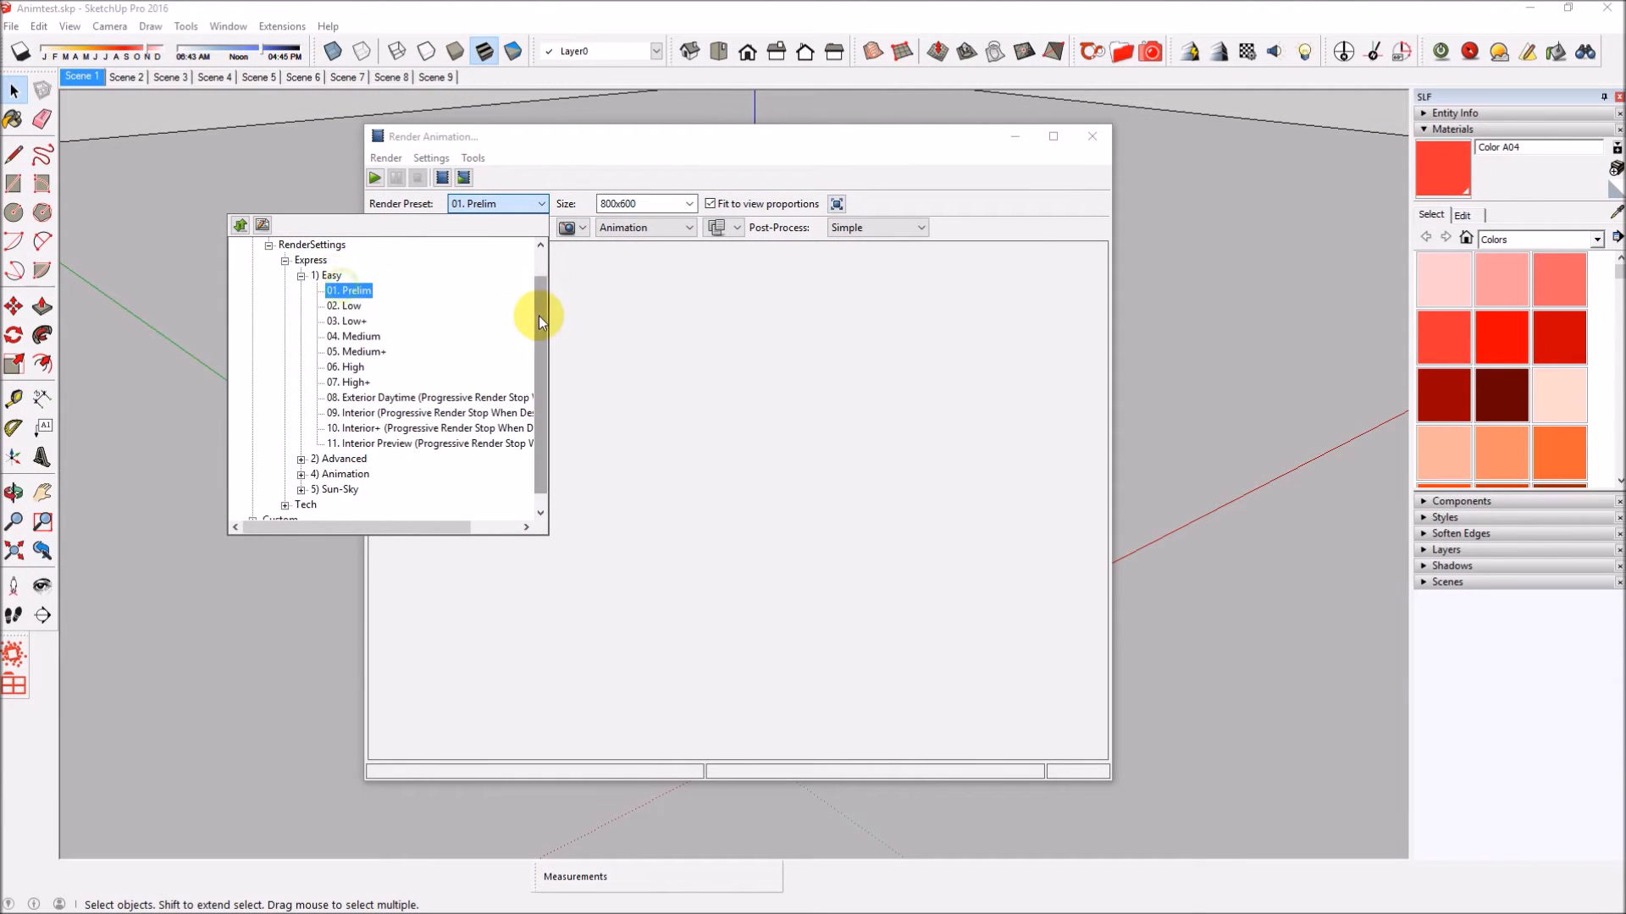
click(345, 306)
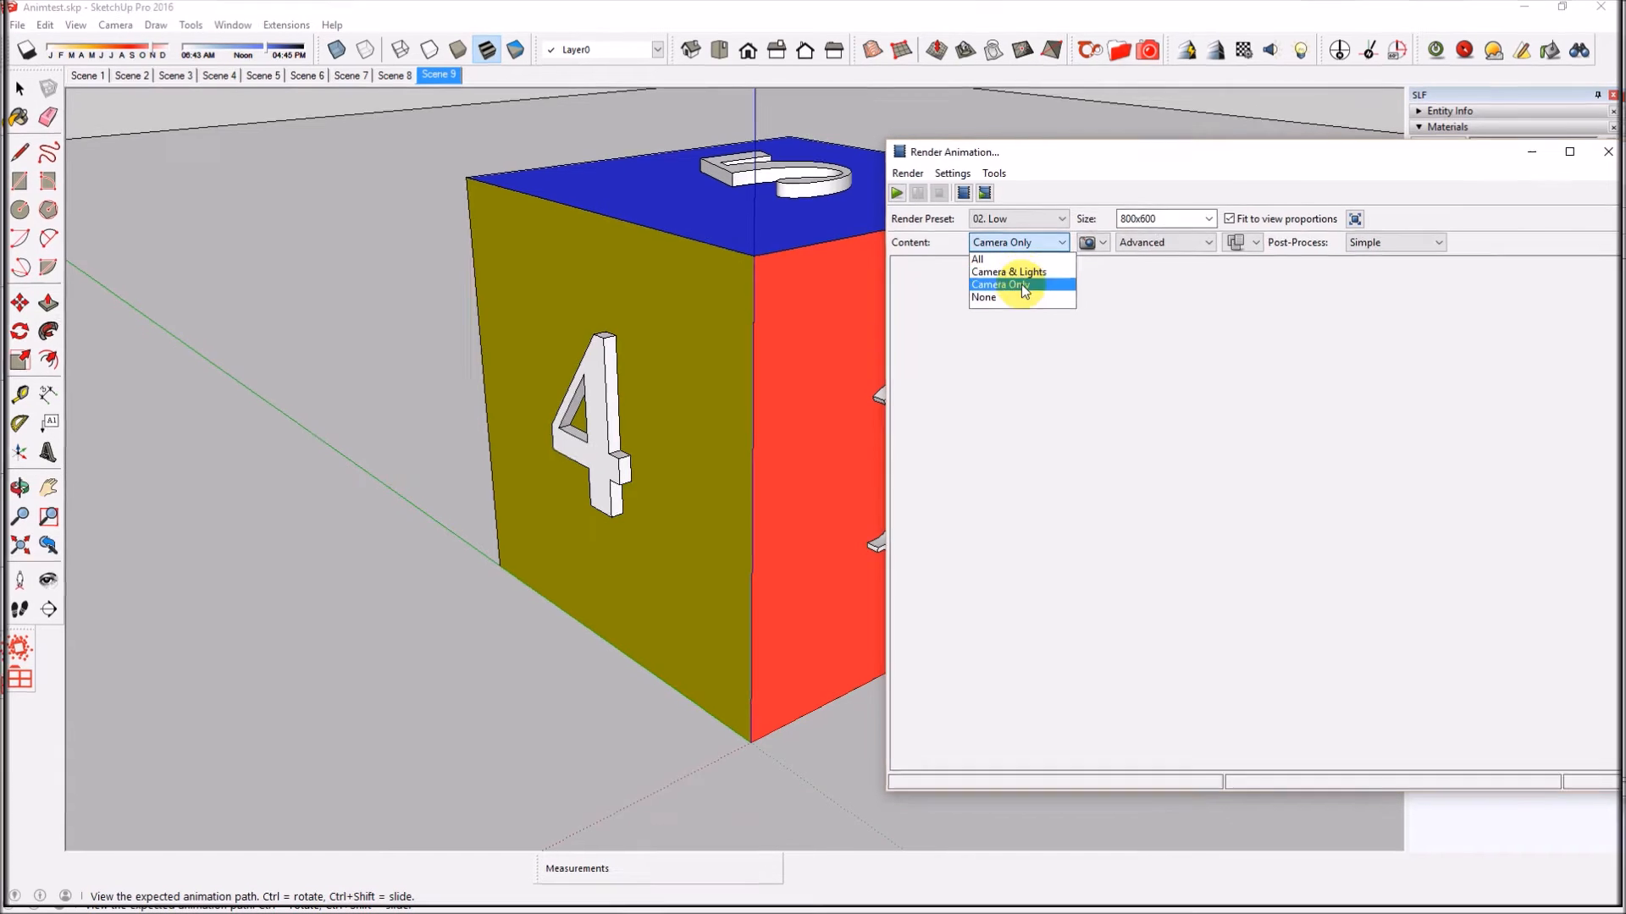
click(1027, 289)
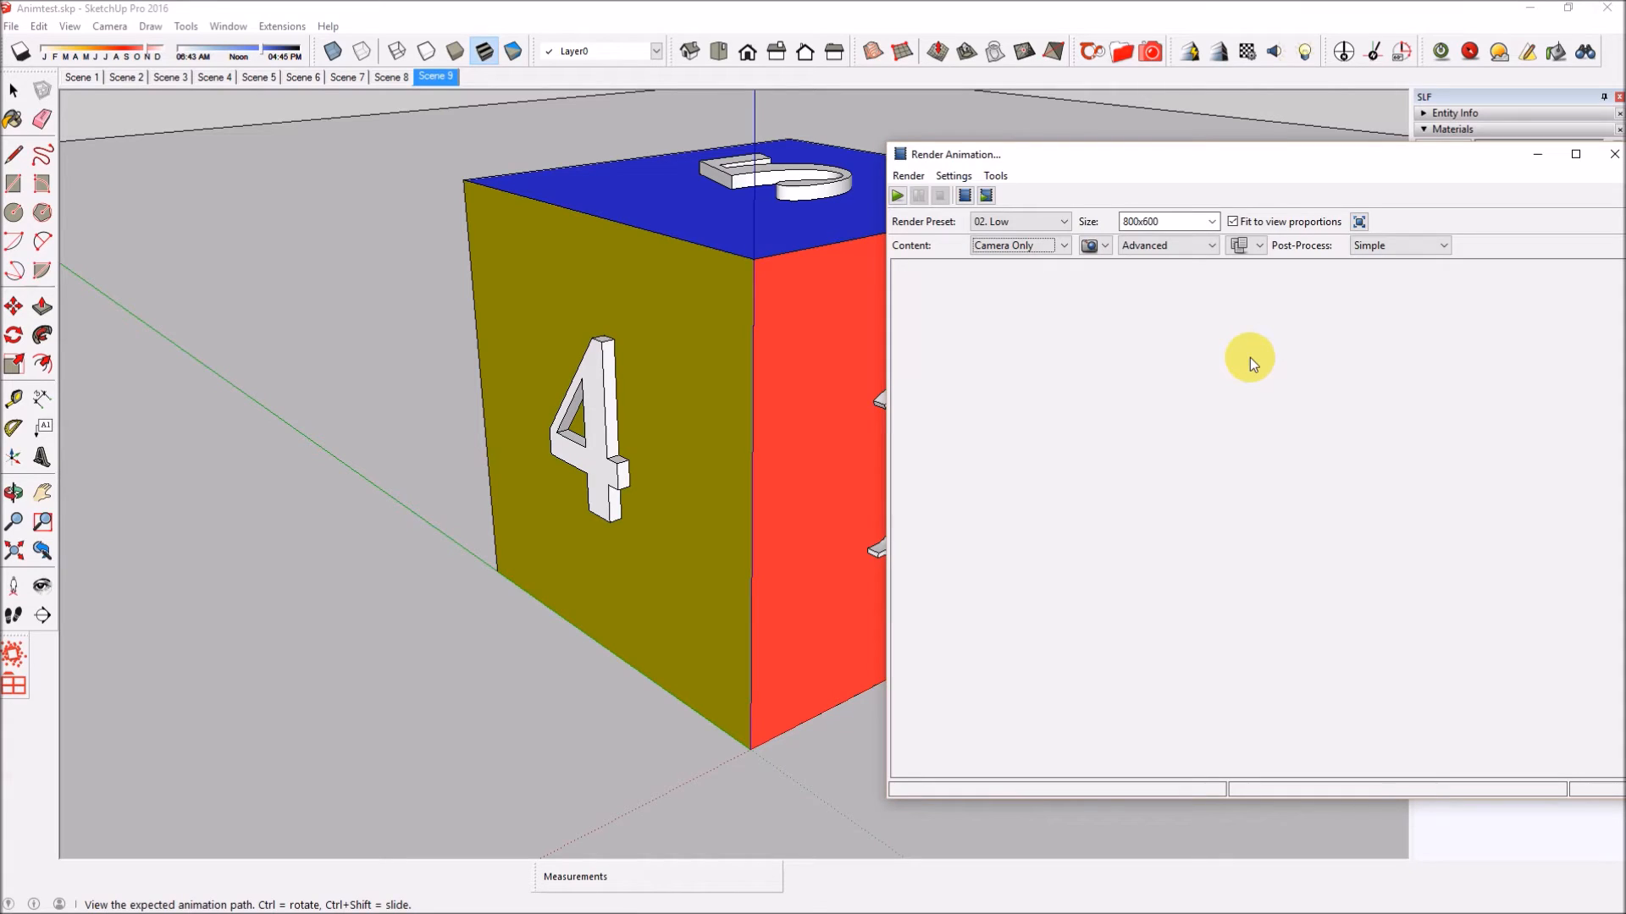
click(1212, 246)
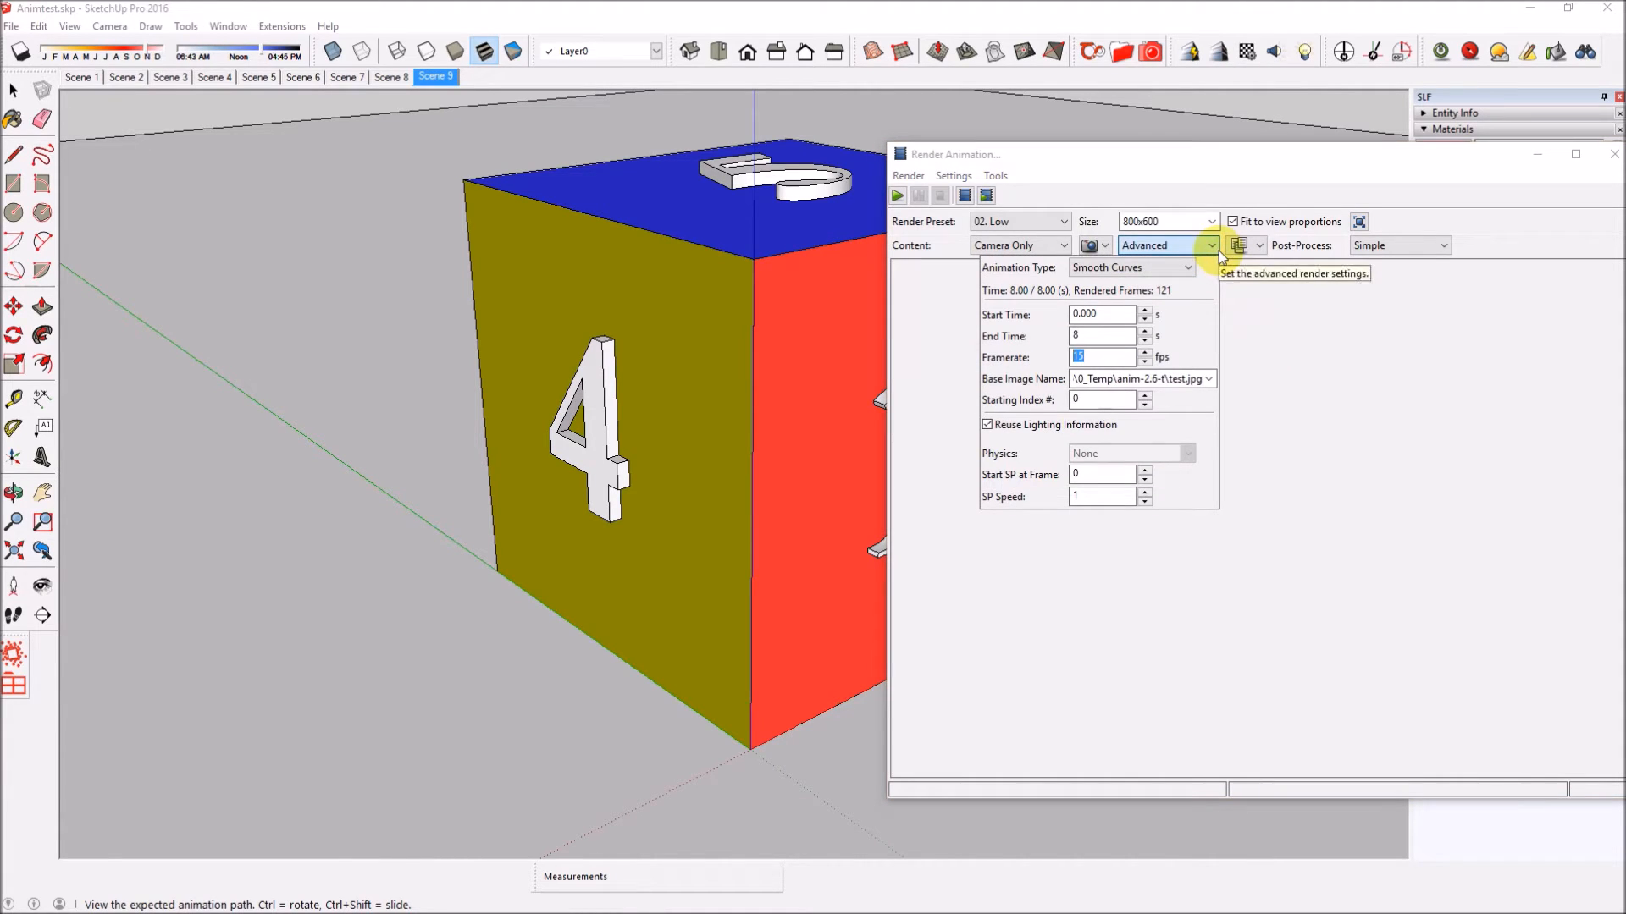
click(962, 423)
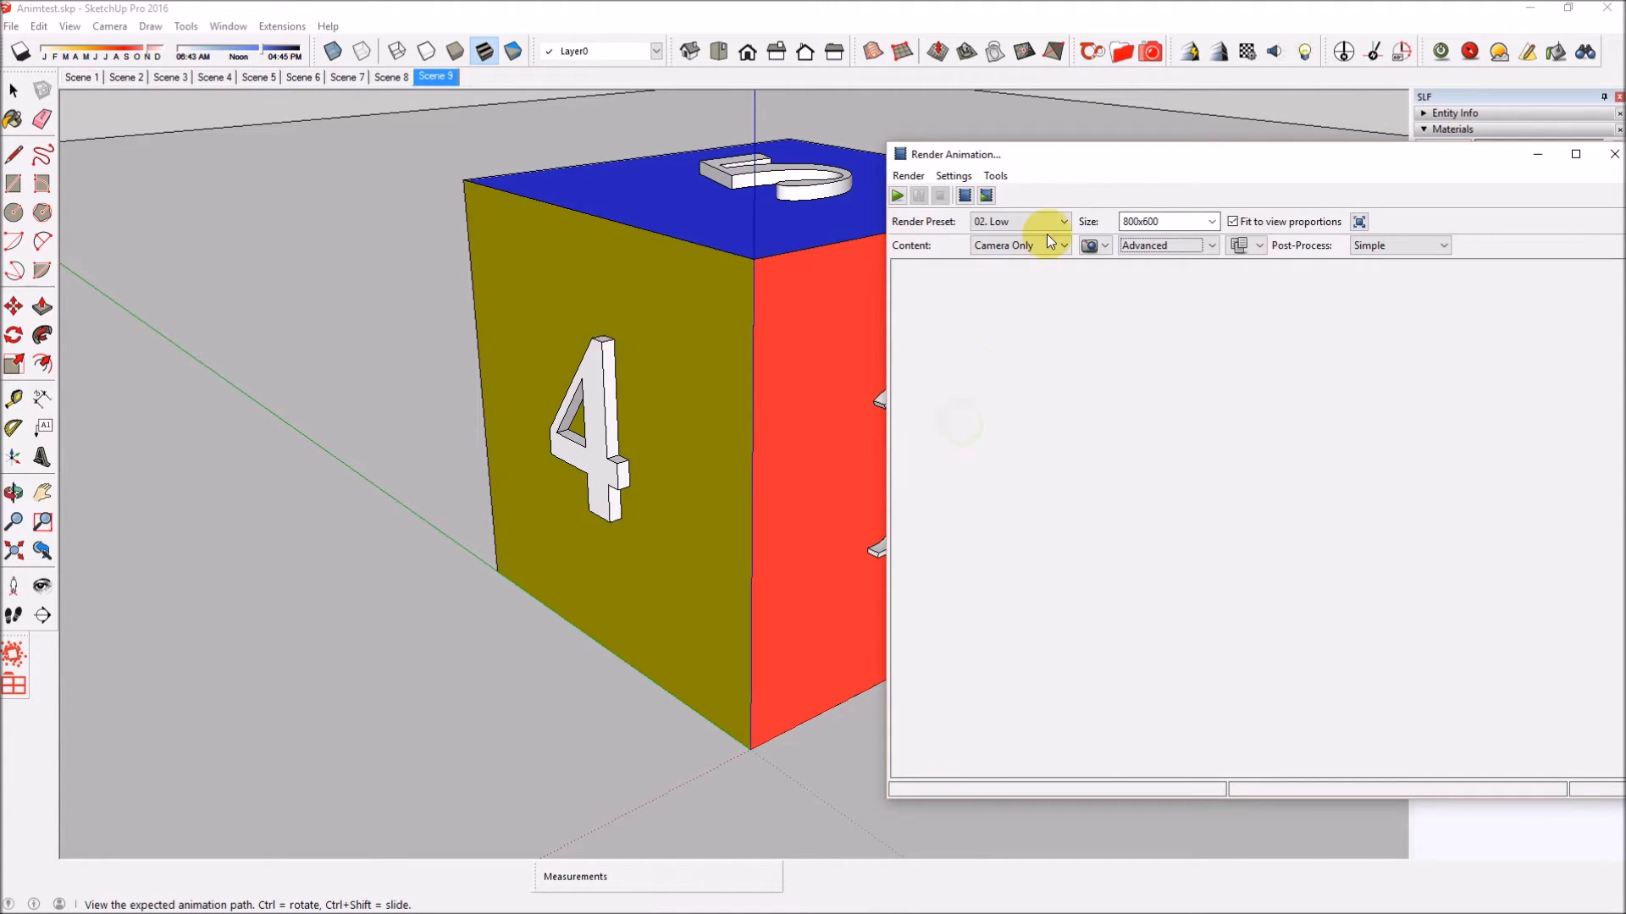
Step: Turn off reuse of lighting information in the advanced animation settings
click(1136, 250)
click(988, 425)
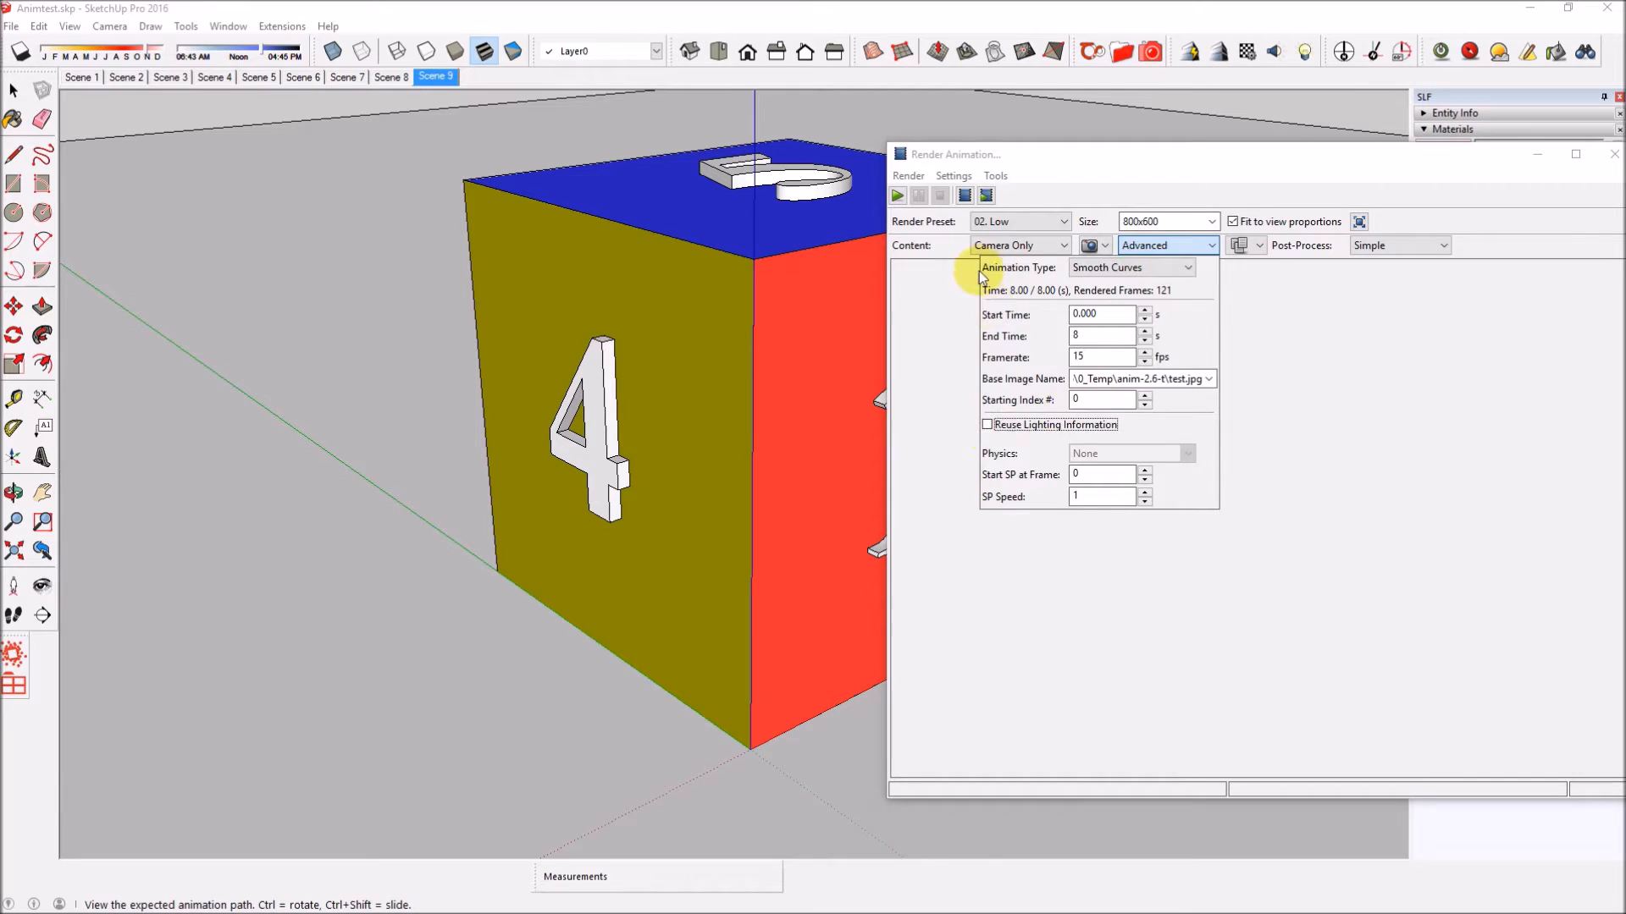
click(923, 324)
Step: Examine the render presets in the Express Animation group, keeping the 02. Low preset
click(1062, 221)
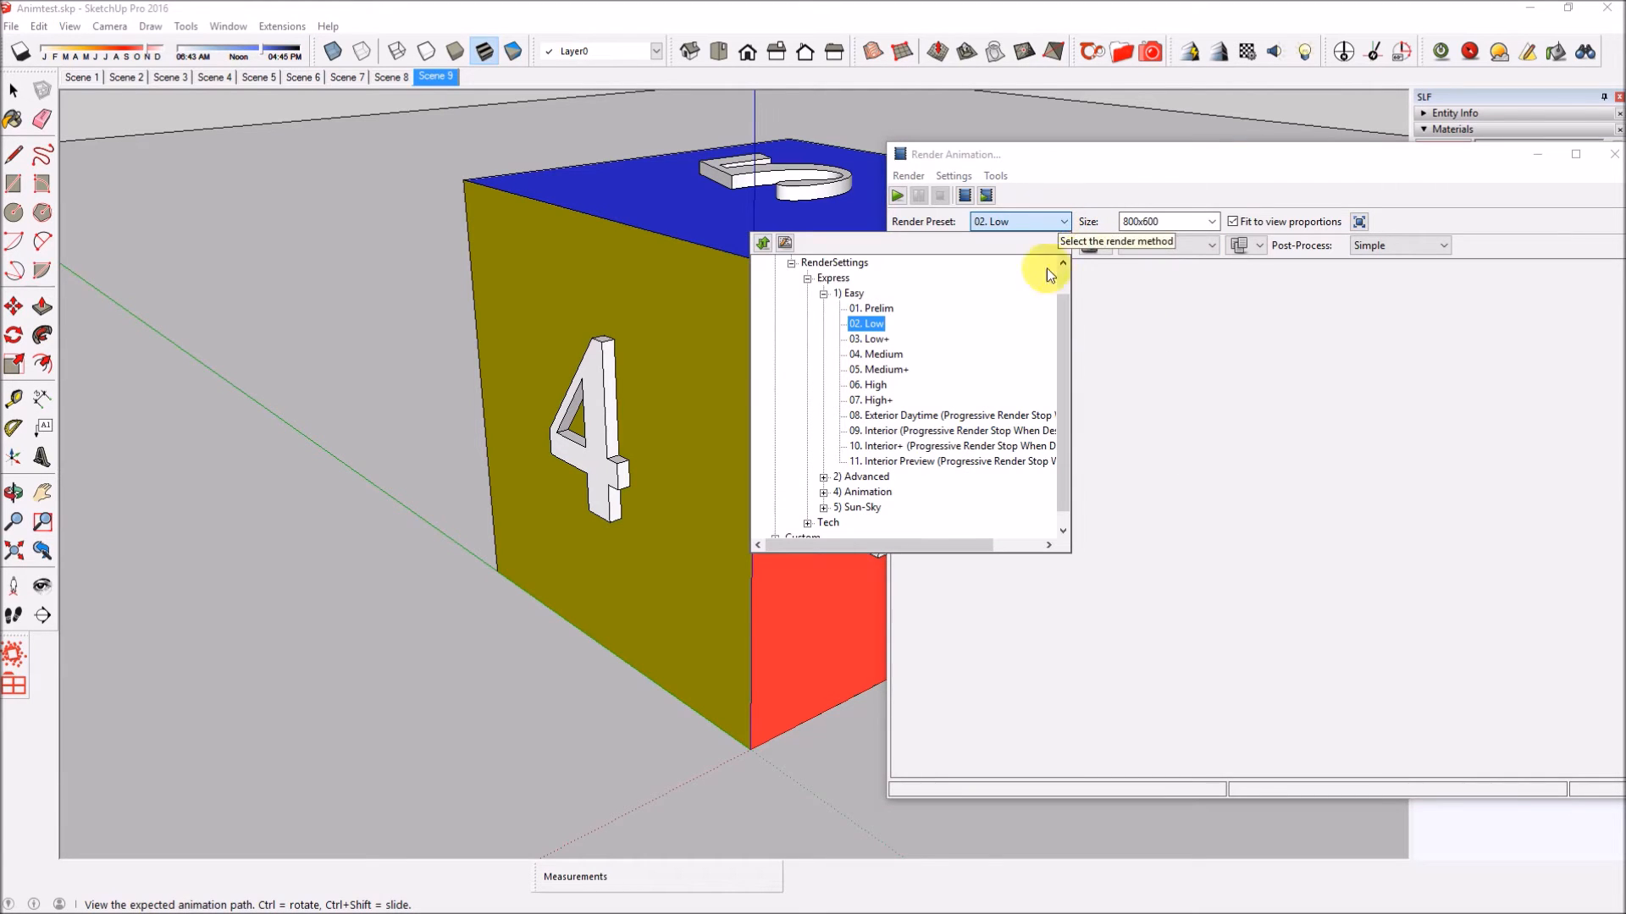
click(823, 492)
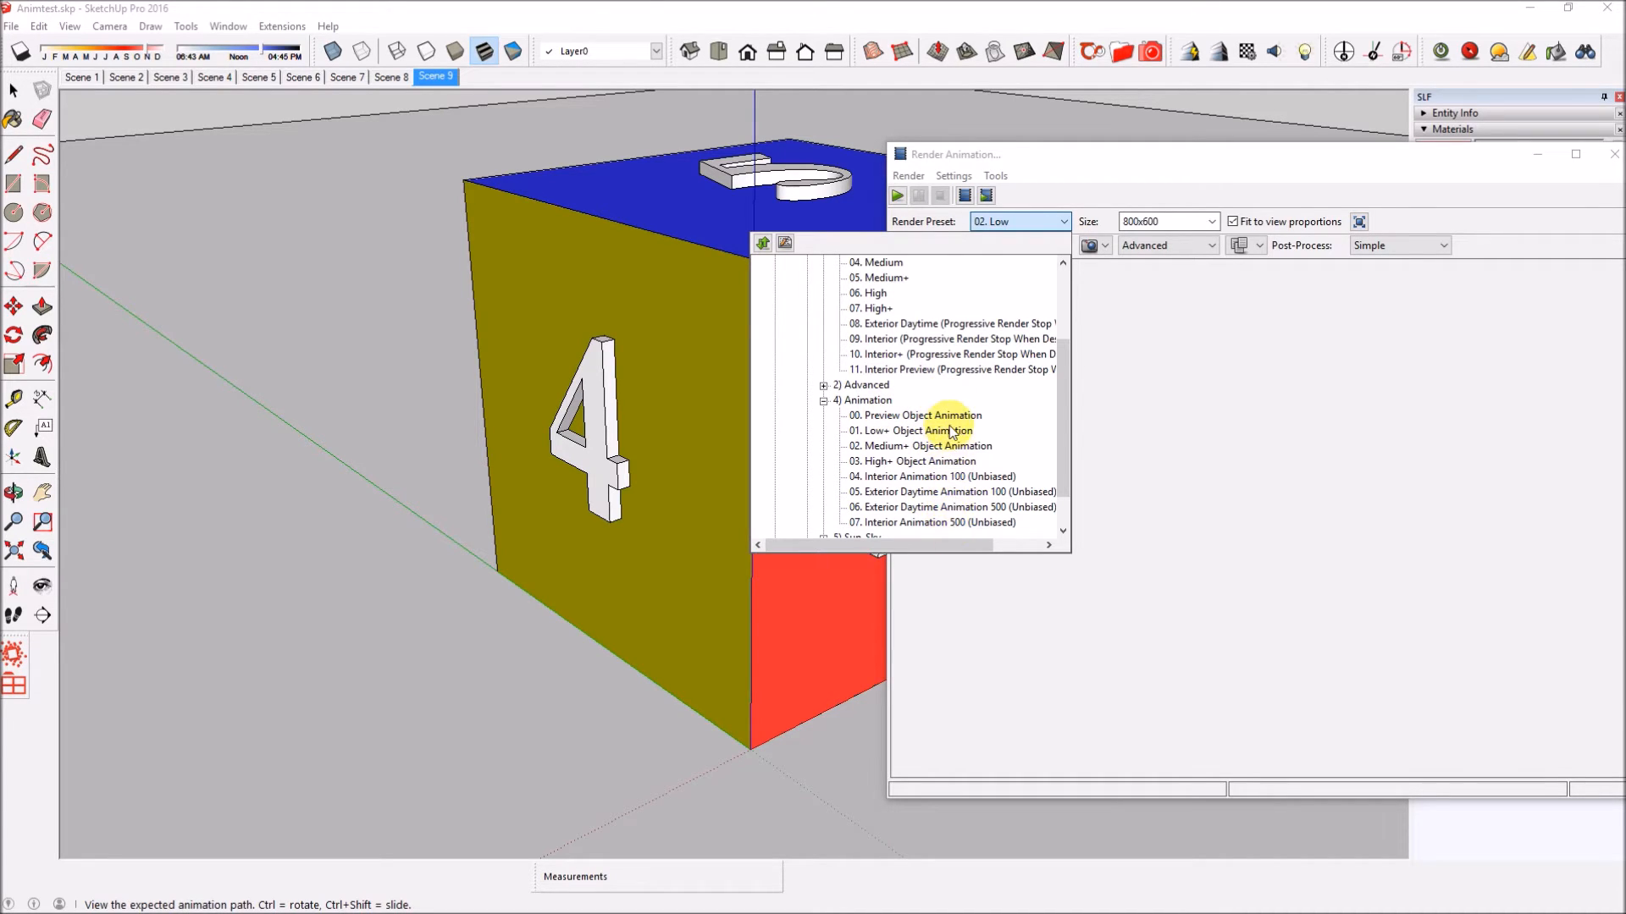
click(1199, 272)
Step: Turn on reuse of lighting information in the advanced animation settings
click(1183, 249)
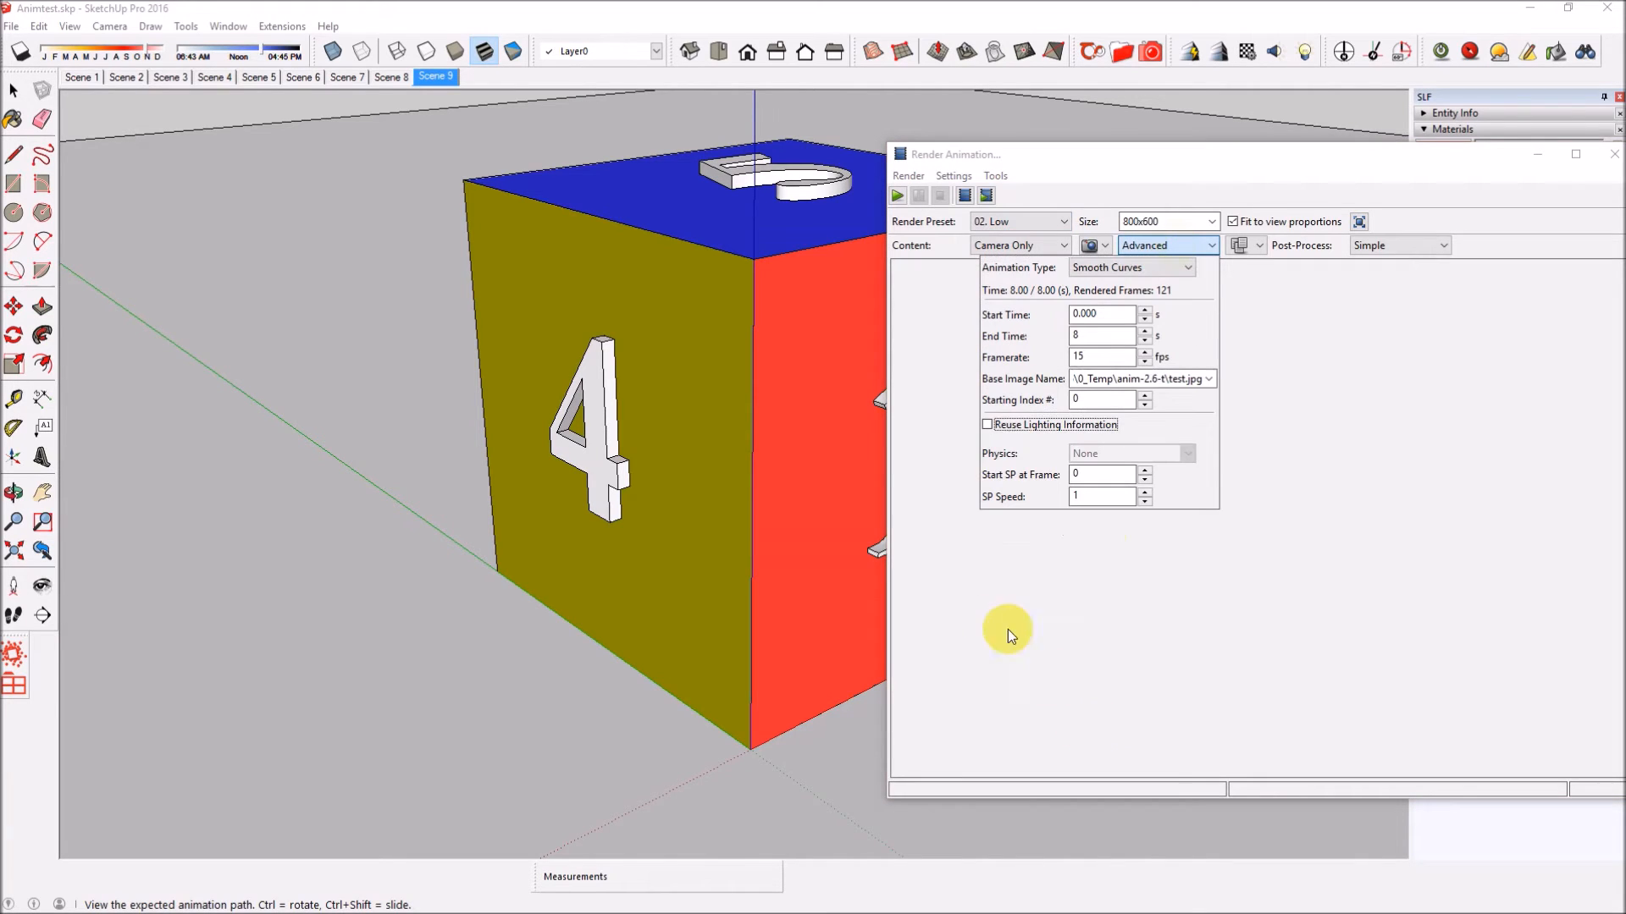
click(1002, 429)
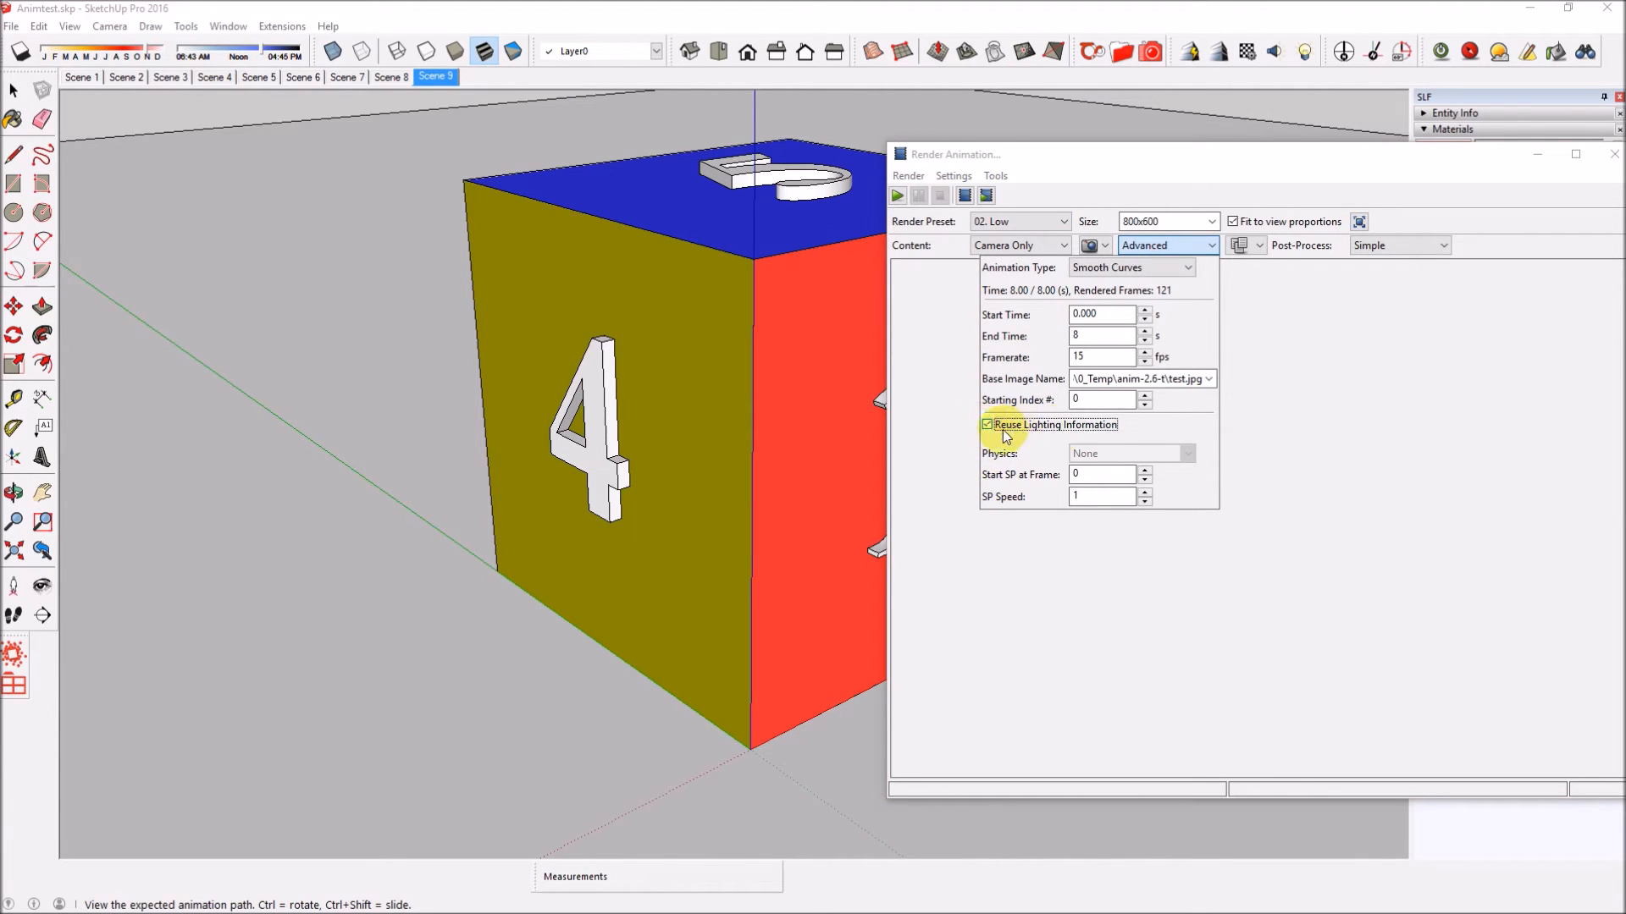
click(1331, 464)
Step: Move the Render Animation window clear of the screen edge and render the animation, overwriting the existing image files
drag(1084, 156, 903, 129)
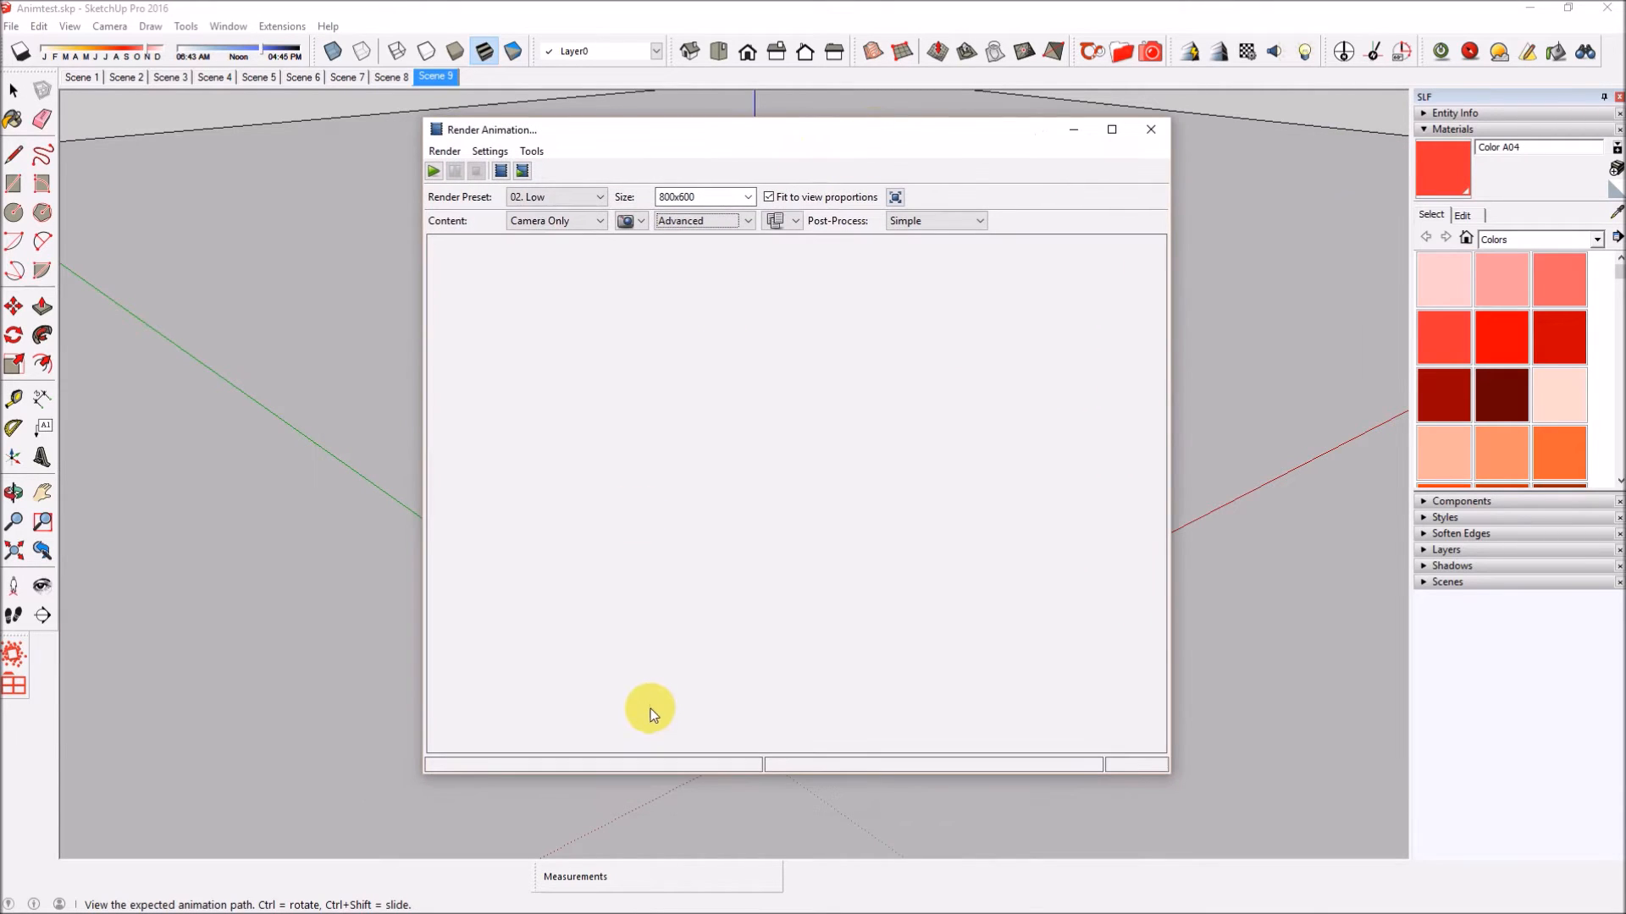
click(432, 171)
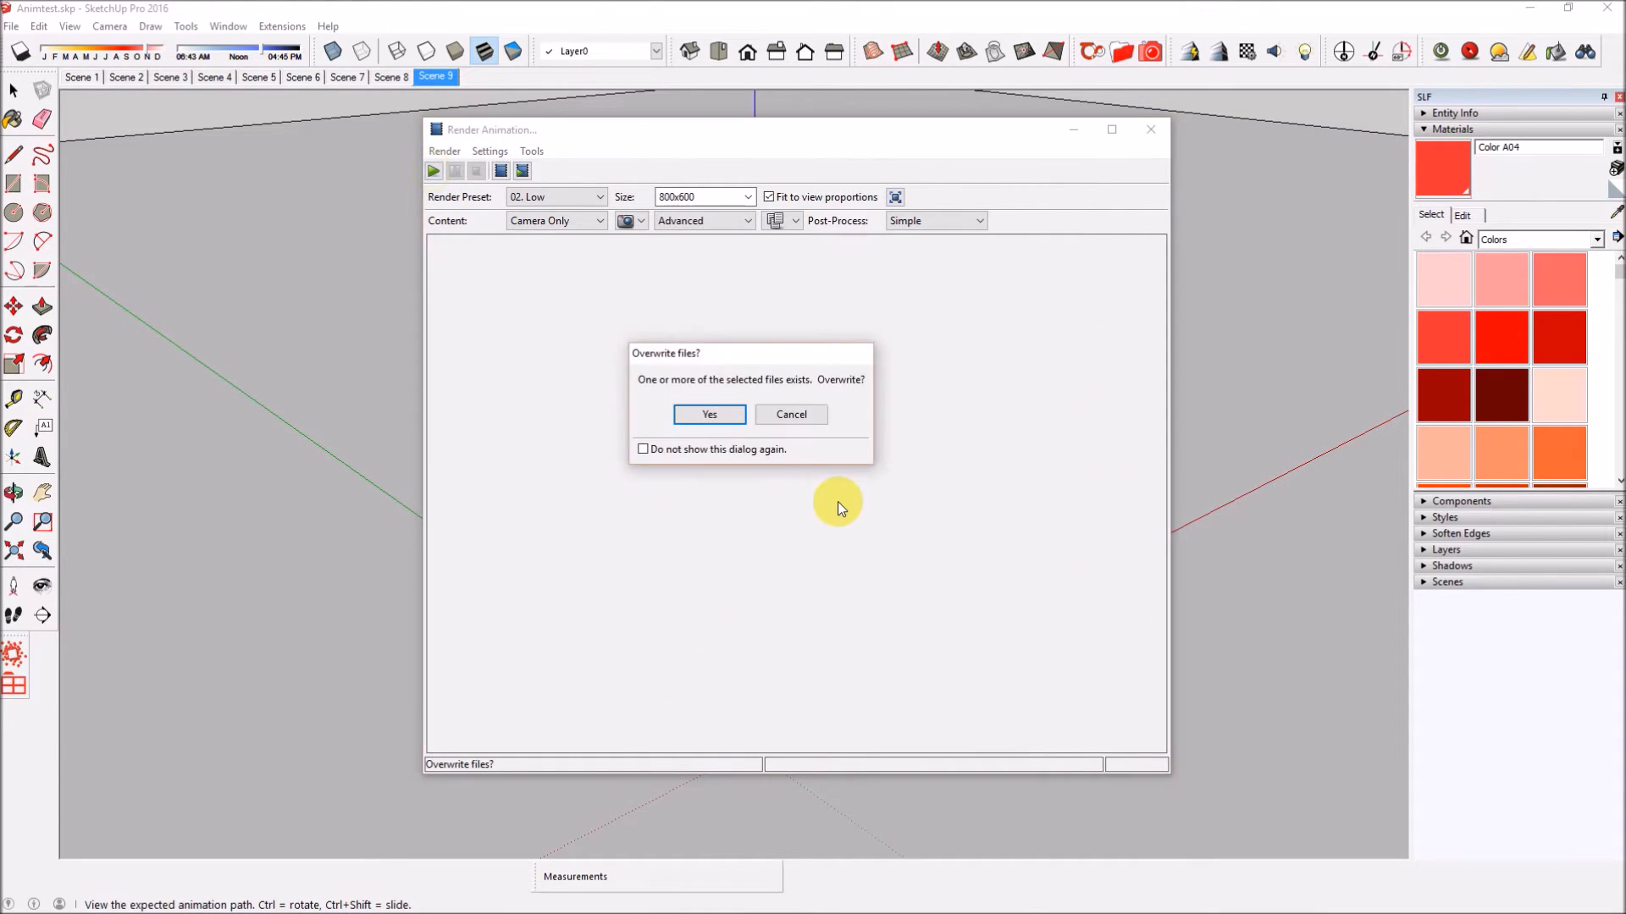
click(717, 415)
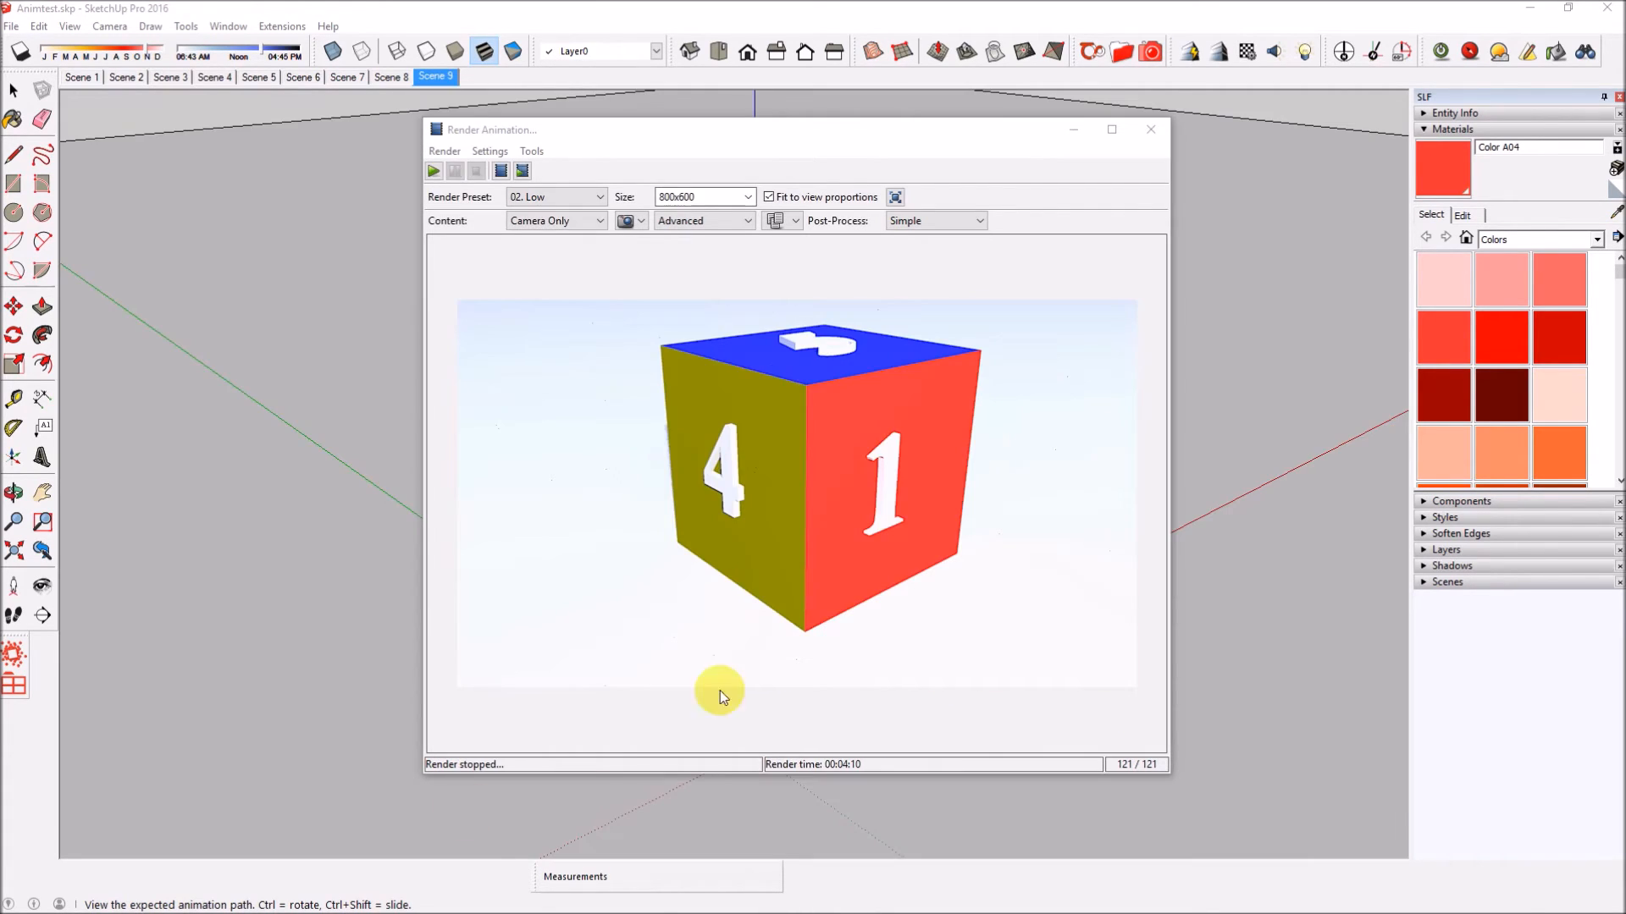
Step: Create the animated GIF test.gif from the rendered frames starting at test0000.jpg, then close its preview and the Model Info dialog
click(978, 132)
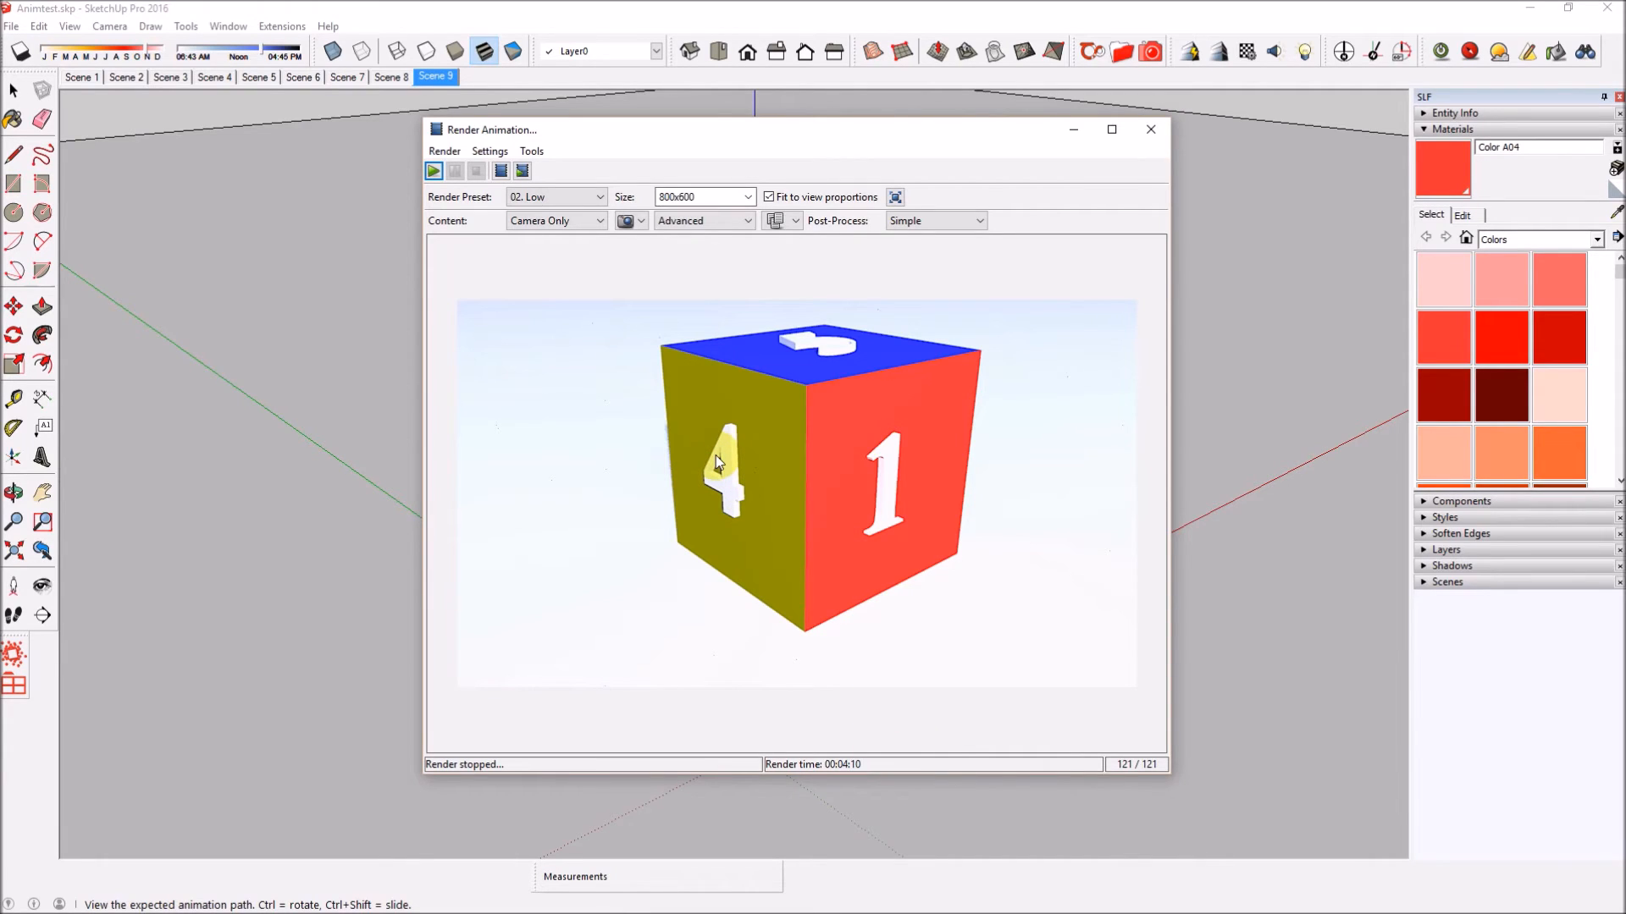
click(531, 152)
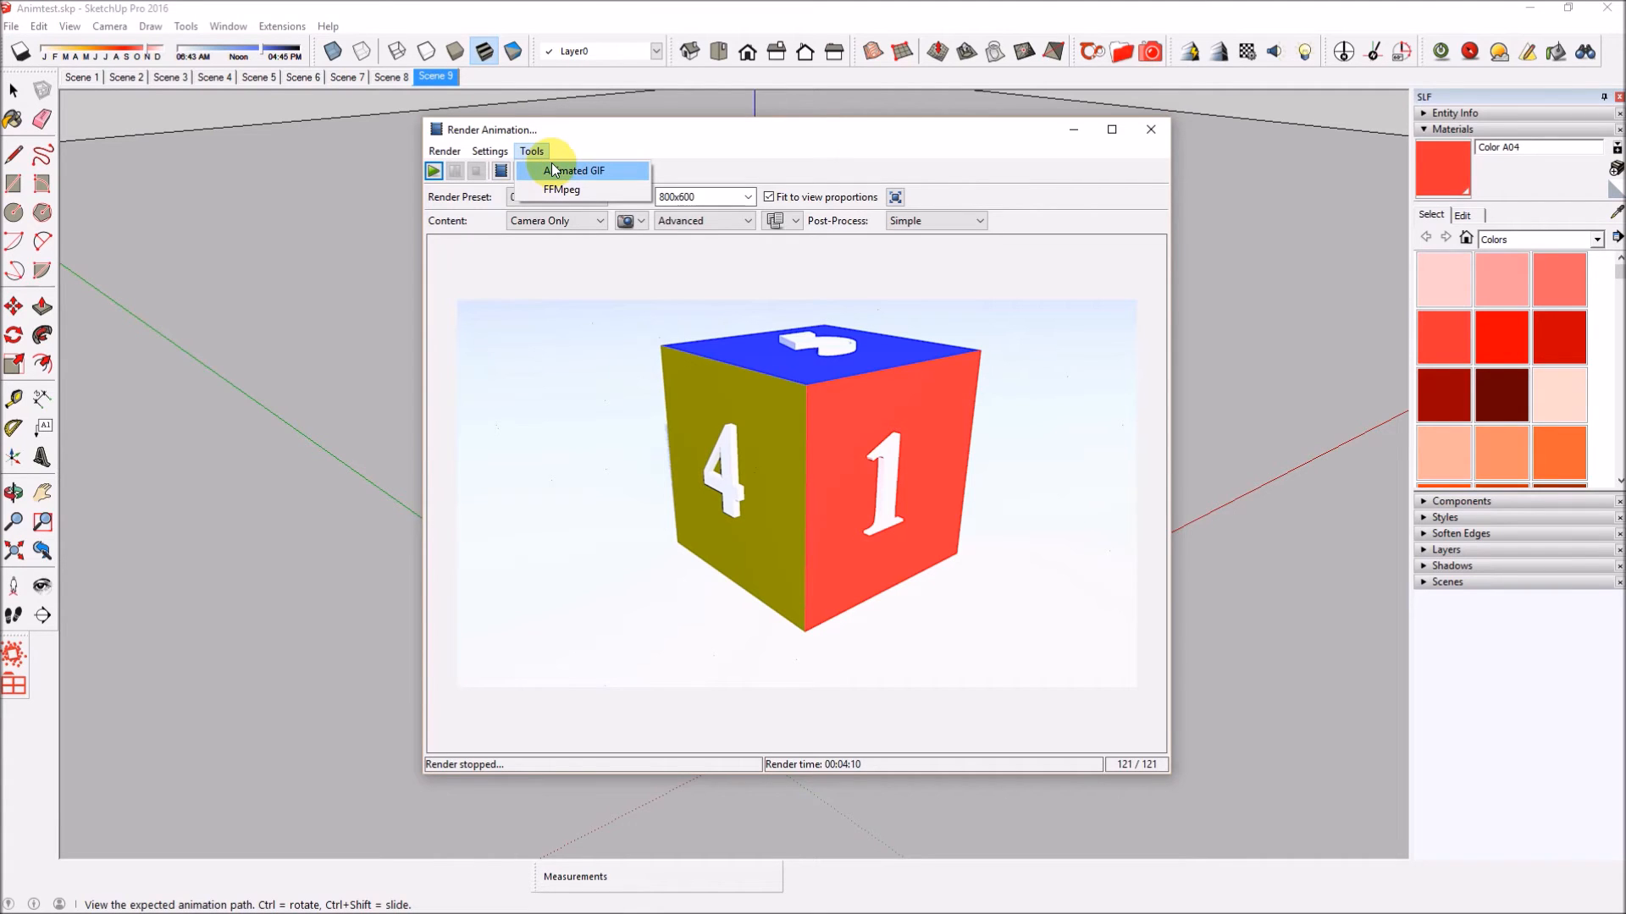
click(558, 172)
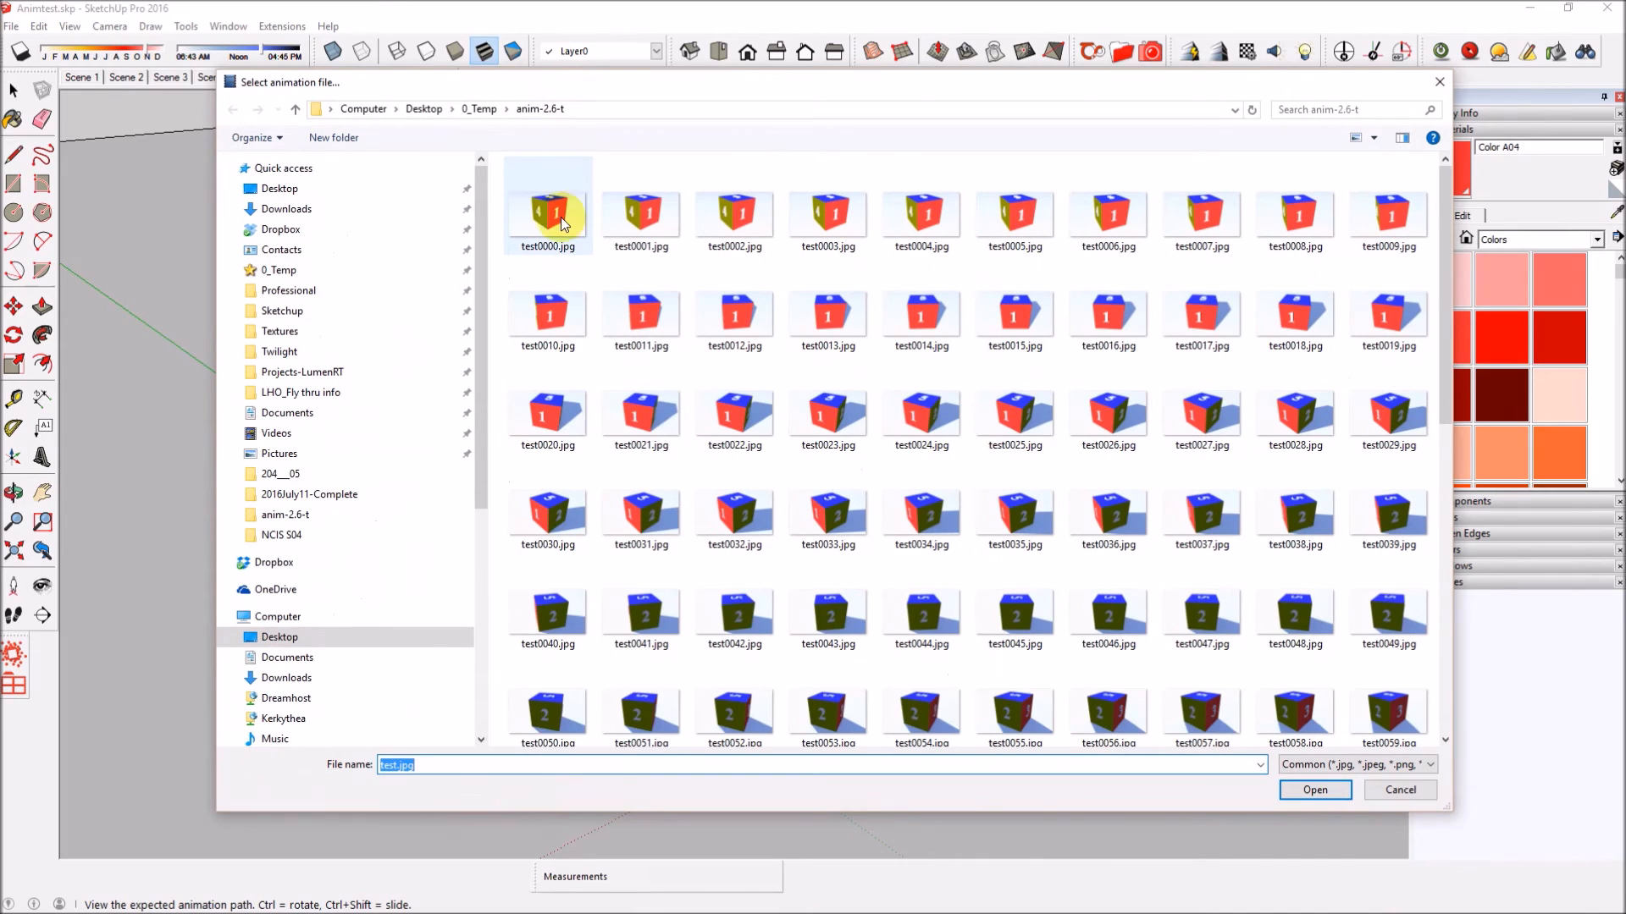
click(550, 216)
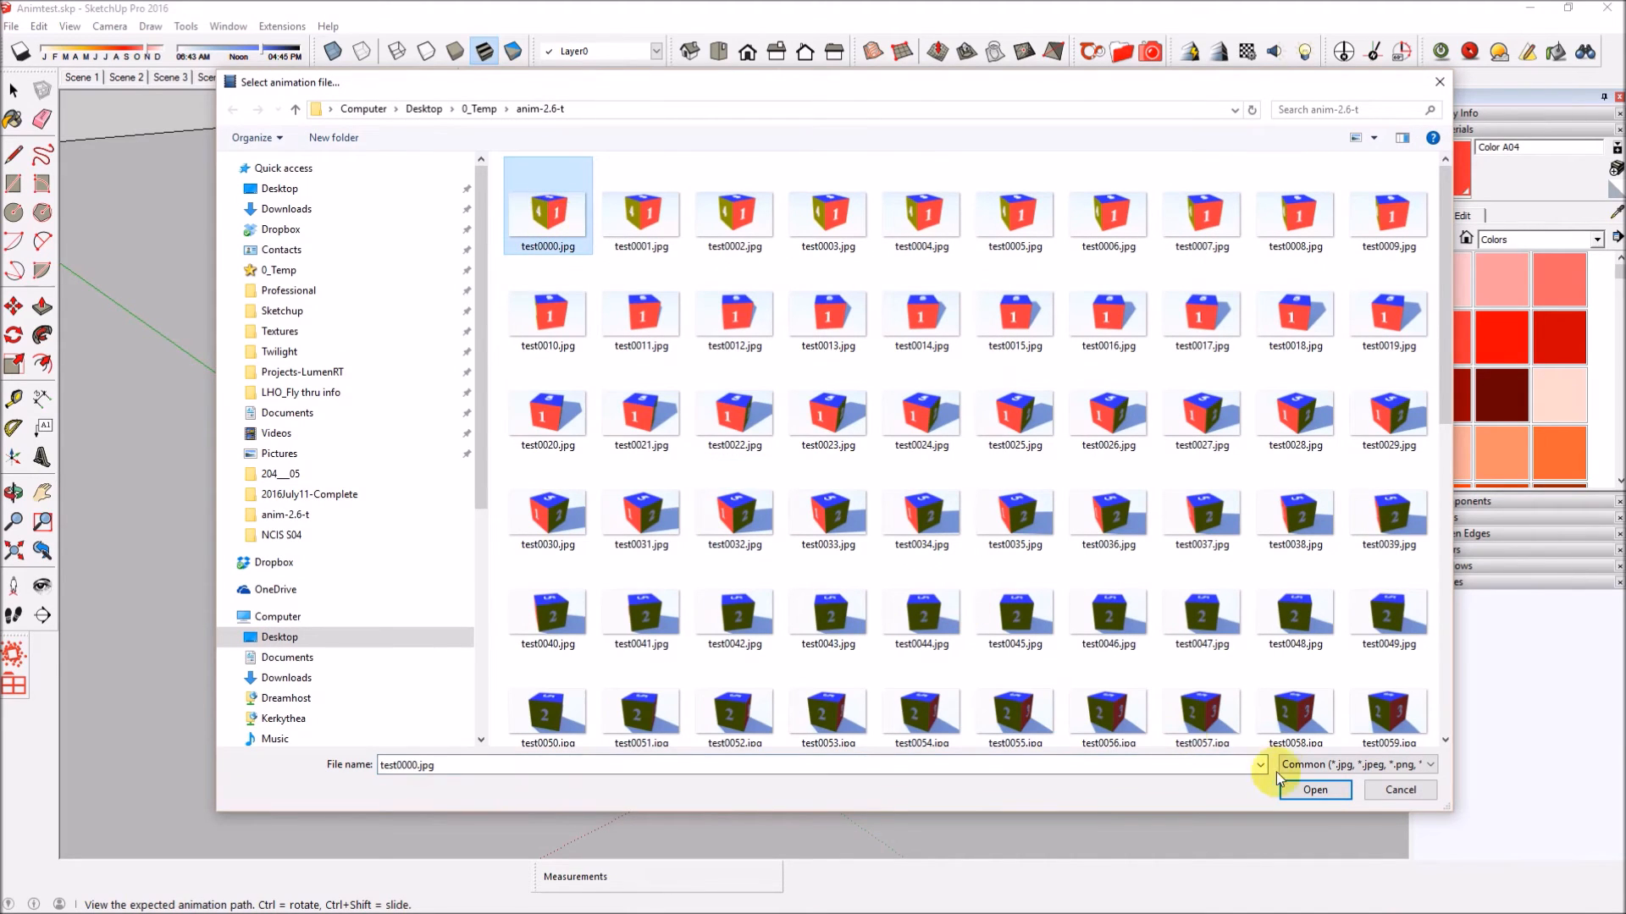
click(1317, 789)
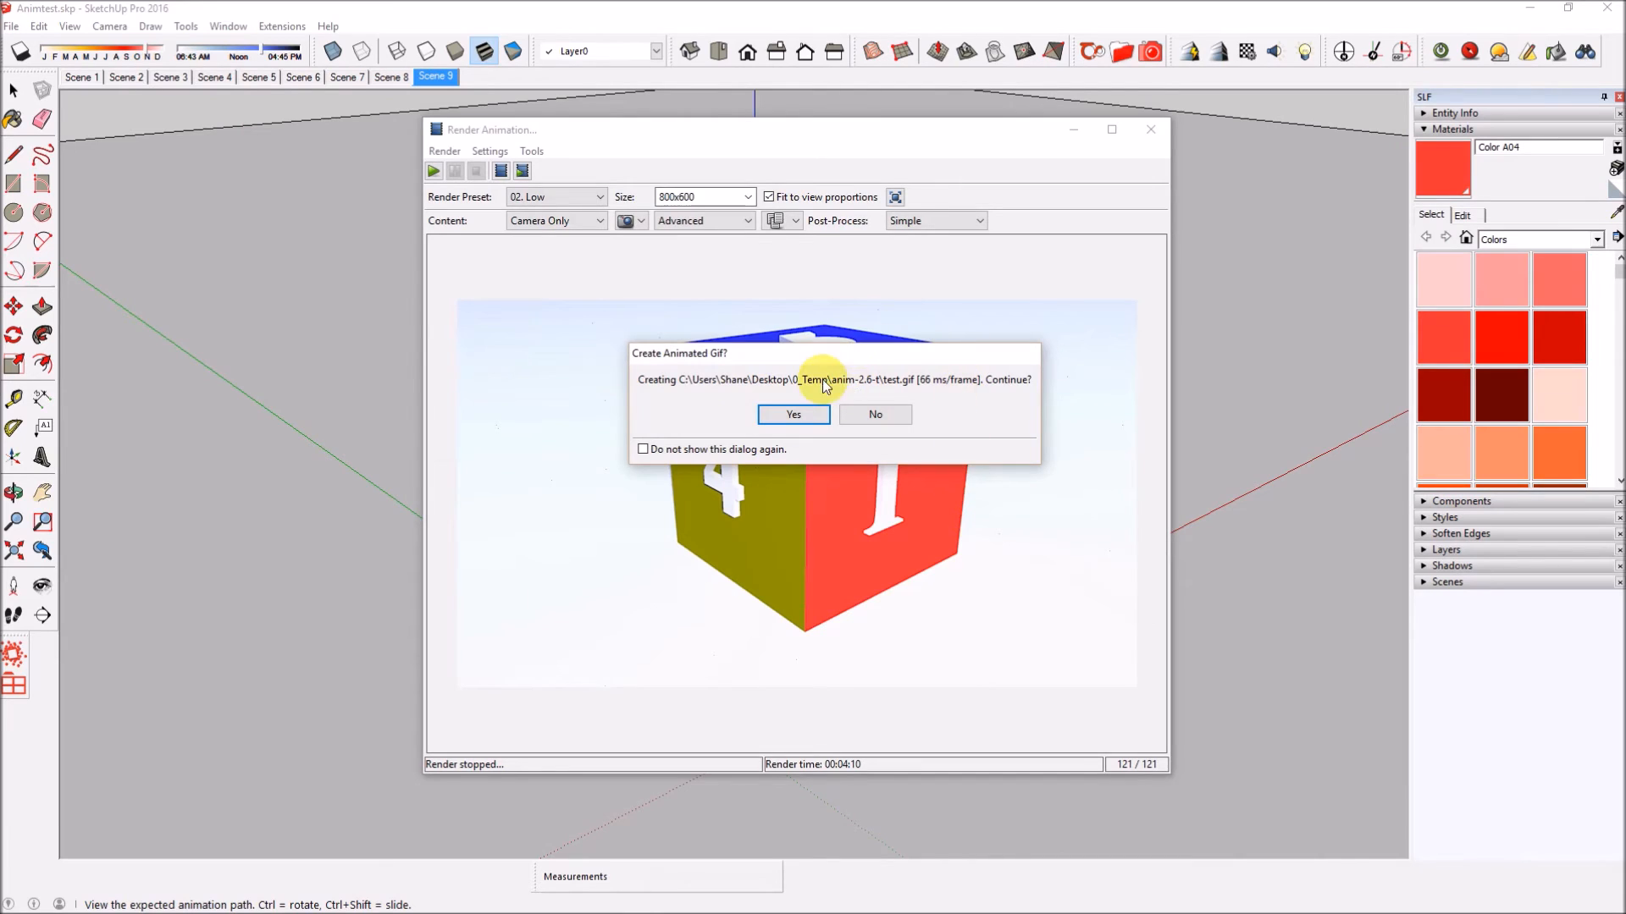
click(793, 415)
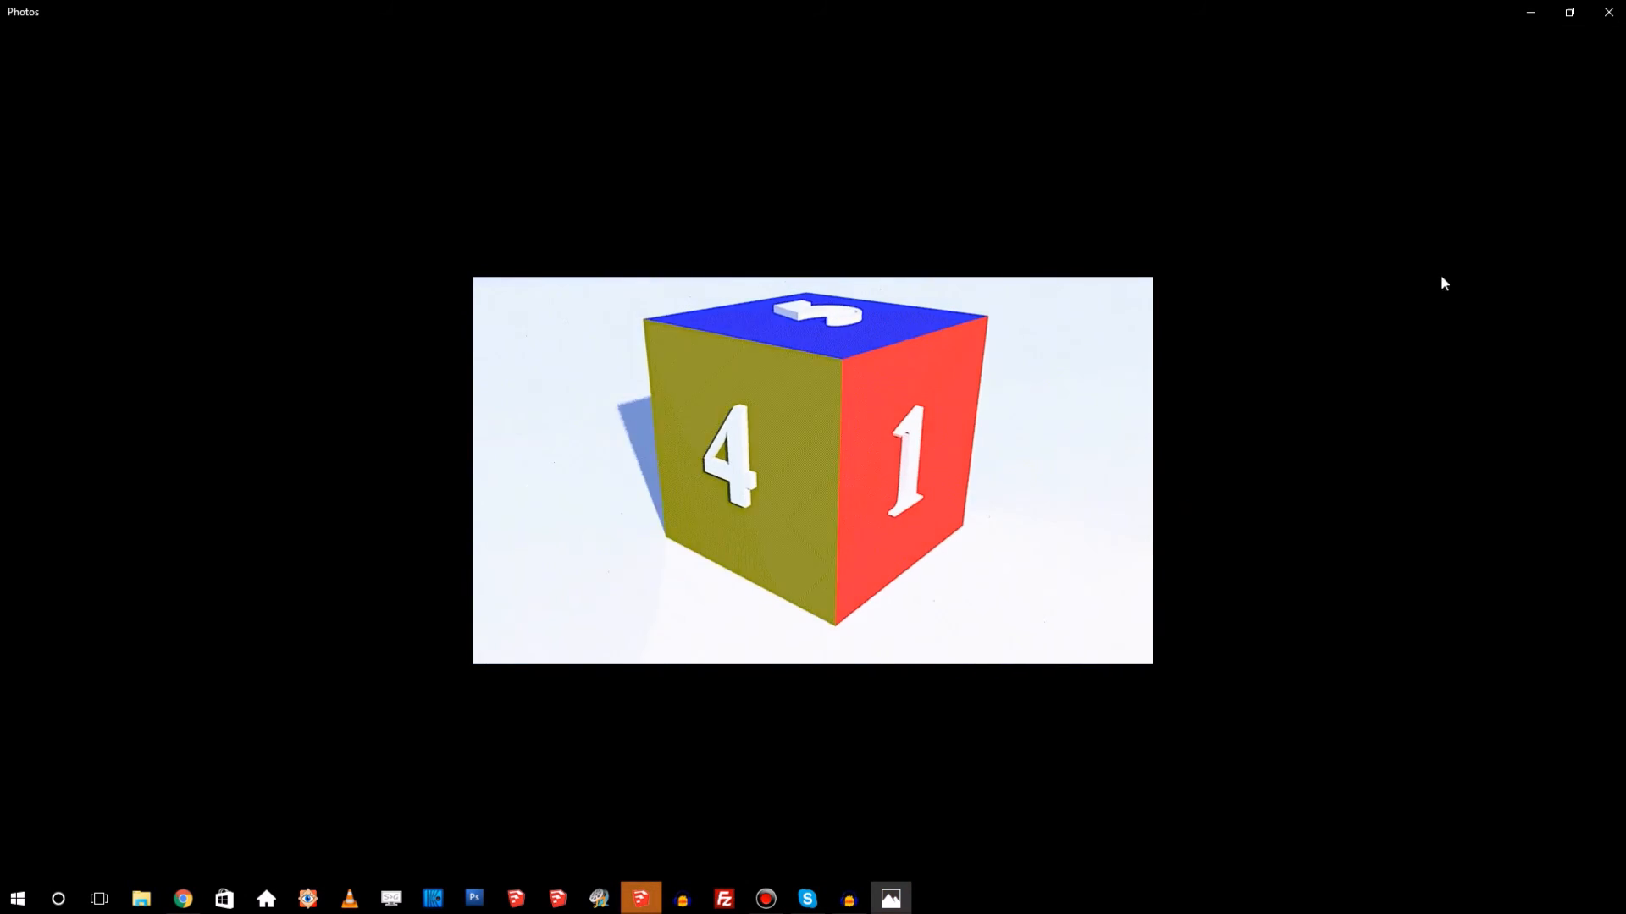
click(1605, 21)
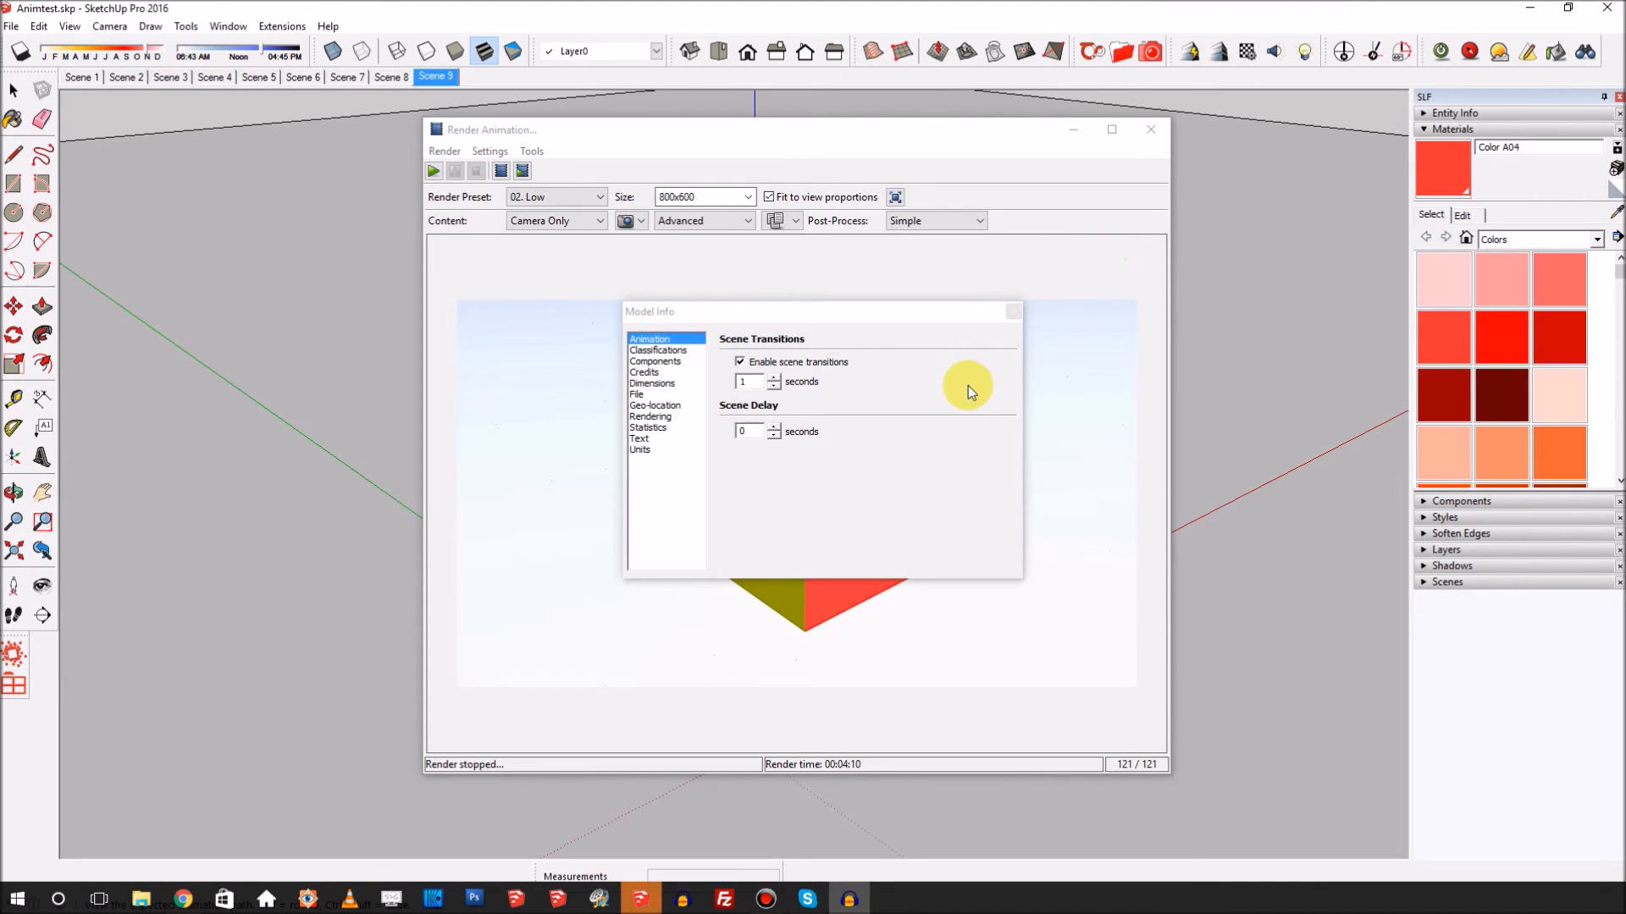
click(1012, 311)
Step: Create the video test.mp4 with FFMpeg from the frames starting at test0000.jpg, using MP4 format and High quality
click(531, 152)
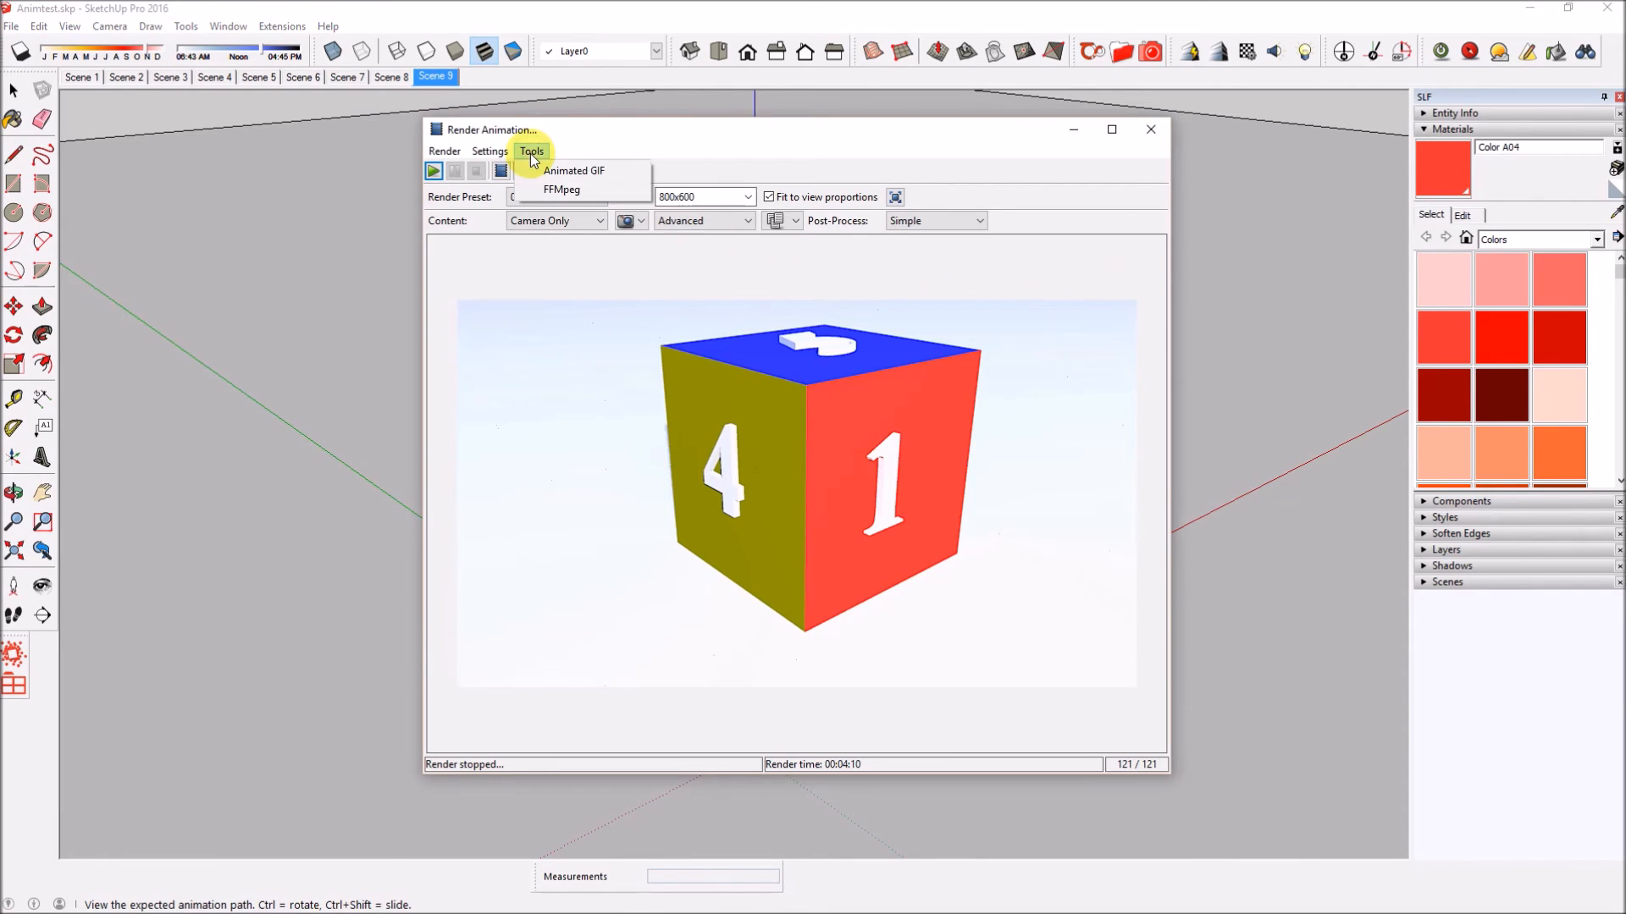
click(576, 190)
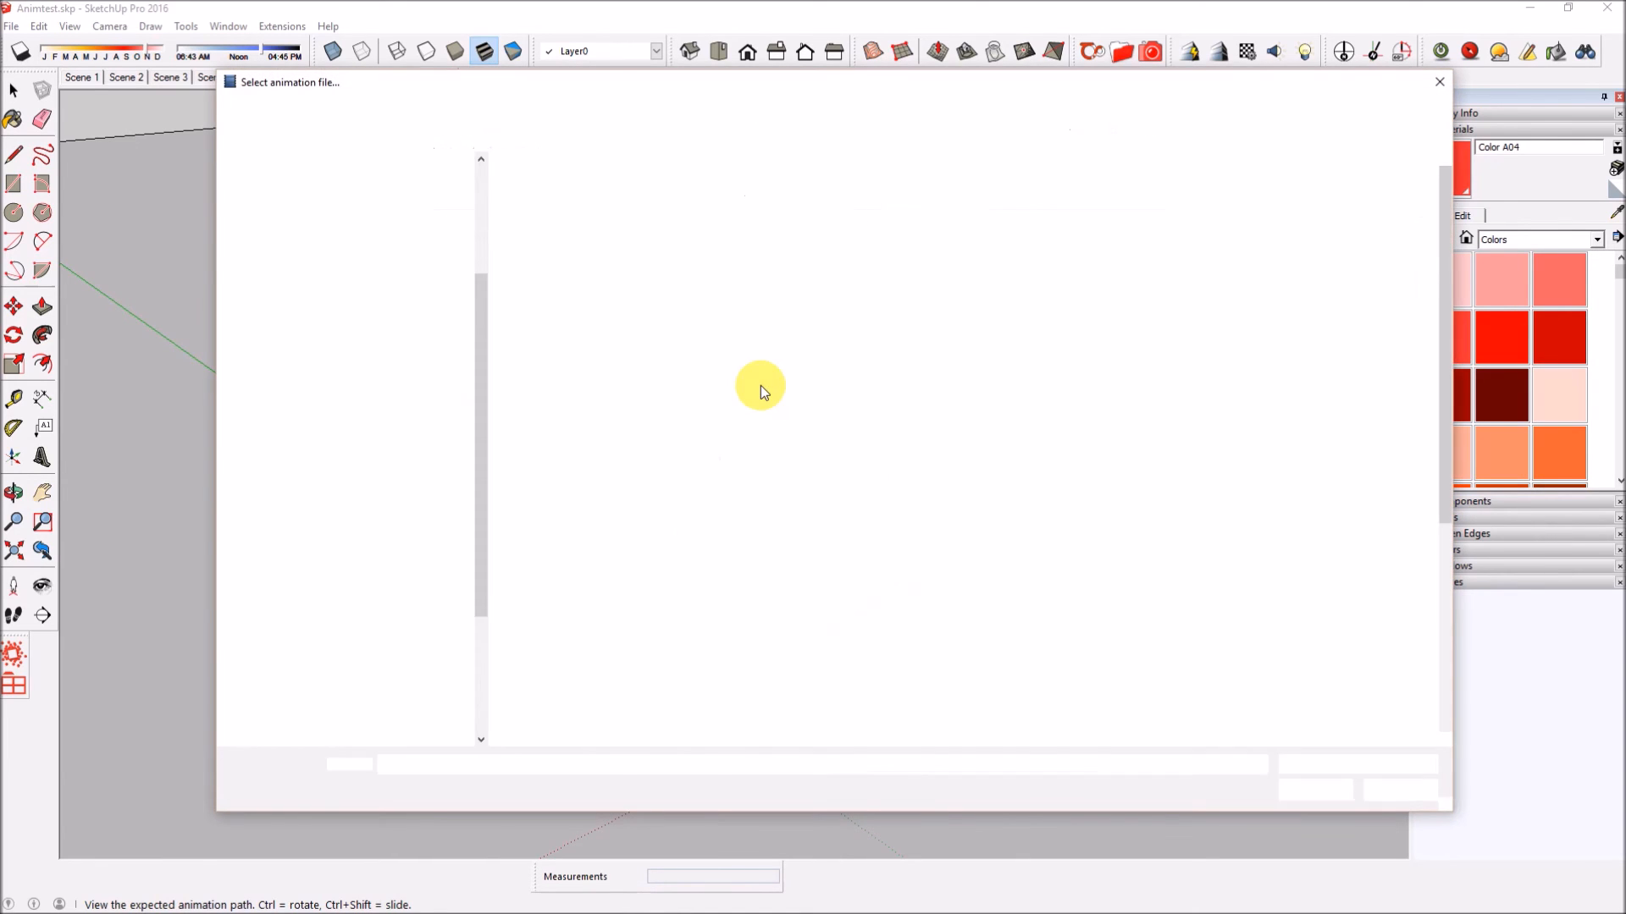
click(561, 178)
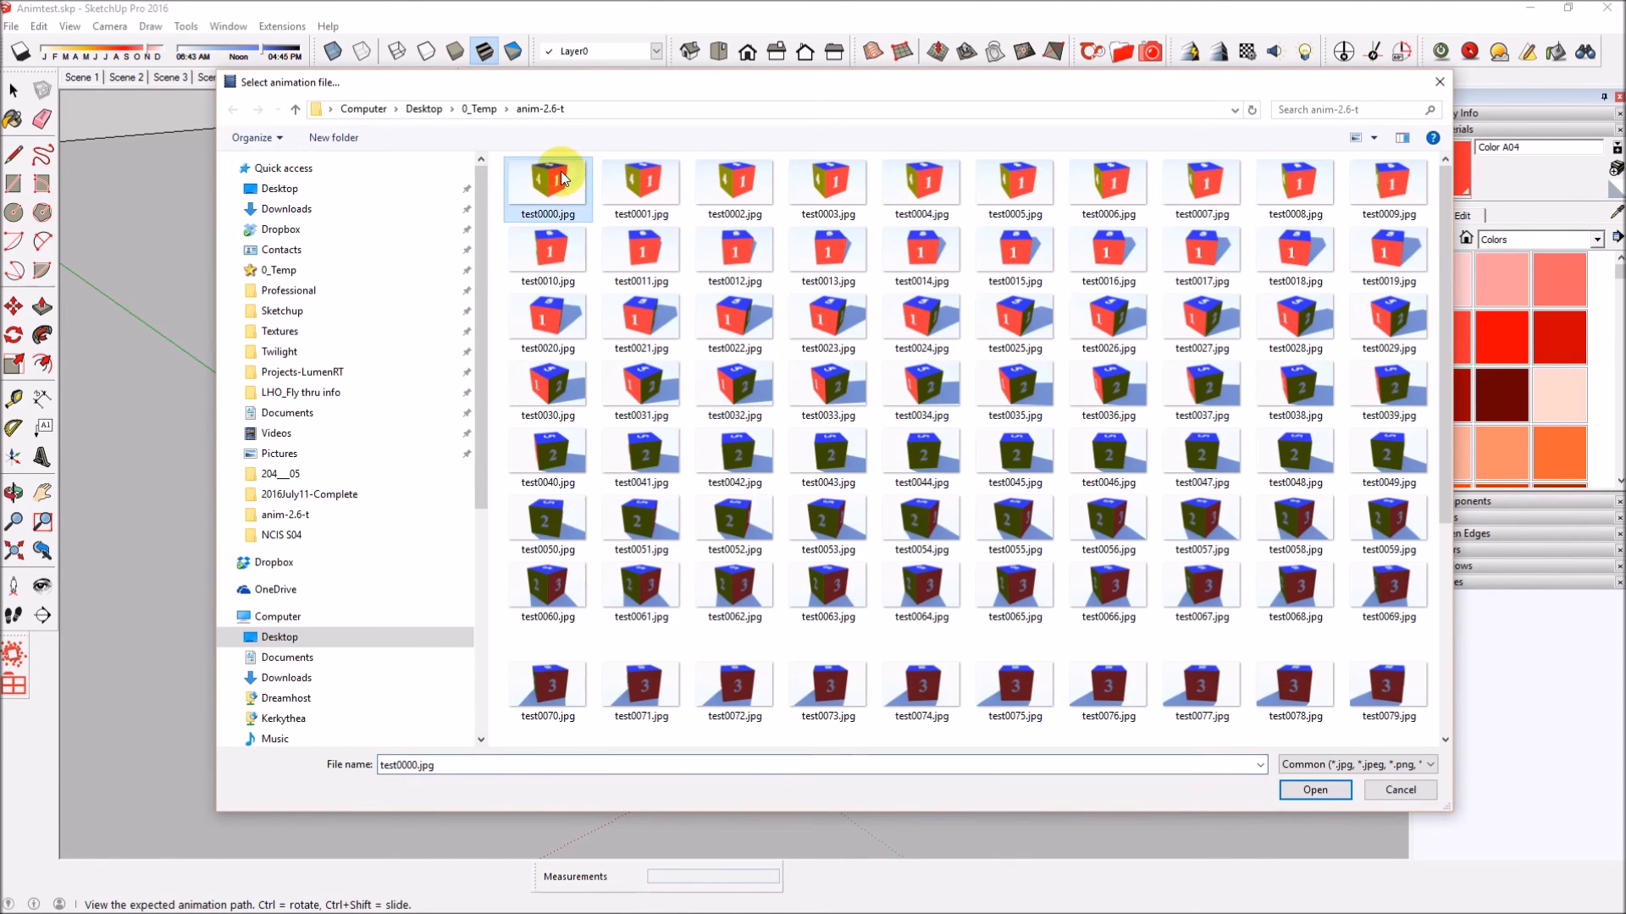
click(1295, 790)
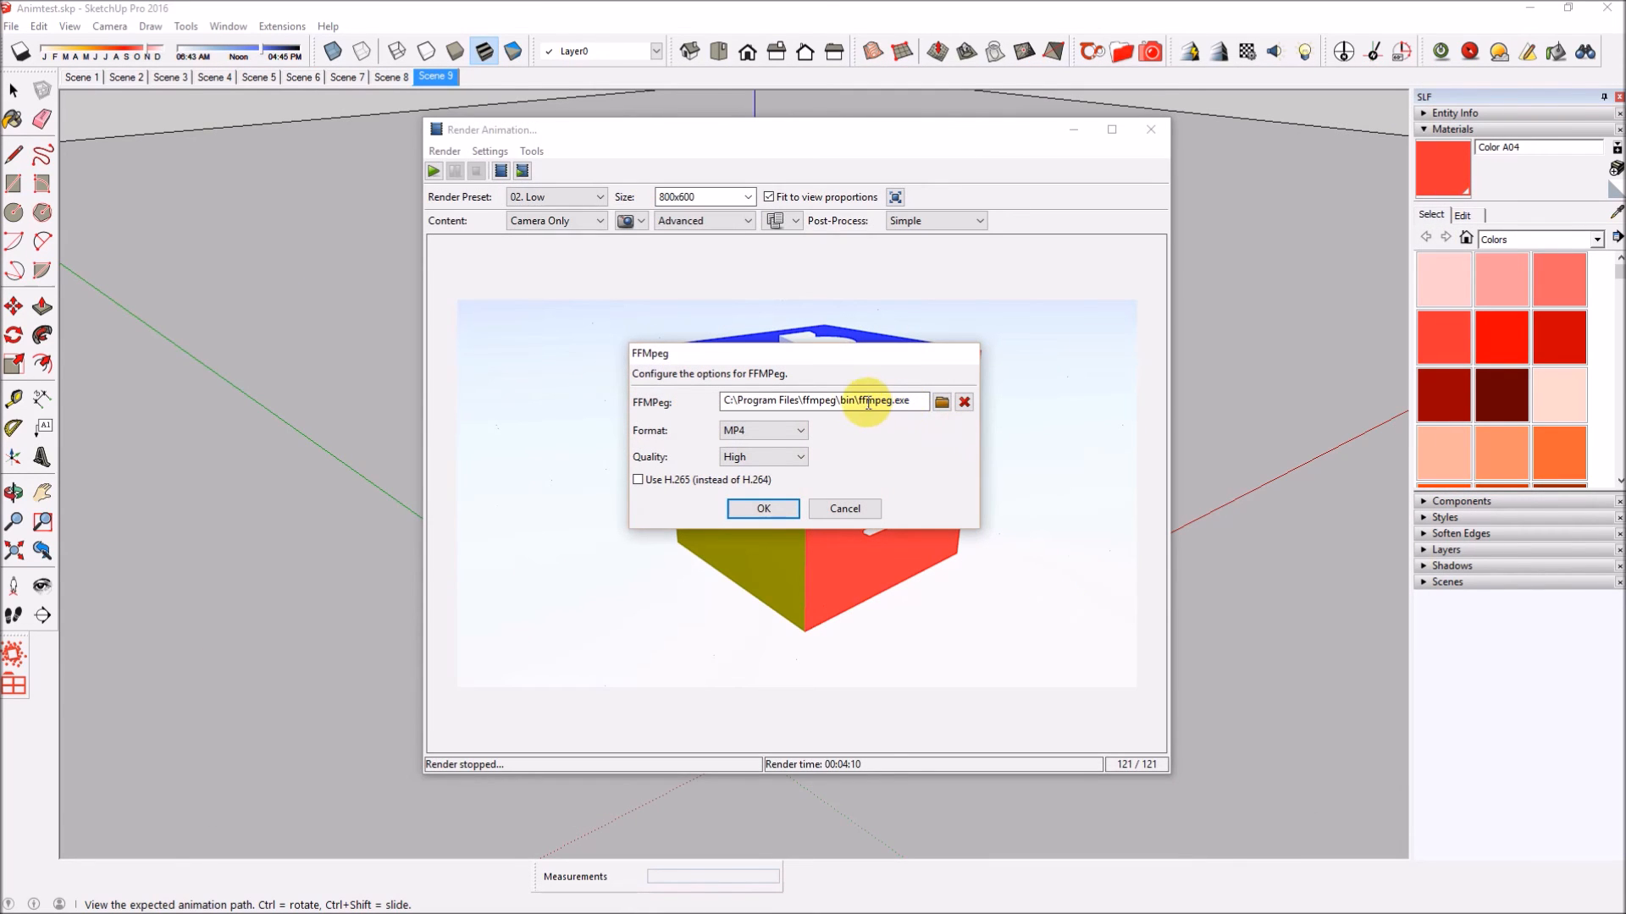
drag(859, 400, 915, 399)
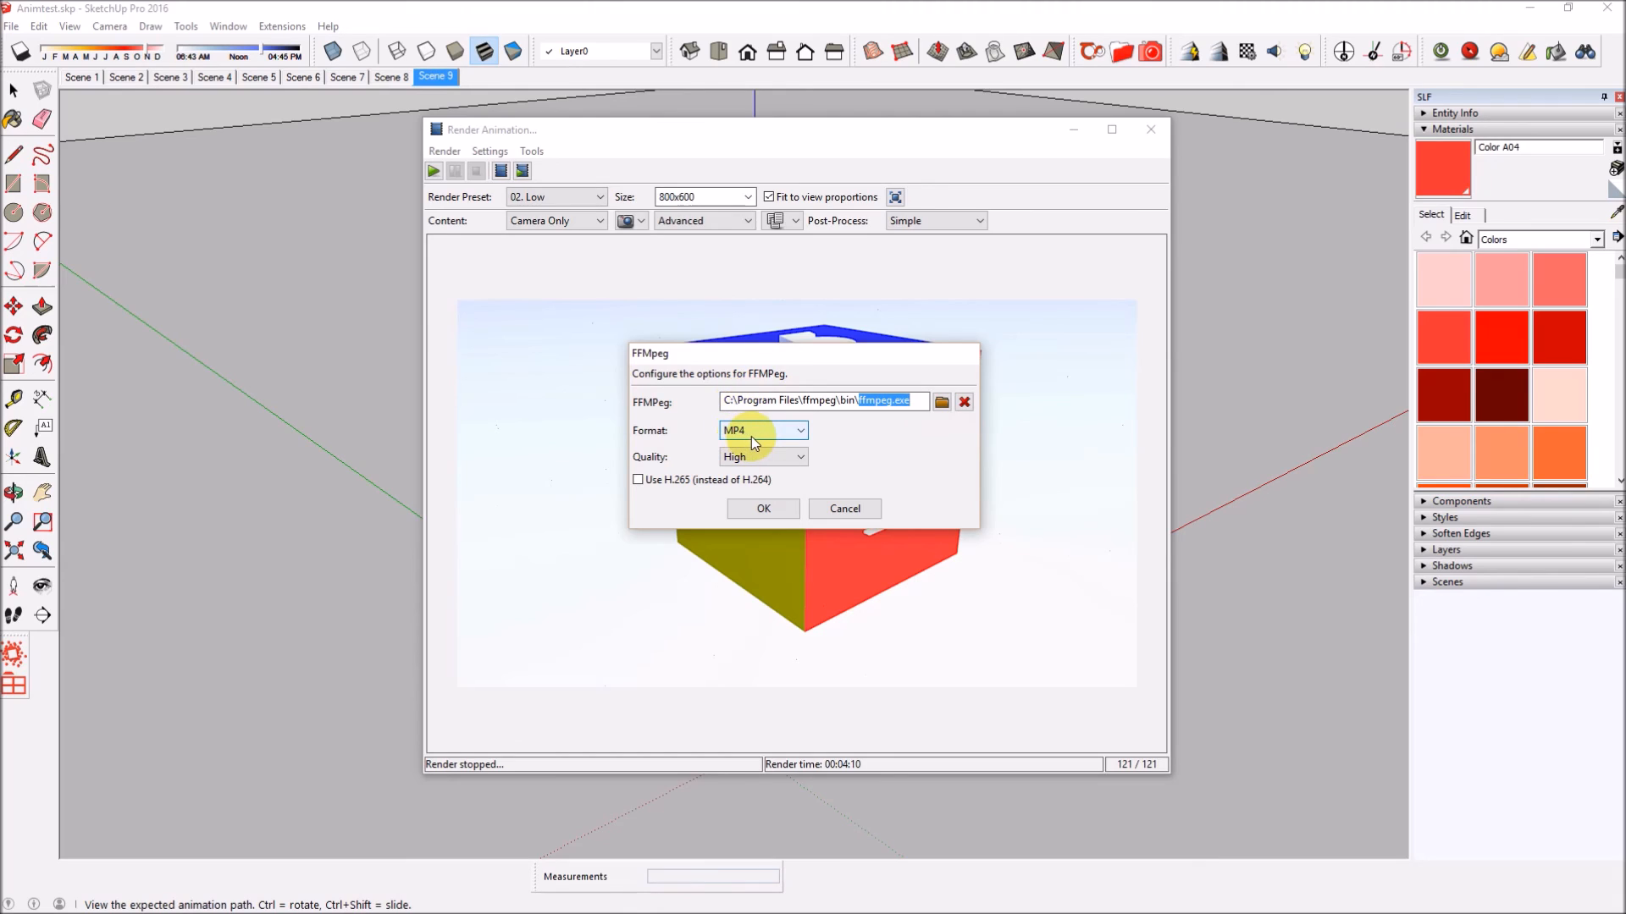
click(776, 505)
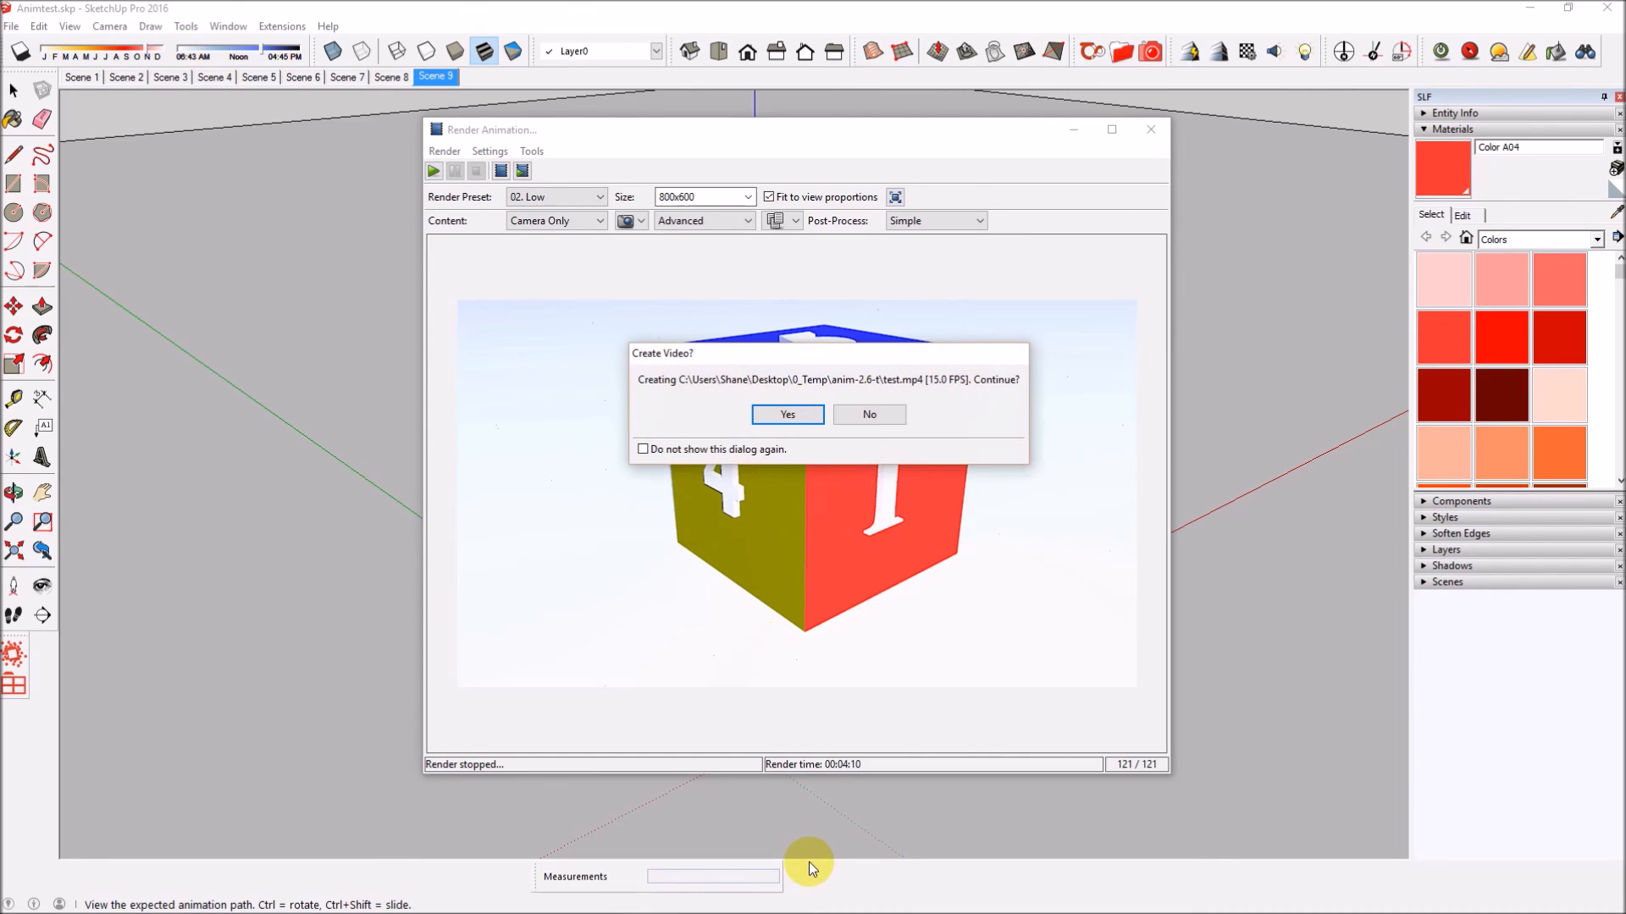
click(787, 414)
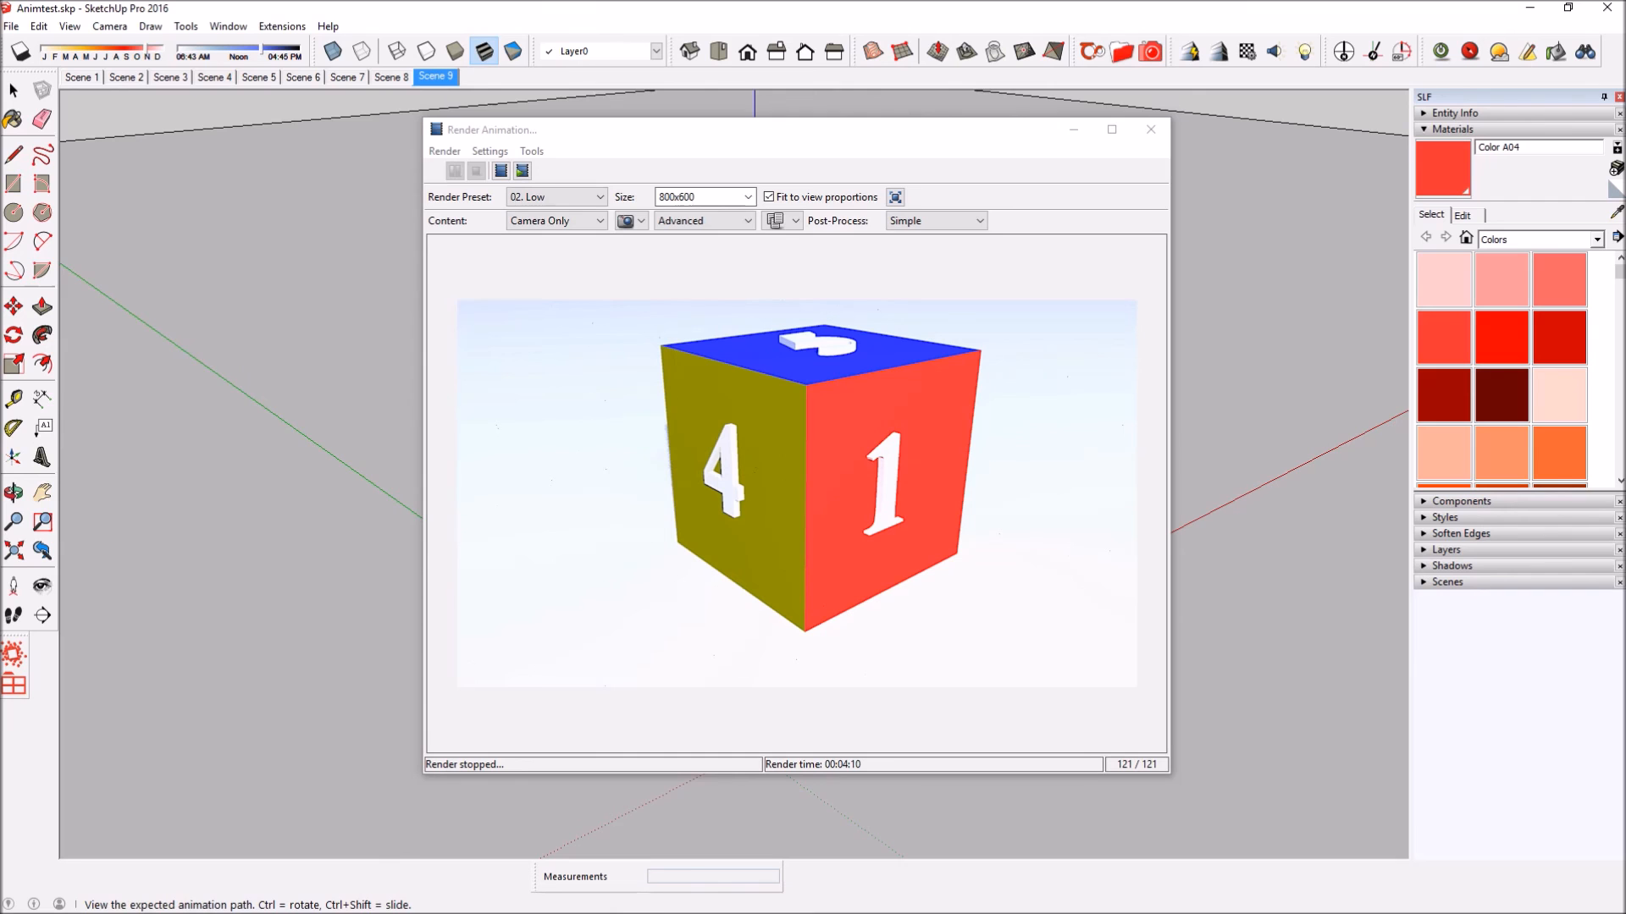